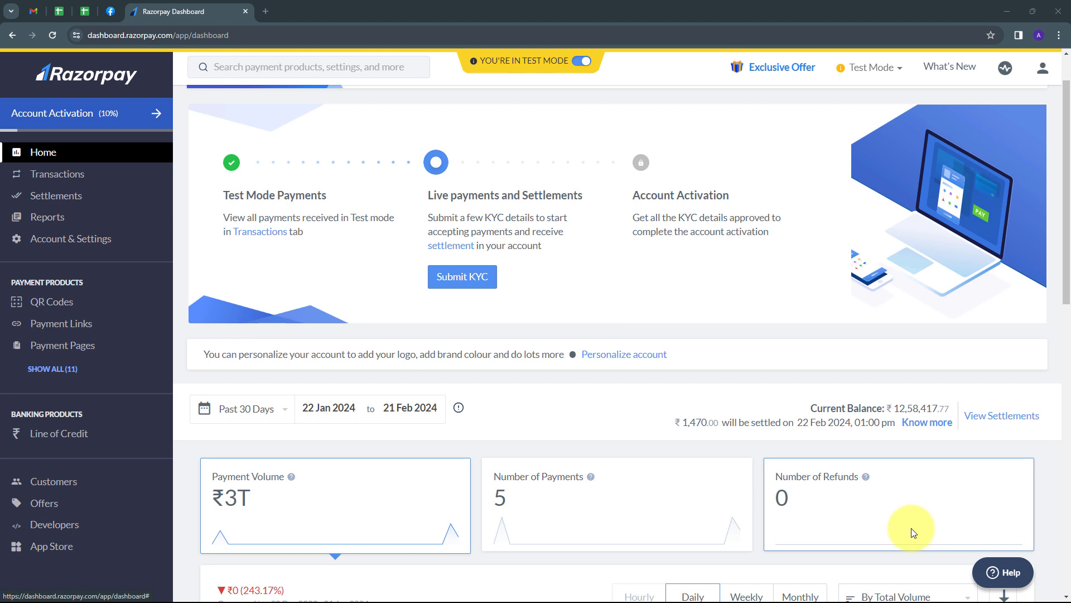
- Switch to the Meta for Developers WhatsApp API Setup page for New Message App
{"action": "left_click", "coordinate": [111, 11]}
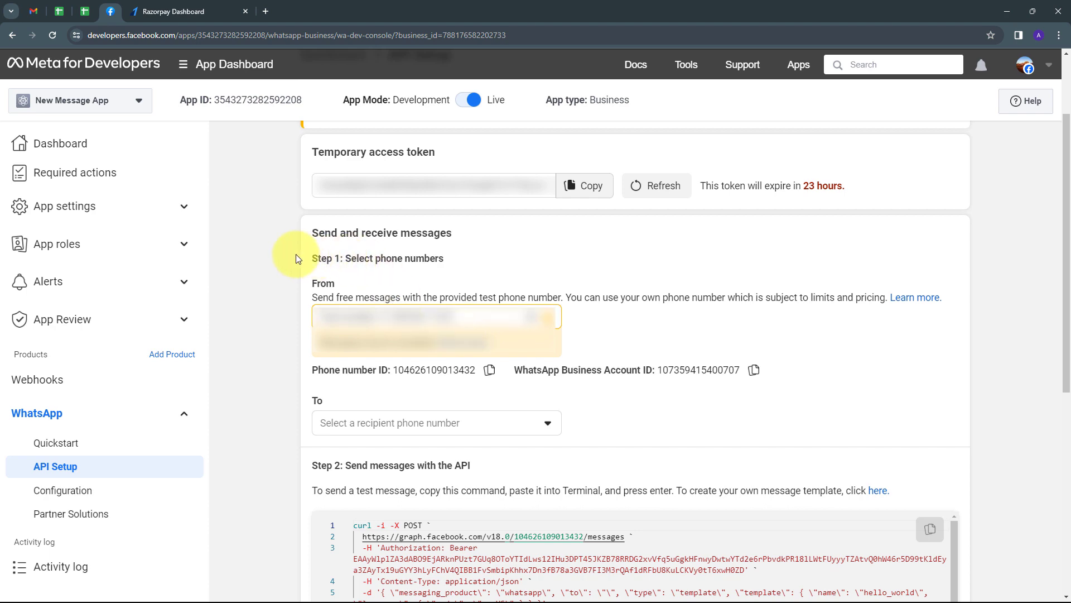
- Load pabbly.com in a new Chrome tab
{"action": "left_click", "coordinate": [156, 13]}
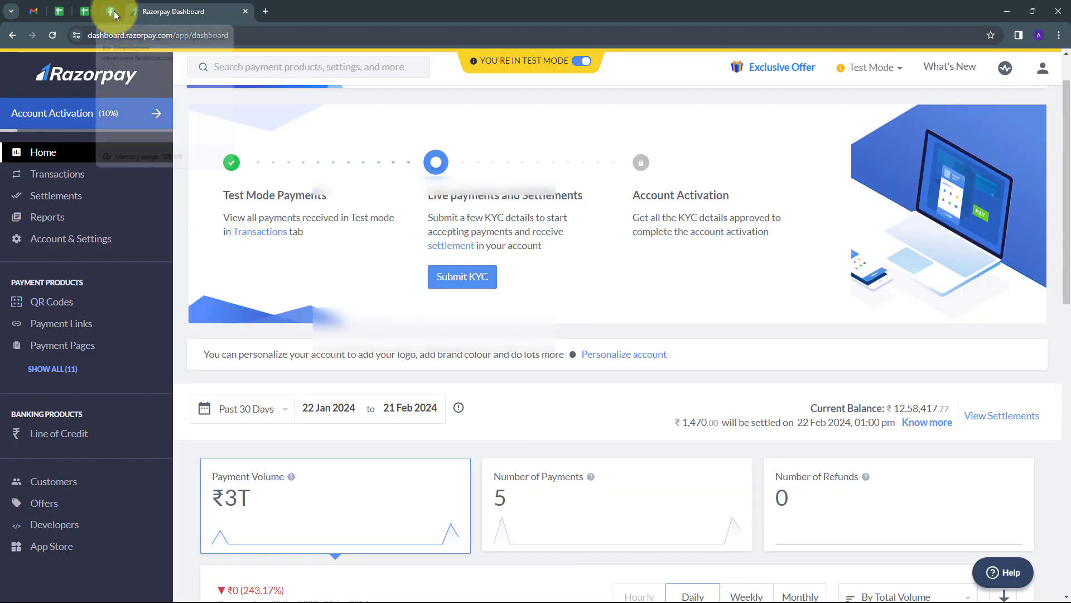
{"action": "left_click", "coordinate": [114, 11]}
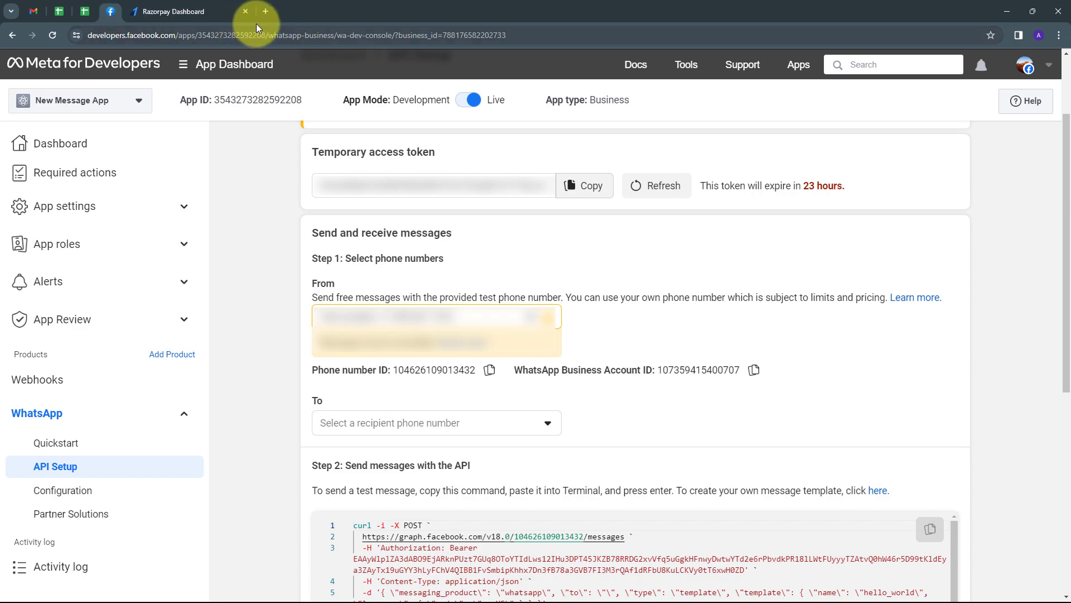
{"action": "left_click", "coordinate": [267, 10]}
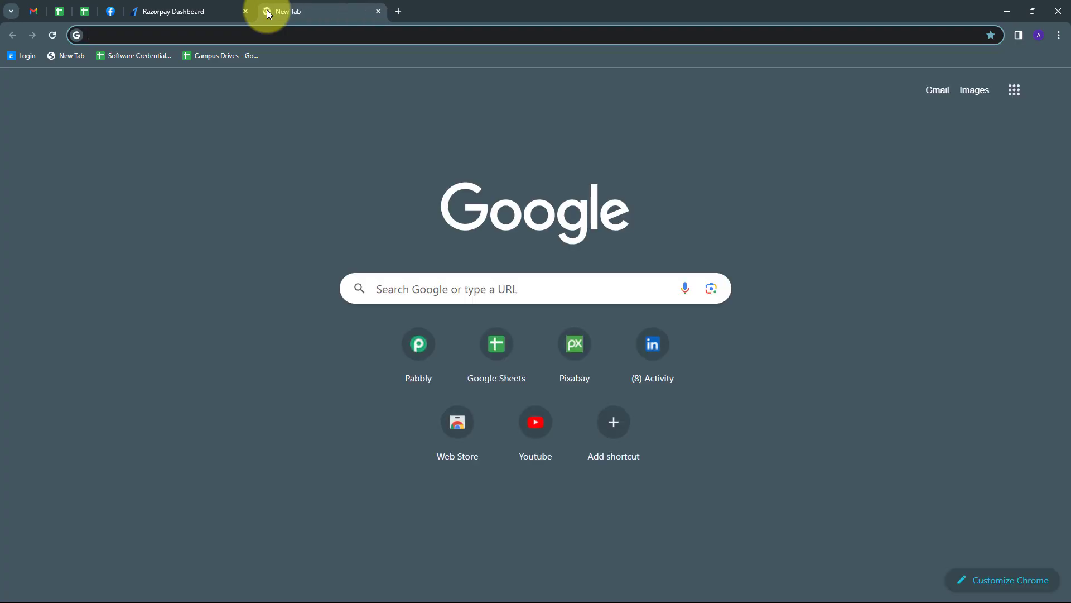
{"action": "type", "text": "pabbly"}
{"action": "key", "text": "Return"}
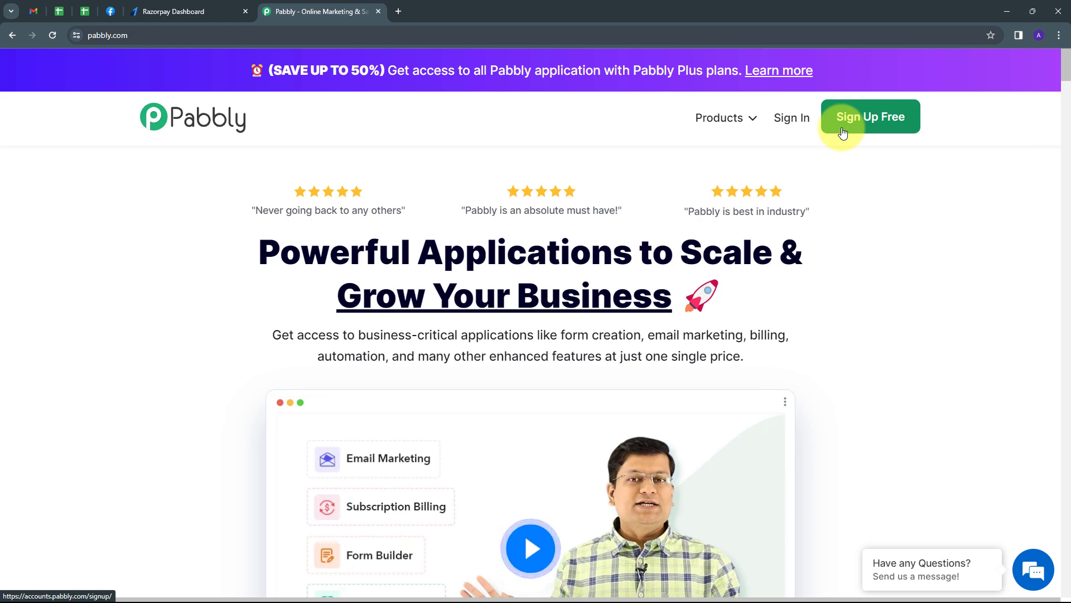
- Sign in to Pabbly, launch Pabbly Connect and open the WhatsApp Cloud API folder
{"action": "left_click", "coordinate": [801, 126]}
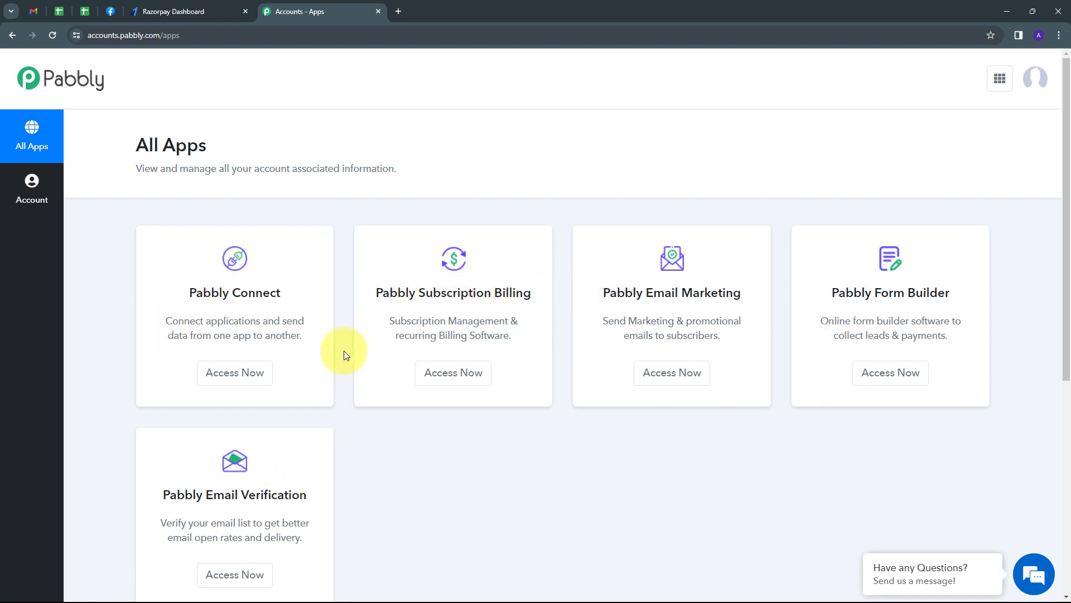
{"action": "scroll", "coordinate": [330, 340], "scroll_direction": "down", "scroll_amount": 1}
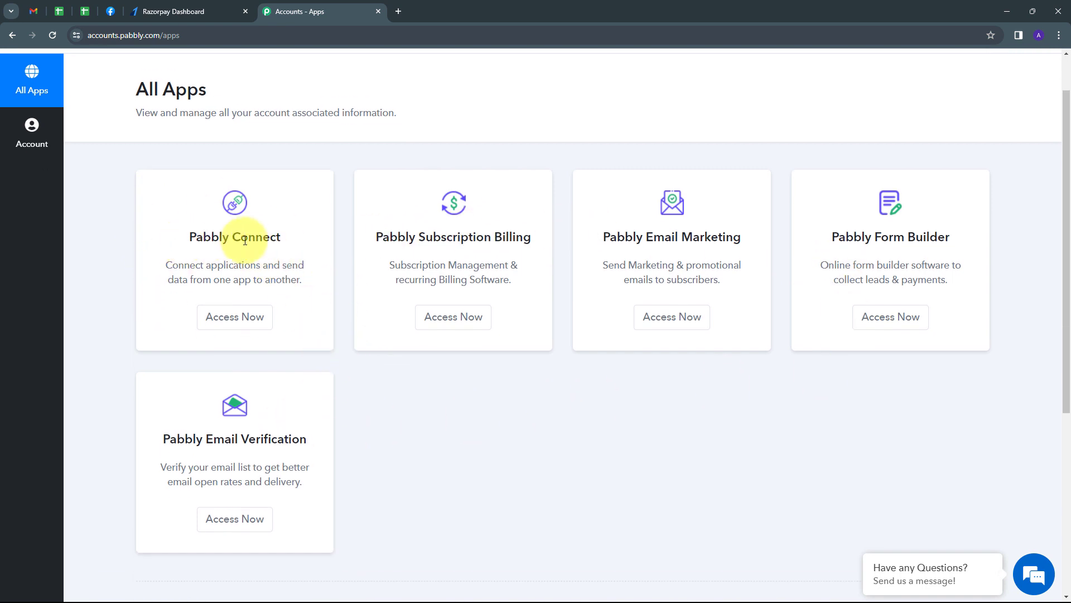
{"action": "left_click", "coordinate": [228, 322]}
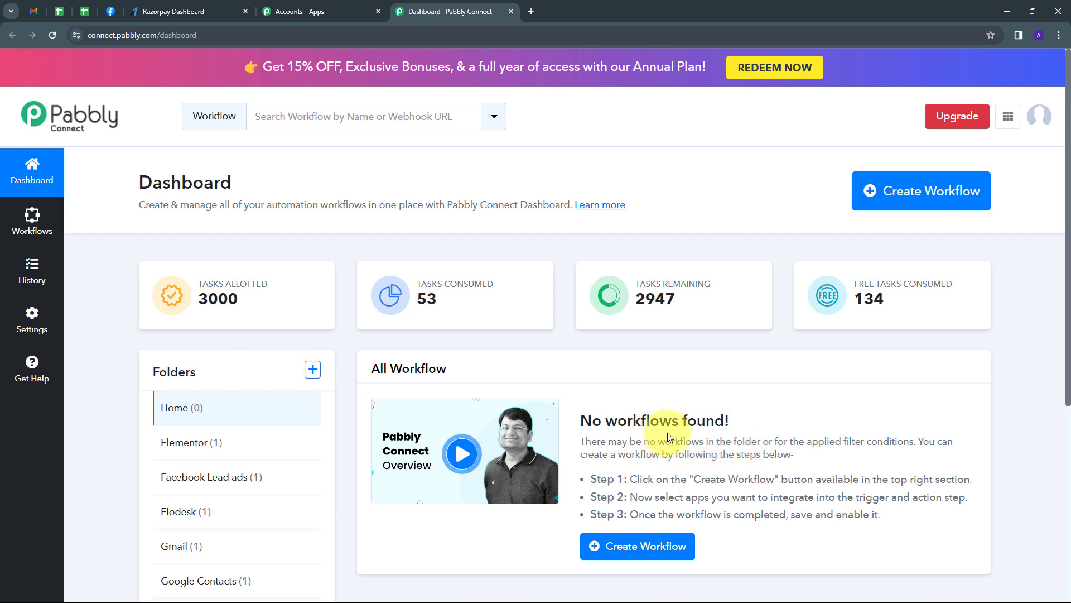
{"action": "scroll", "coordinate": [217, 433], "scroll_direction": "down", "scroll_amount": 1}
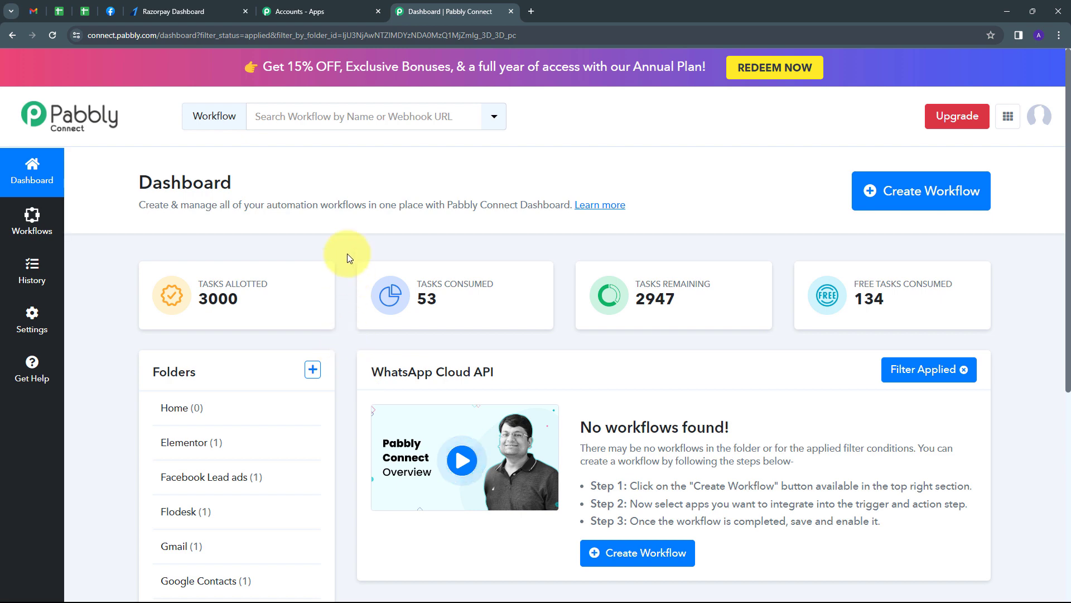
- Create the 'Send WhatsApp Notification for Razorpay Successful/Failed Payment' workflow in the WhatsApp Cloud API folder
{"action": "left_click", "coordinate": [904, 201]}
{"action": "left_click", "coordinate": [407, 290]}
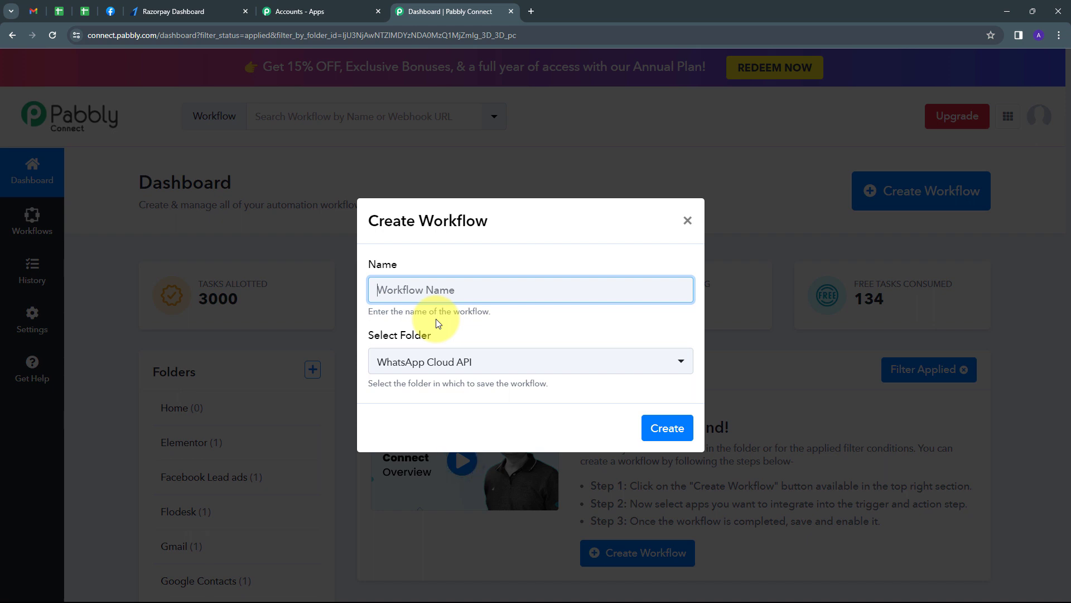
{"action": "key", "text": "ctrl+v"}
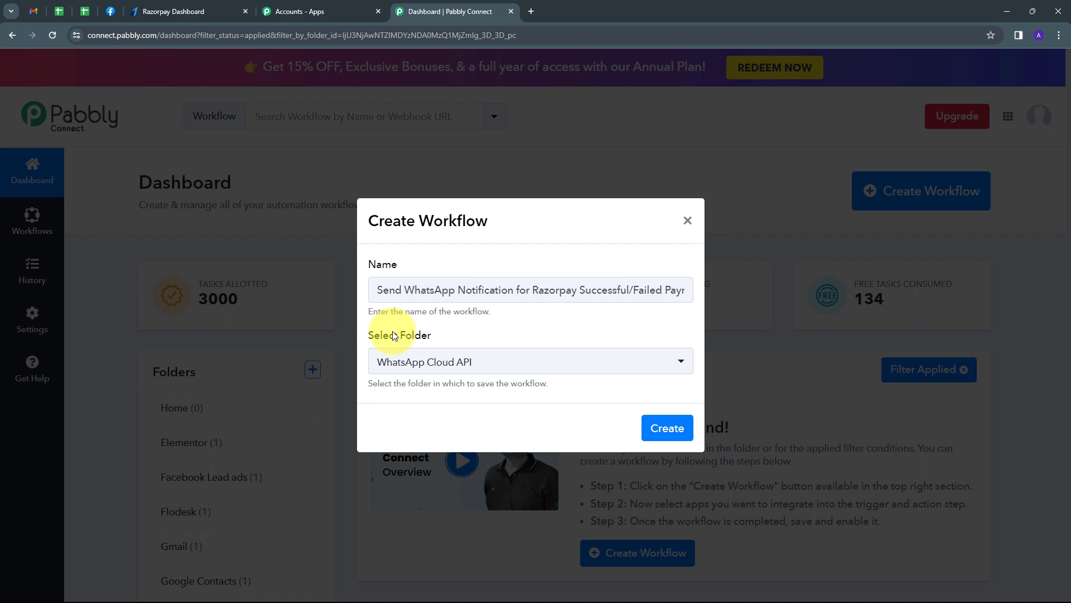
{"action": "left_click", "coordinate": [496, 361]}
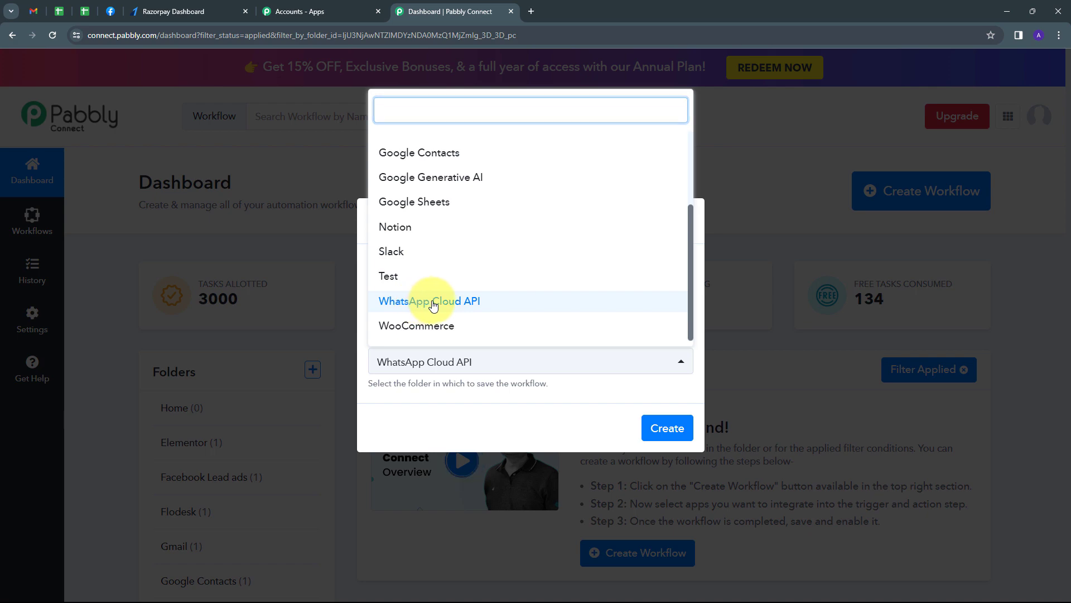
{"action": "left_click", "coordinate": [426, 301]}
{"action": "left_click", "coordinate": [667, 429]}
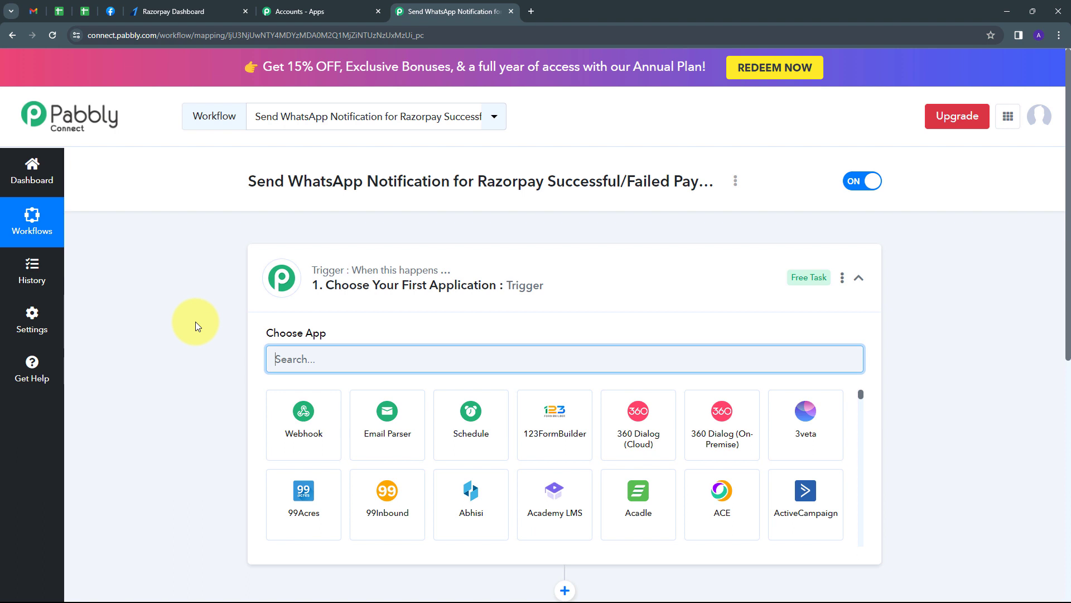
- Set the workflow trigger to Razorpay with the Payment Captured event
{"action": "scroll", "coordinate": [196, 322], "scroll_direction": "down", "scroll_amount": 2}
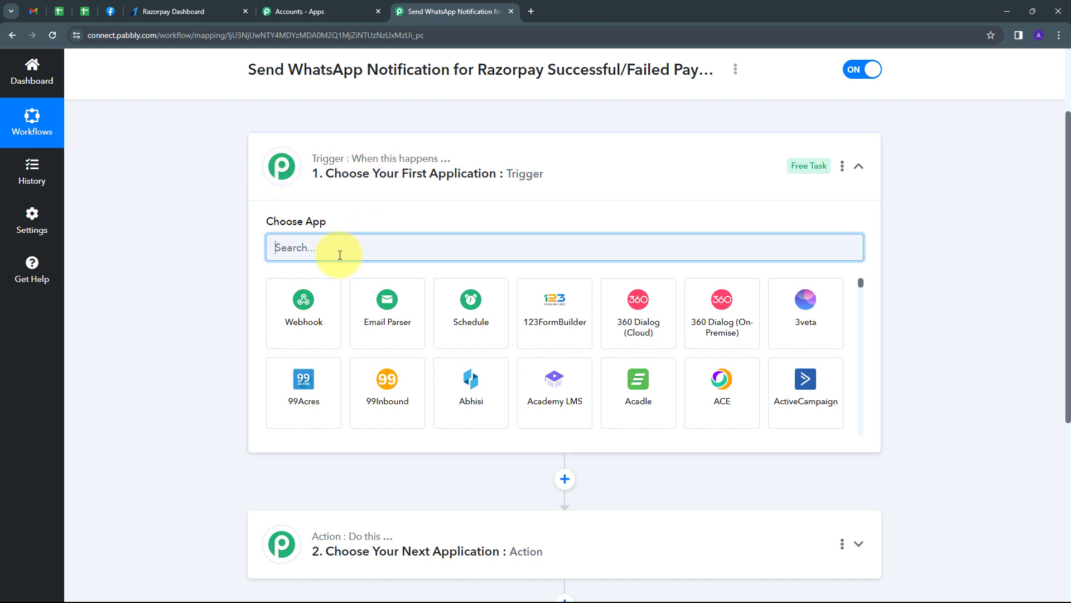
{"action": "type", "text": "Razorpay"}
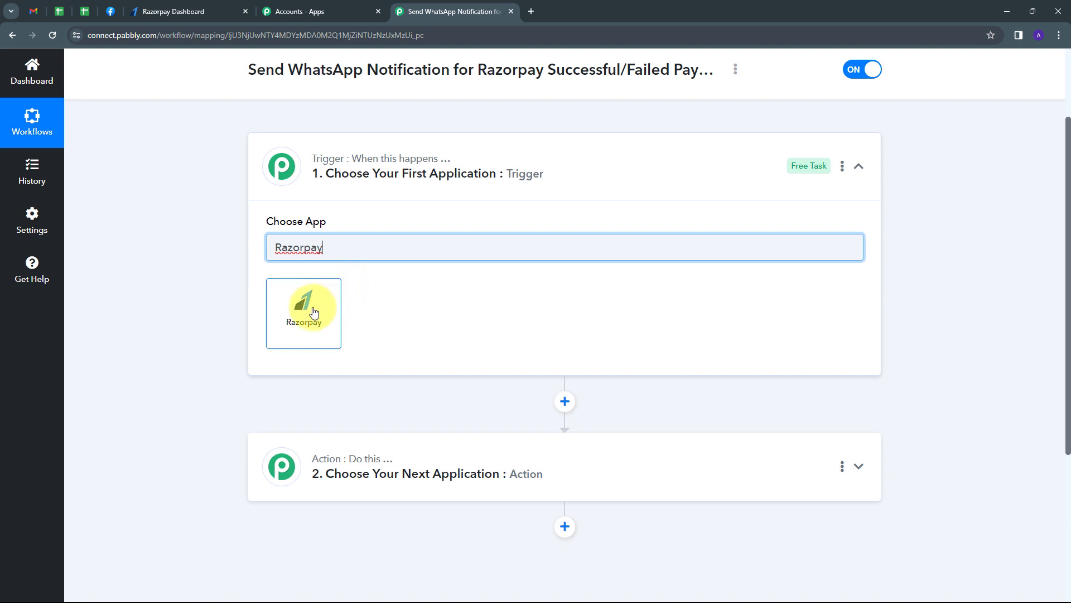
{"action": "left_click", "coordinate": [314, 312]}
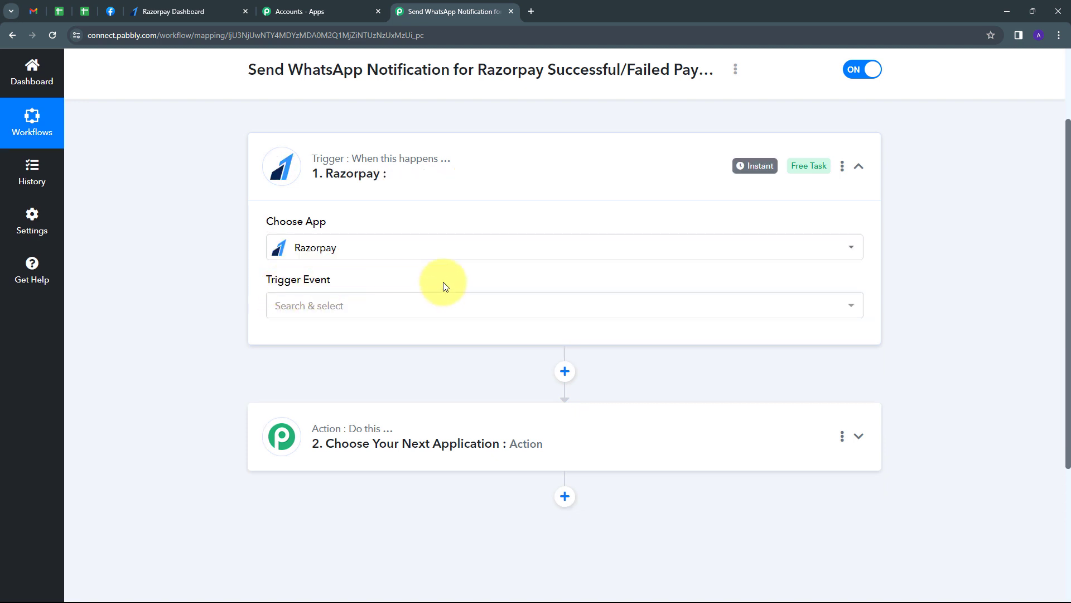
{"action": "left_click", "coordinate": [440, 303]}
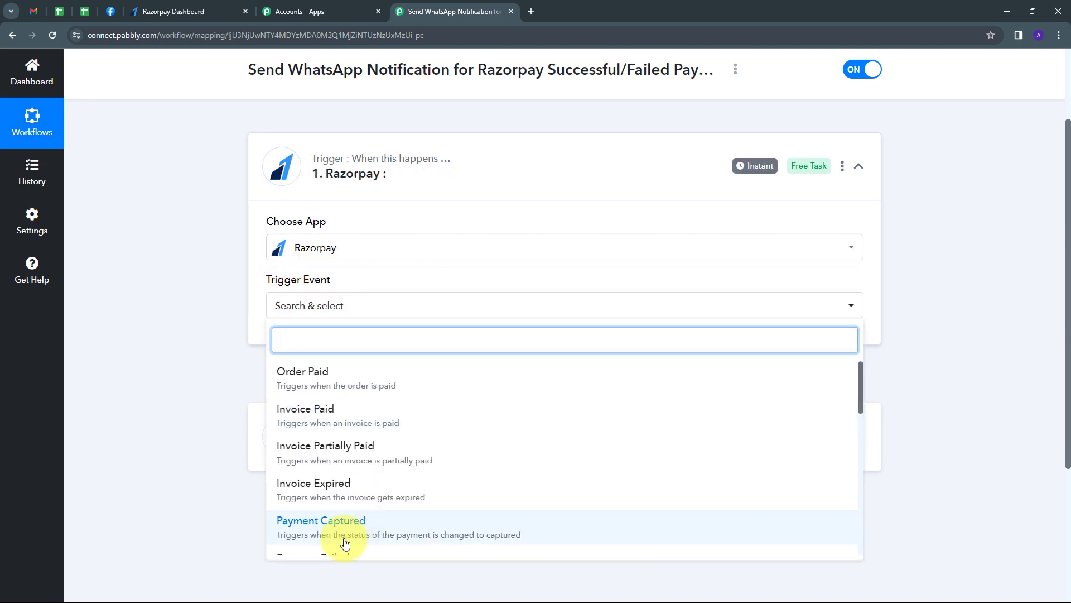
{"action": "scroll", "coordinate": [316, 469], "scroll_direction": "down", "scroll_amount": 1}
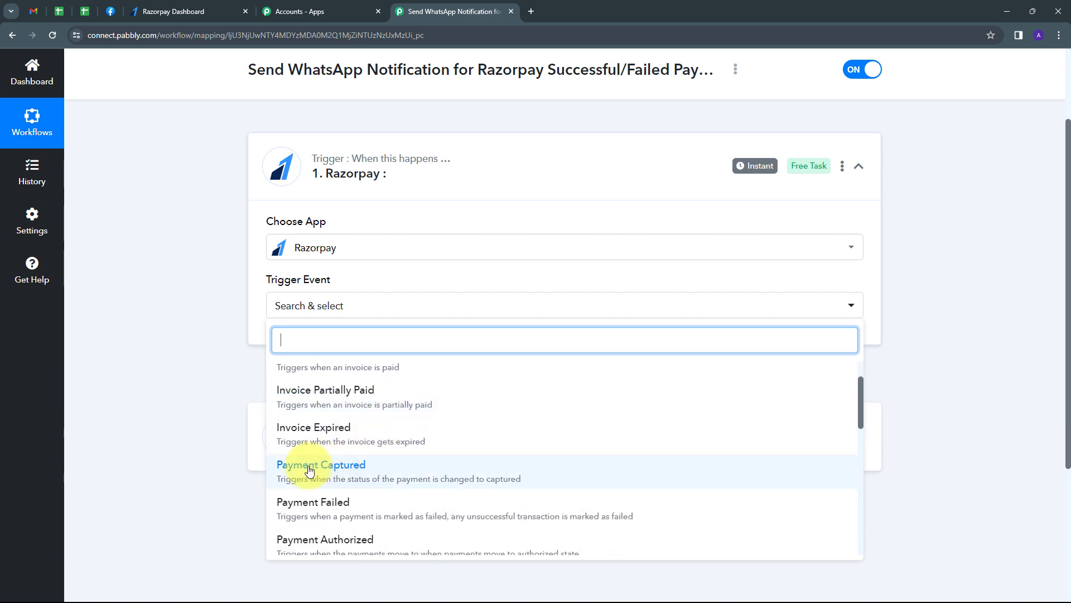
{"action": "left_click", "coordinate": [310, 472]}
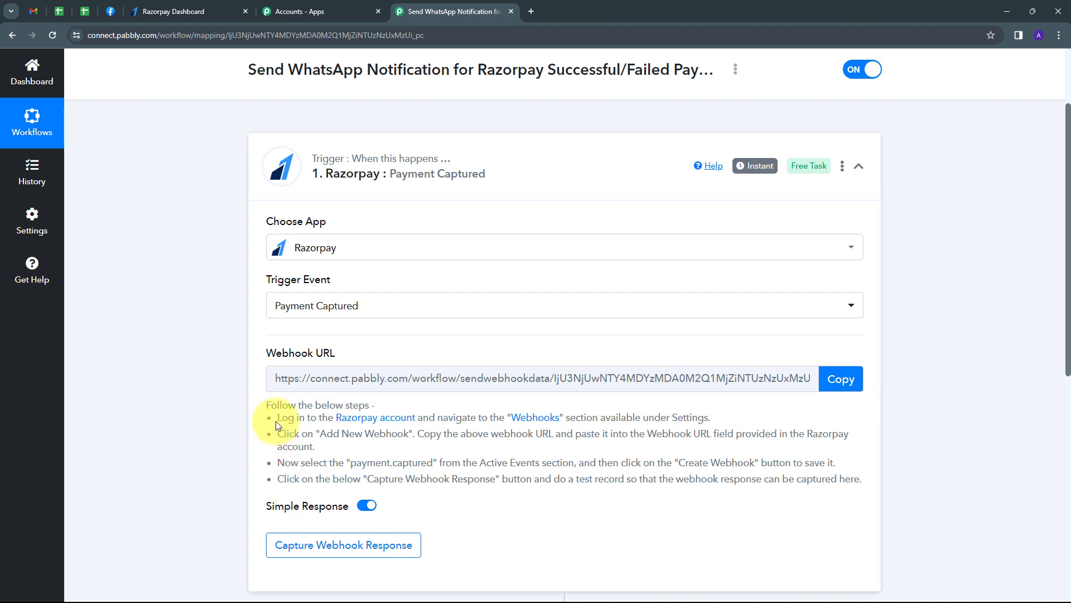
- Copy the trigger's webhook URL and return to the Razorpay dashboard
{"action": "left_click_drag", "start_coordinate": [276, 425], "coordinate": [781, 502]}
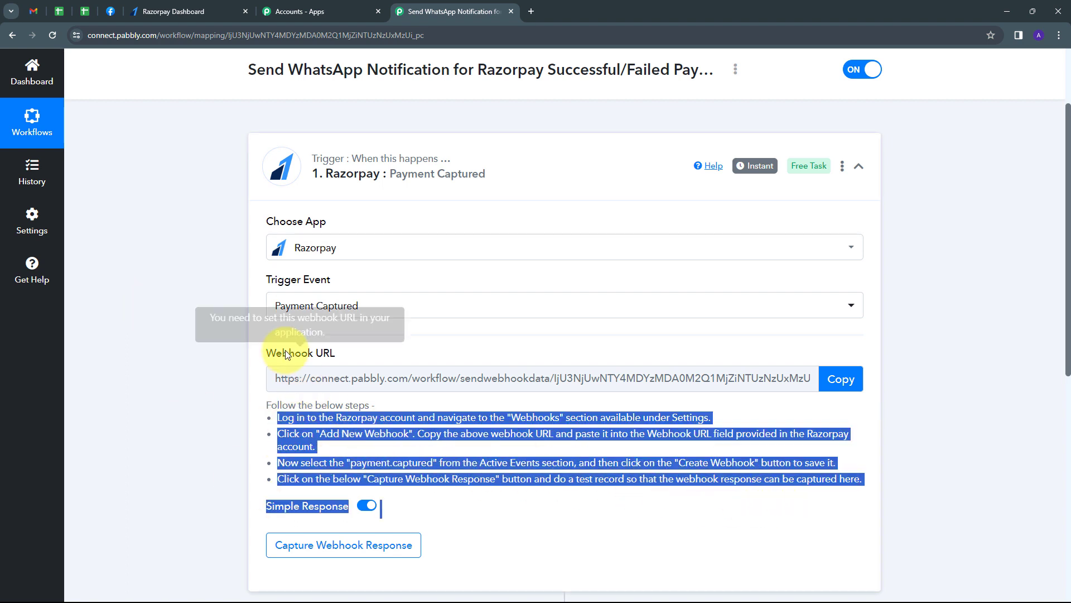
{"action": "left_click", "coordinate": [831, 380]}
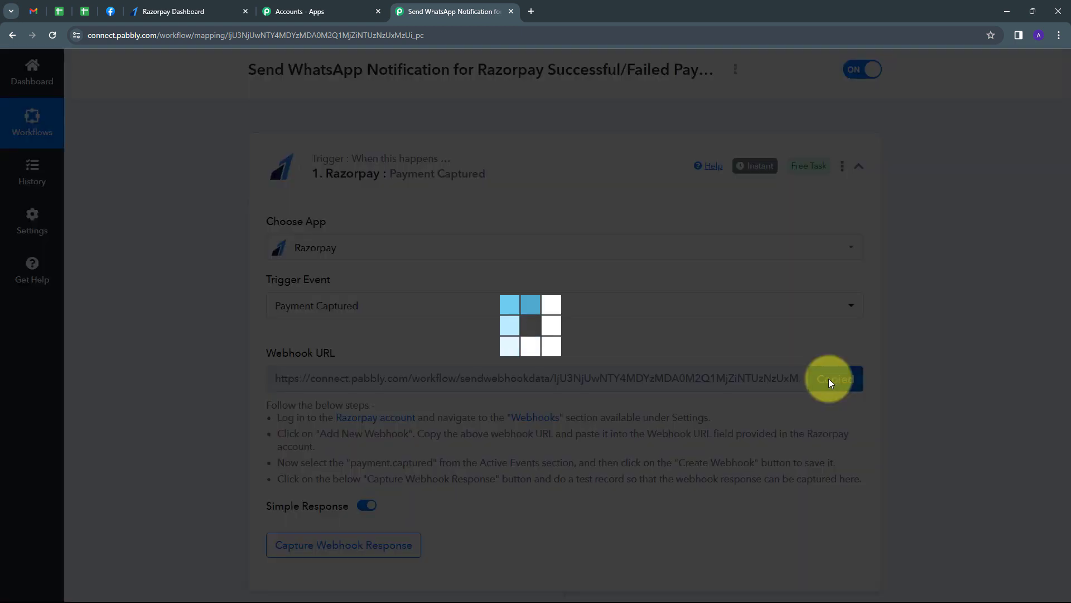
{"action": "left_click", "coordinate": [147, 12]}
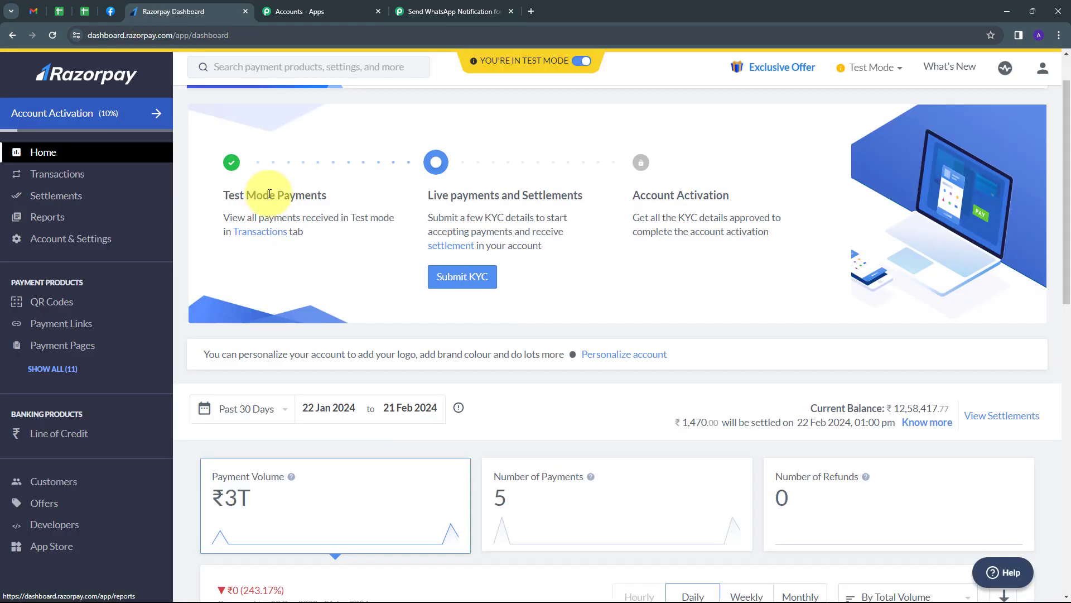
- Open Razorpay's Webhooks settings and start adding a new webhook
{"action": "left_click", "coordinate": [78, 238]}
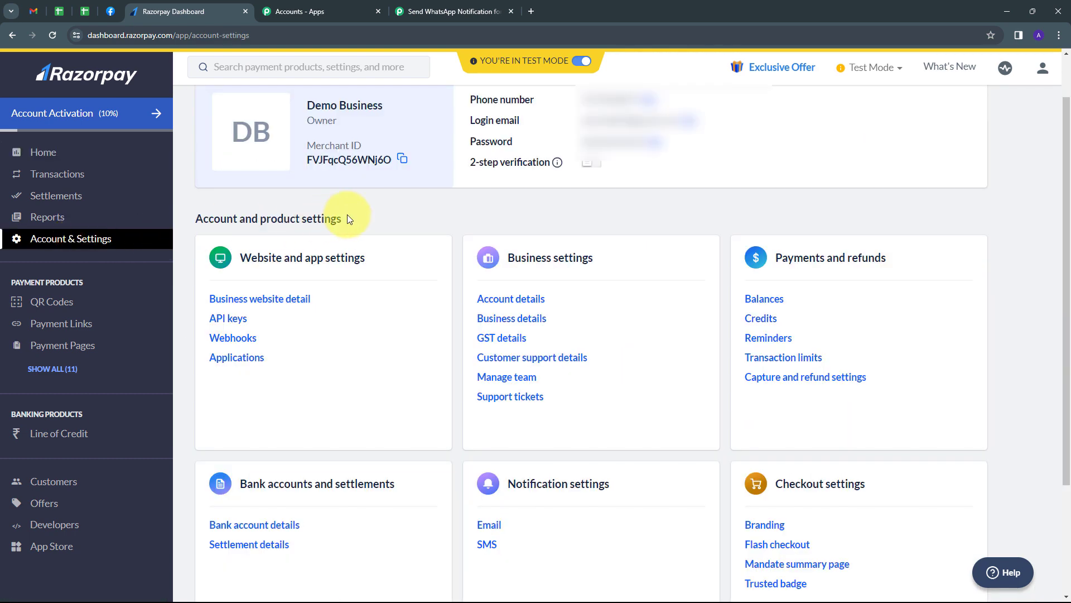
{"action": "left_click", "coordinate": [226, 340]}
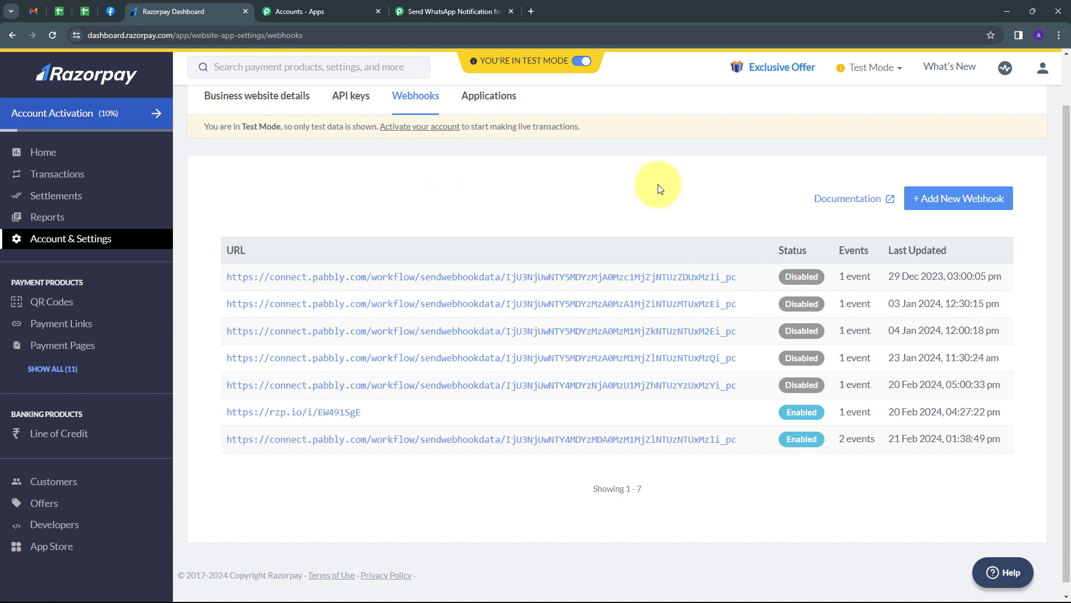
{"action": "left_click", "coordinate": [933, 200]}
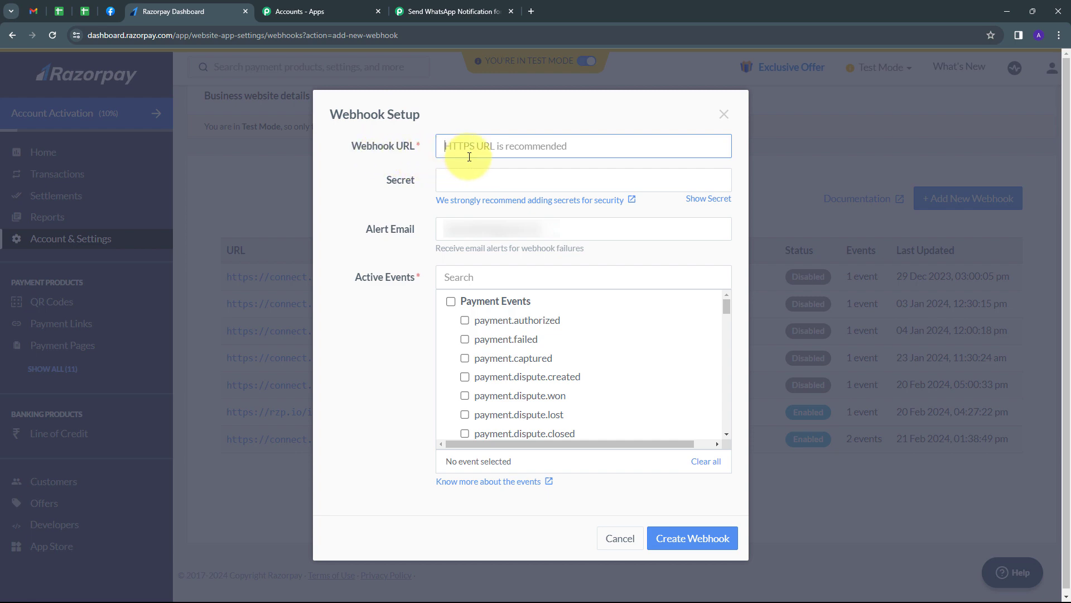
- Create a webhook to the Pabbly URL subscribed to payment.captured and payment.failed
{"action": "key", "text": "ctrl+v"}
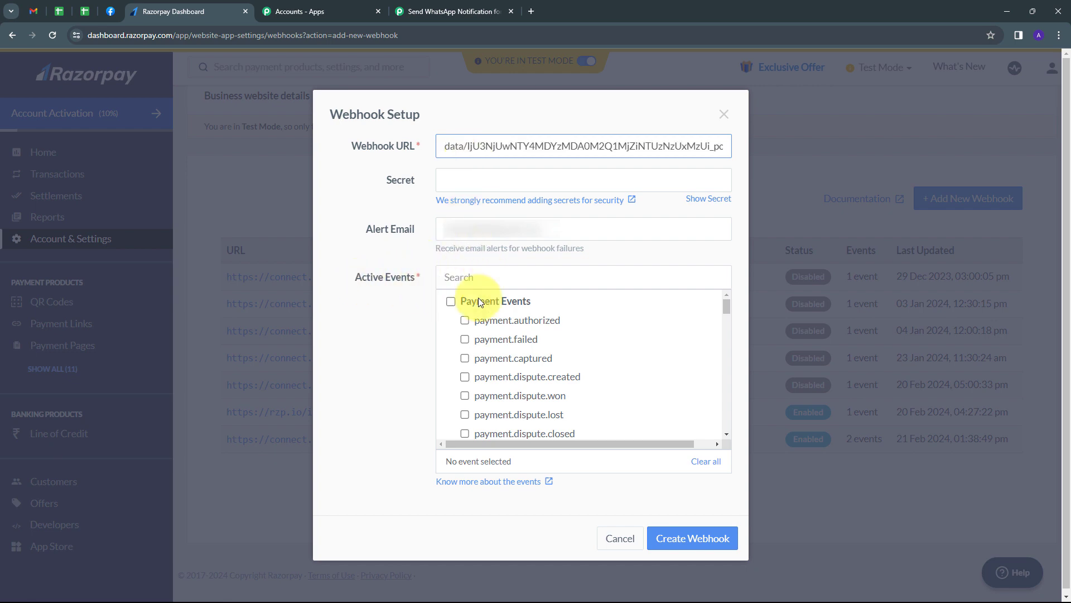
{"action": "left_click", "coordinate": [464, 359]}
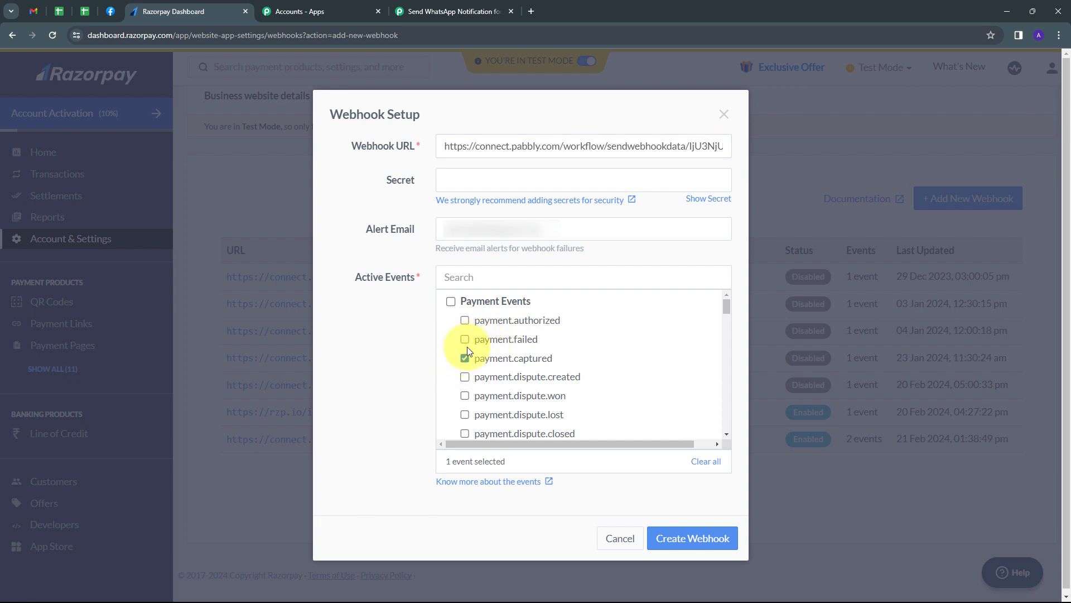
{"action": "left_click", "coordinate": [464, 340]}
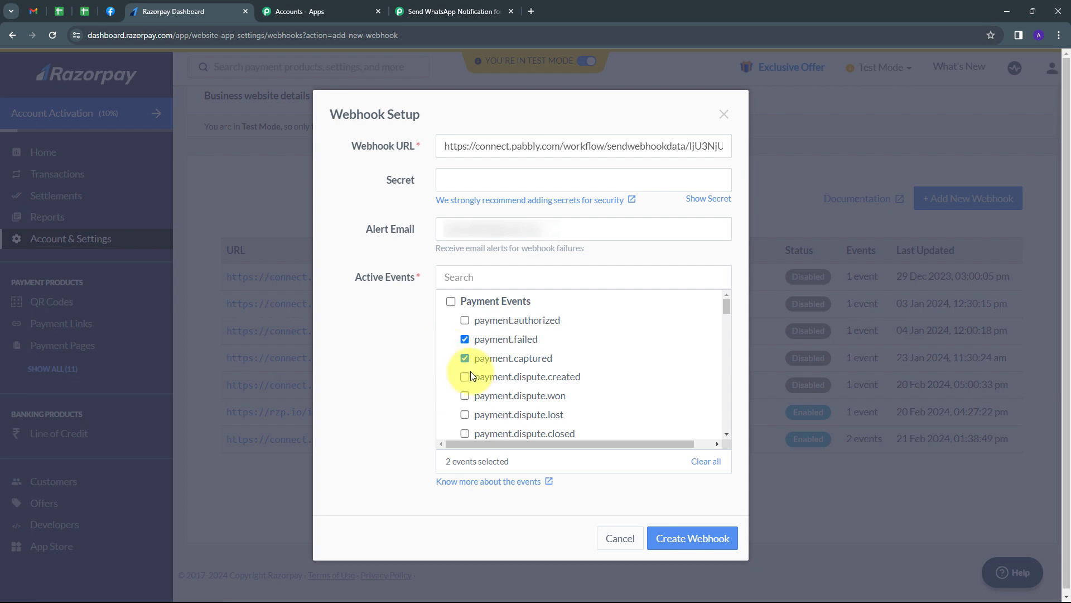
{"action": "left_click", "coordinate": [686, 540]}
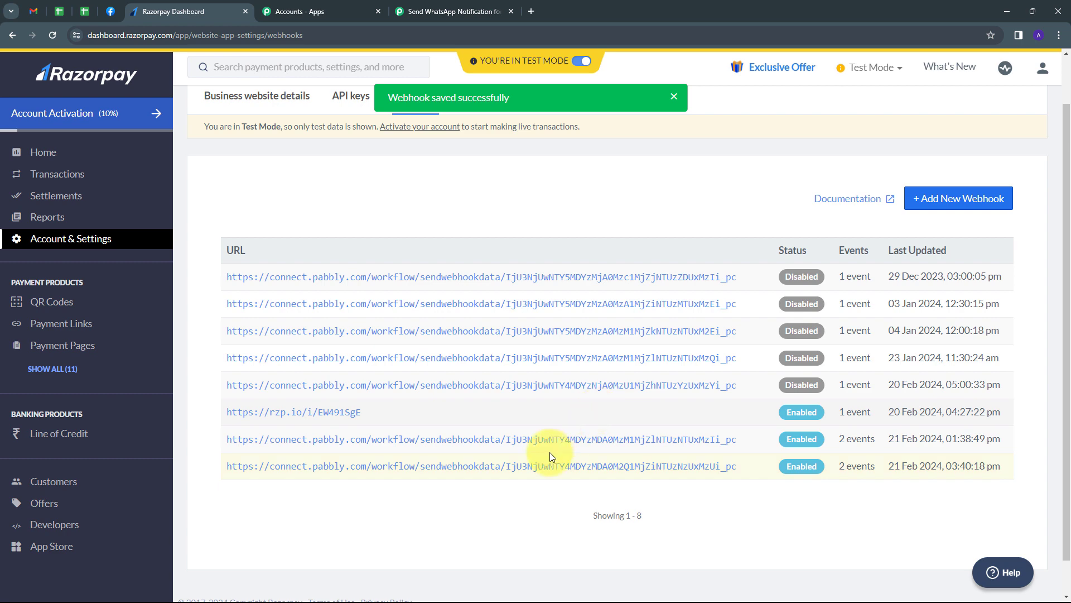
{"action": "left_click", "coordinate": [451, 7]}
{"action": "scroll", "coordinate": [614, 334], "scroll_direction": "down", "scroll_amount": 1}
{"action": "scroll", "coordinate": [503, 430], "scroll_direction": "down", "scroll_amount": 1}
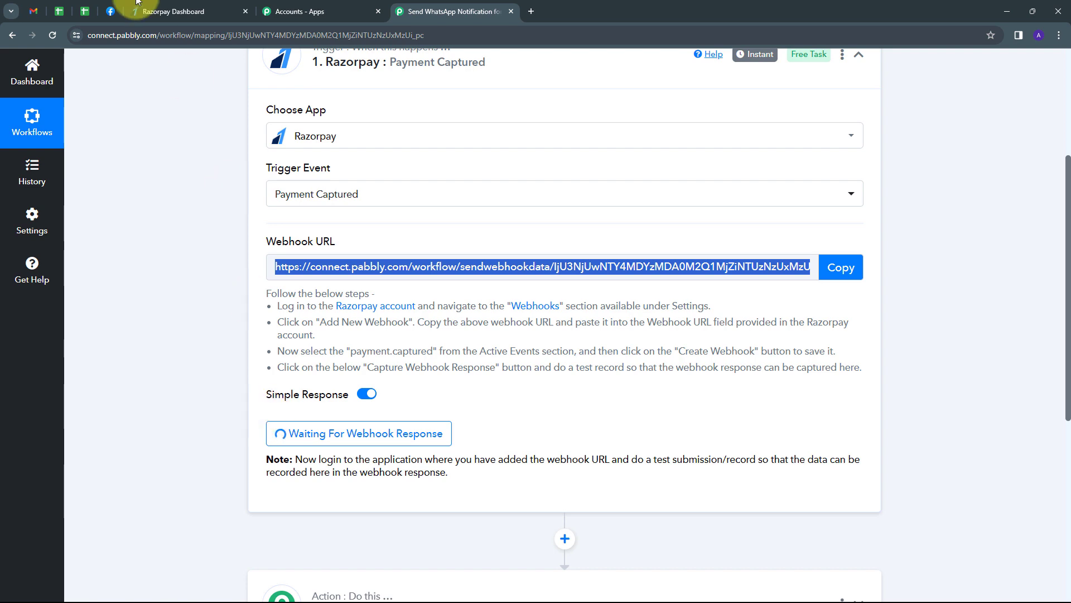
{"action": "left_click", "coordinate": [190, 14]}
{"action": "left_click", "coordinate": [84, 345]}
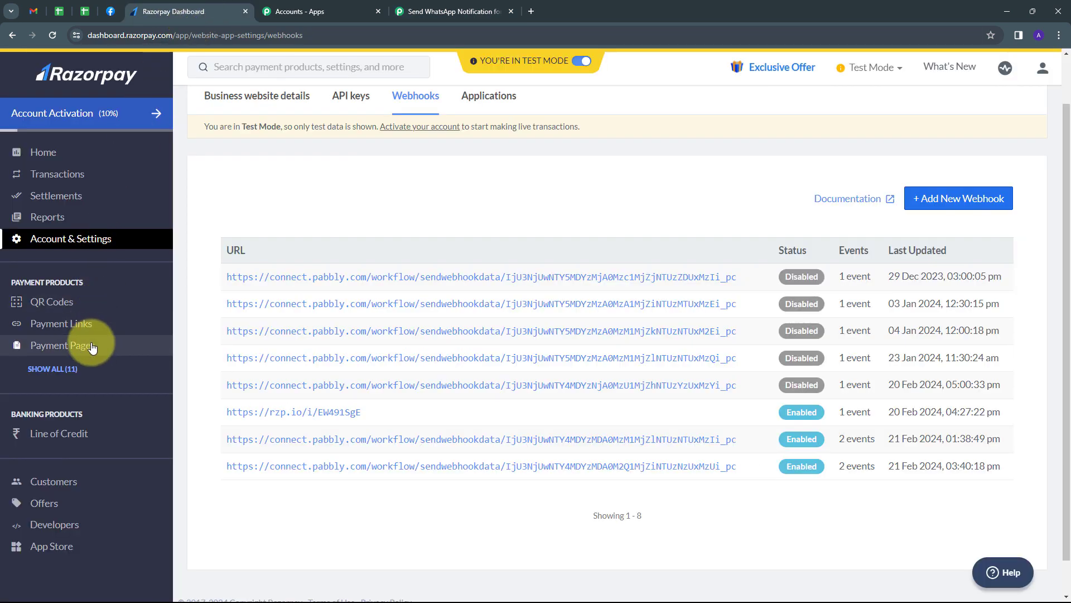
- Copy the Automation & AI E-Book payment page link and open it in a new tab
{"action": "scroll", "coordinate": [366, 275], "scroll_direction": "down", "scroll_amount": 1}
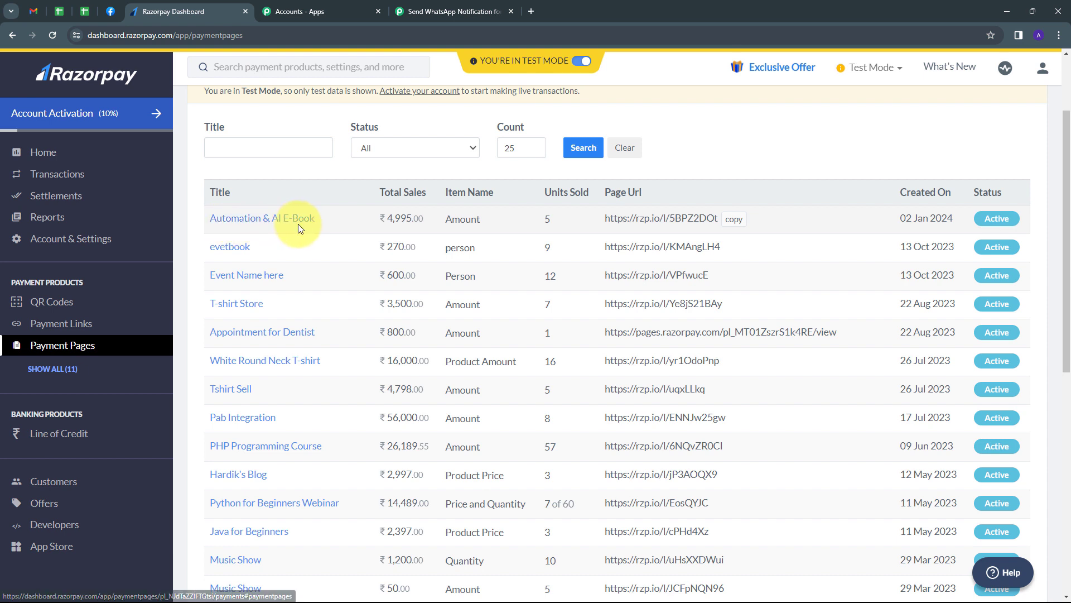
{"action": "left_click", "coordinate": [731, 220]}
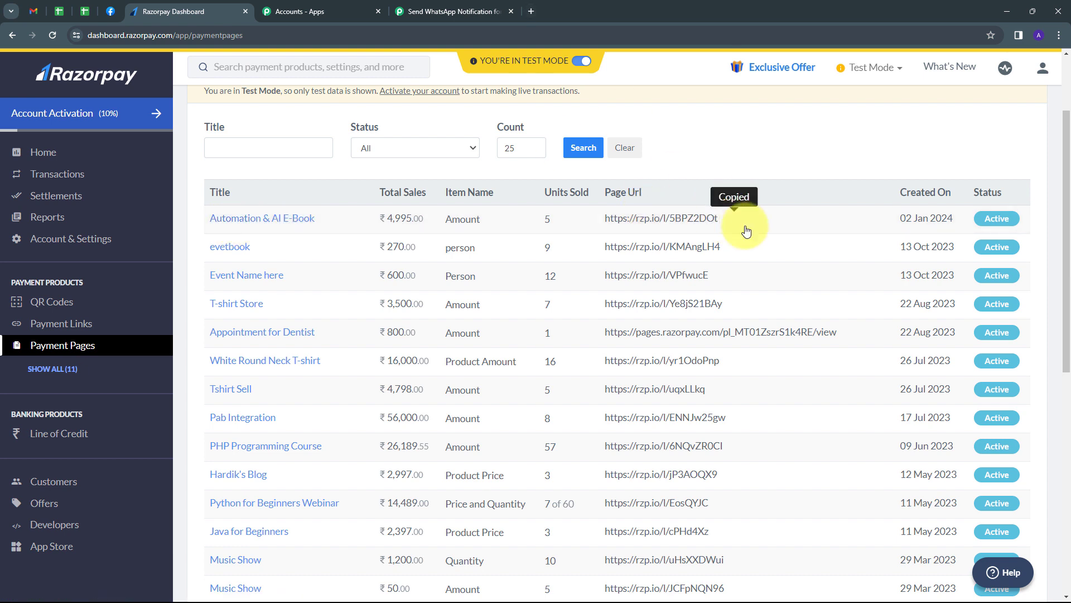
{"action": "left_click", "coordinate": [531, 12]}
{"action": "key", "text": "ctrl+v"}
{"action": "key", "text": "Return"}
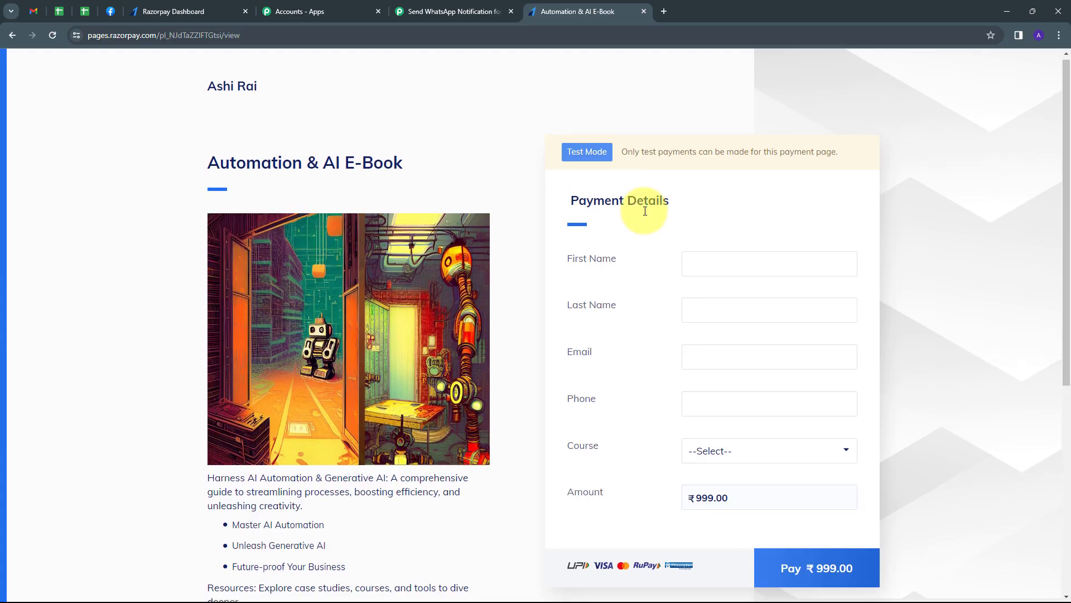
- Fill in the buyer's name, e-mail and phone, and choose the Automation & AI E-Book course
{"action": "scroll", "coordinate": [641, 203], "scroll_direction": "down", "scroll_amount": 1}
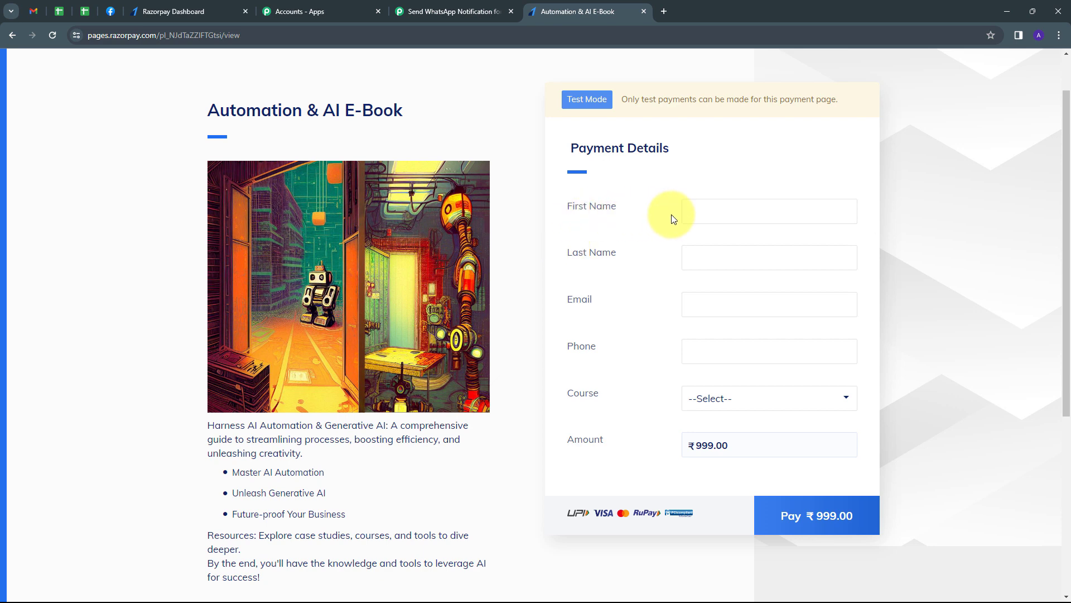
{"action": "left_click", "coordinate": [726, 214]}
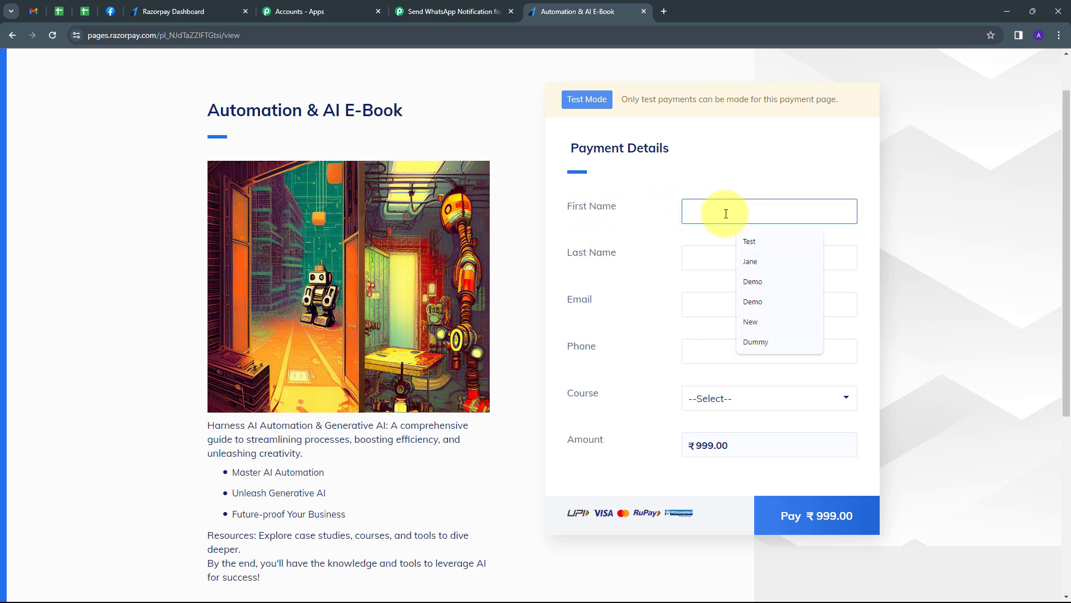
{"action": "type", "text": "Demo"}
{"action": "left_click", "coordinate": [715, 261]}
{"action": "type", "text": "User"}
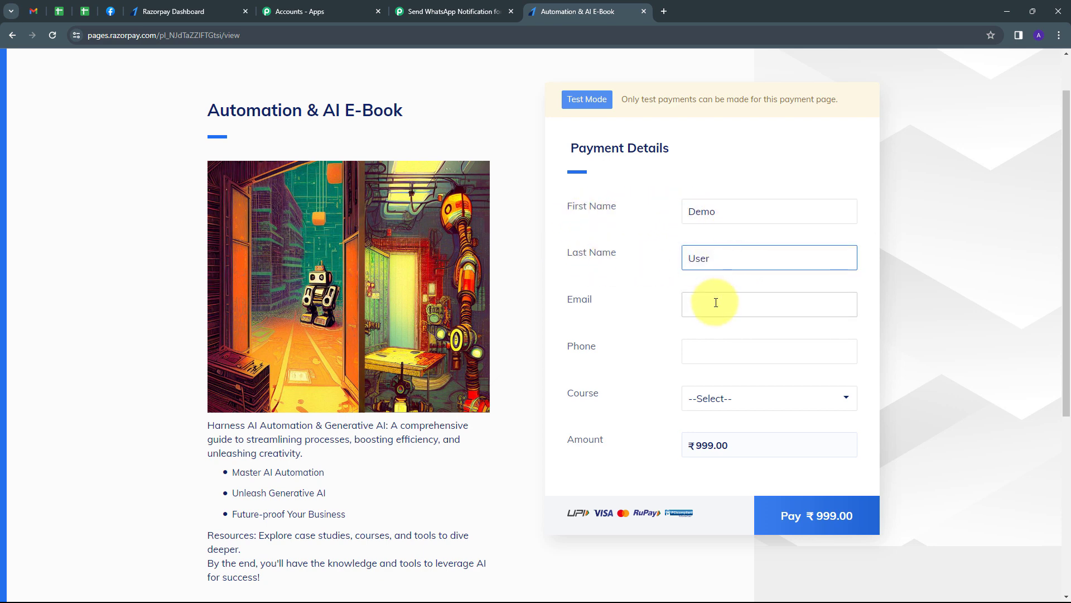
{"action": "left_click", "coordinate": [715, 302]}
{"action": "key", "text": "Down"}
{"action": "key", "text": "Down"}
{"action": "key", "text": "Return"}
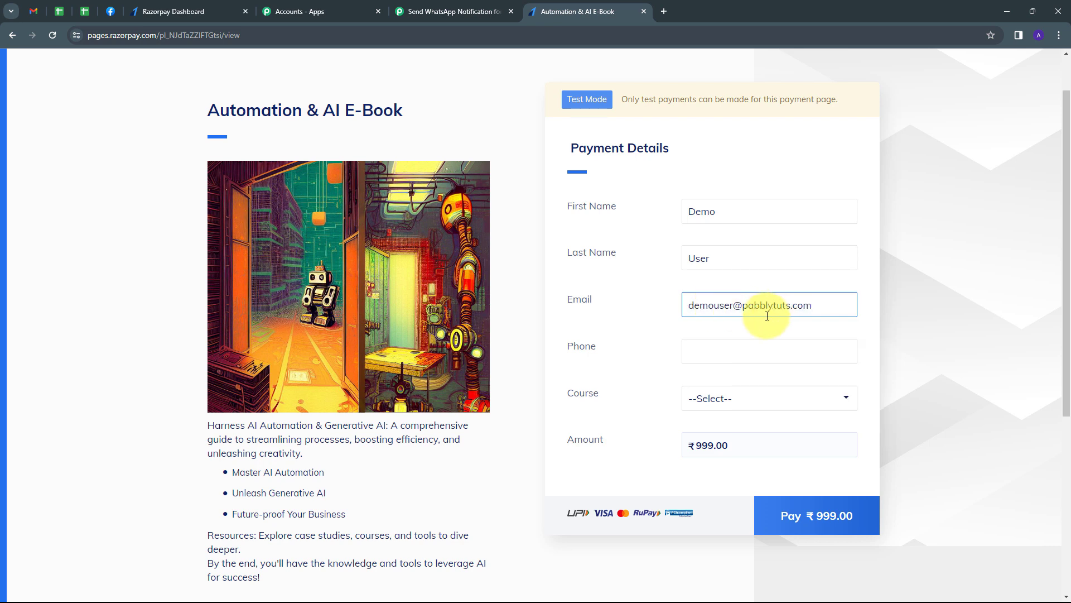
{"action": "left_click", "coordinate": [740, 354]}
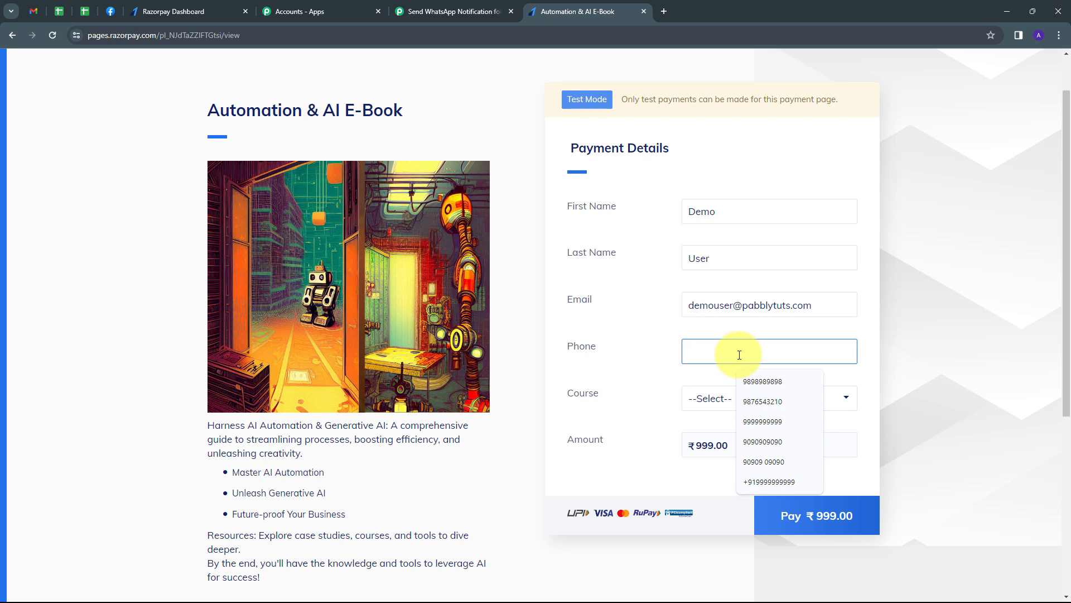
{"action": "key", "text": "ctrl+v"}
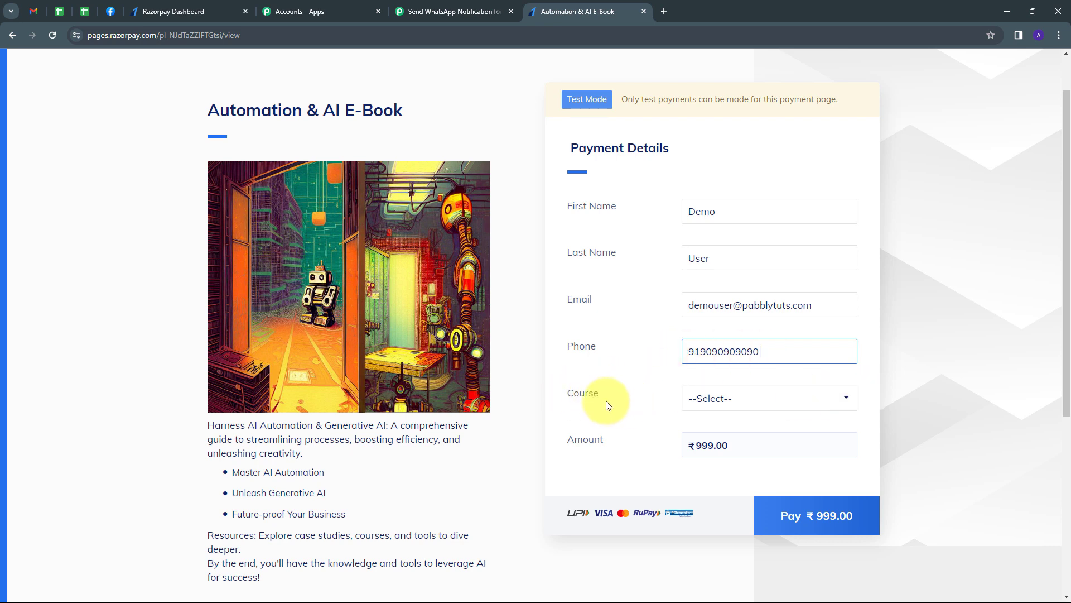
{"action": "left_click", "coordinate": [826, 403]}
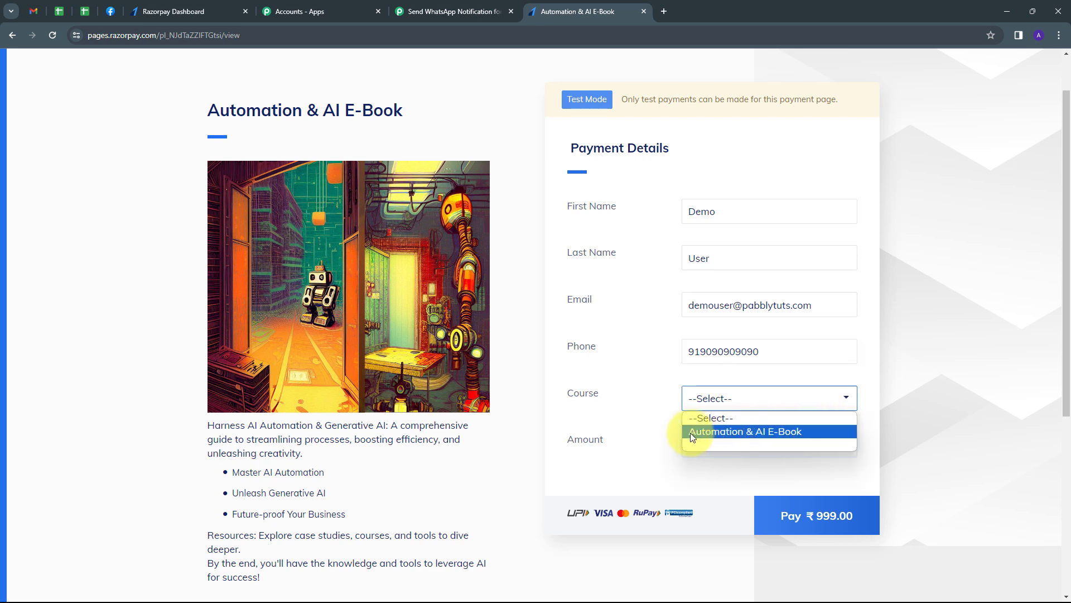
{"action": "left_click", "coordinate": [751, 431]}
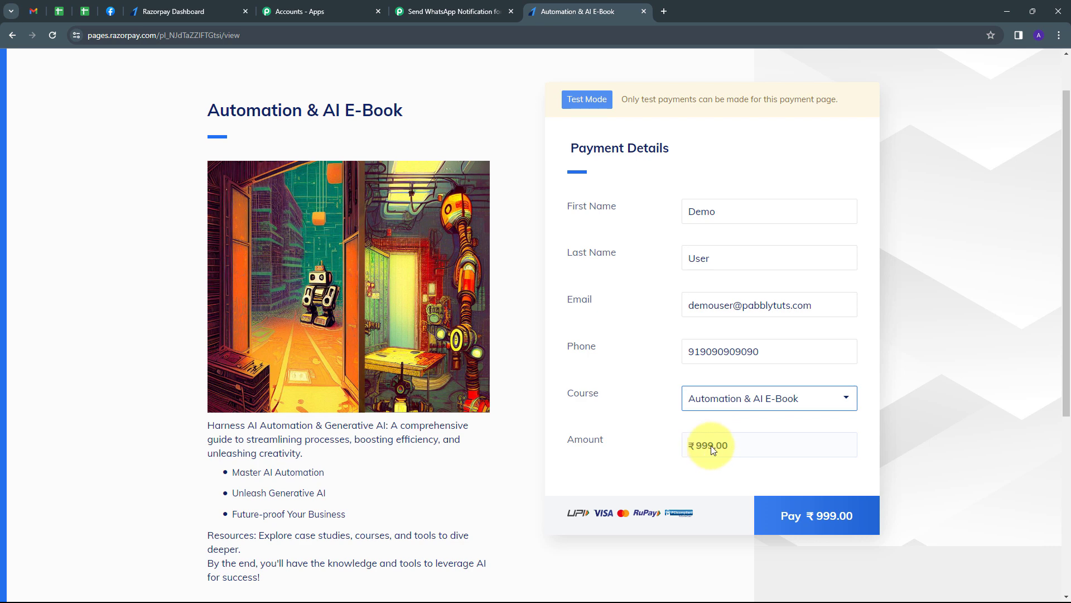
- Pay ₹999 by card, entering the test card number, expiry 06/26, cardholder name and CVV
{"action": "left_click", "coordinate": [802, 518]}
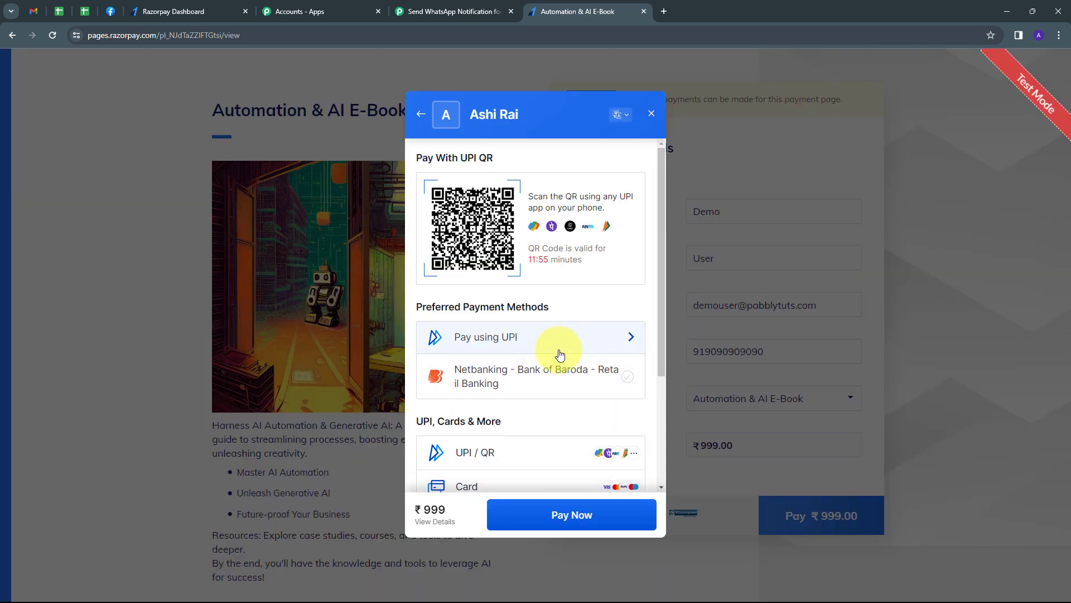
{"action": "scroll", "coordinate": [560, 355], "scroll_direction": "down", "scroll_amount": 1}
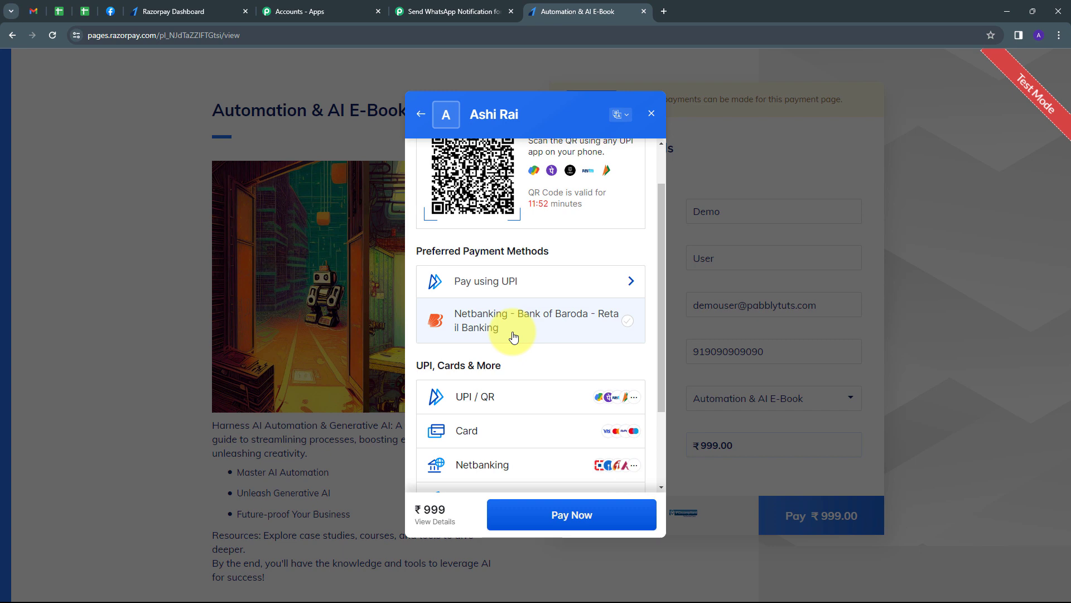
{"action": "scroll", "coordinate": [514, 337], "scroll_direction": "down", "scroll_amount": 1}
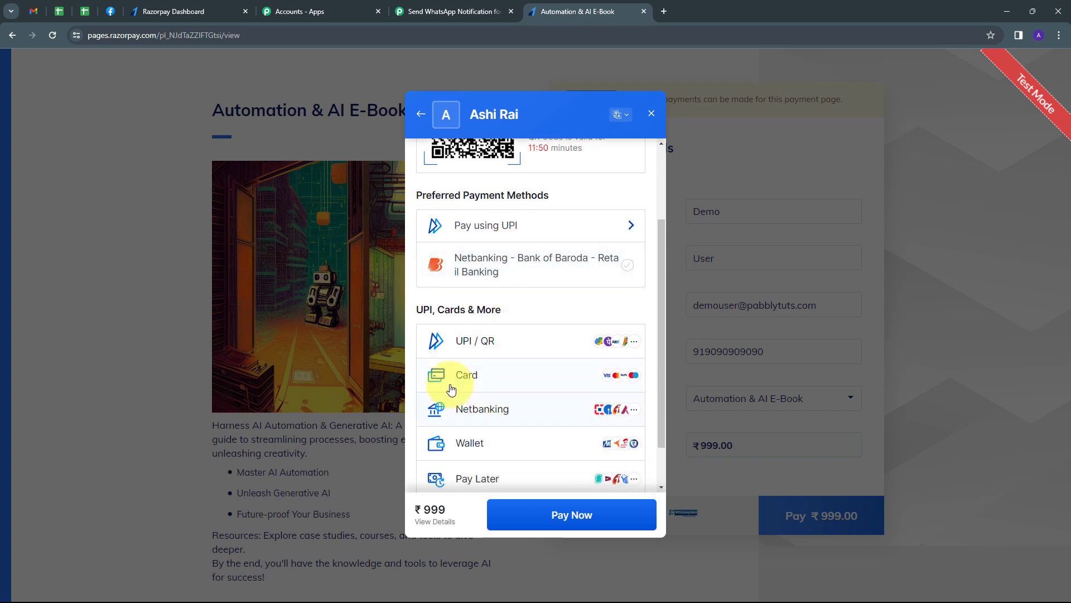
{"action": "left_click", "coordinate": [494, 379]}
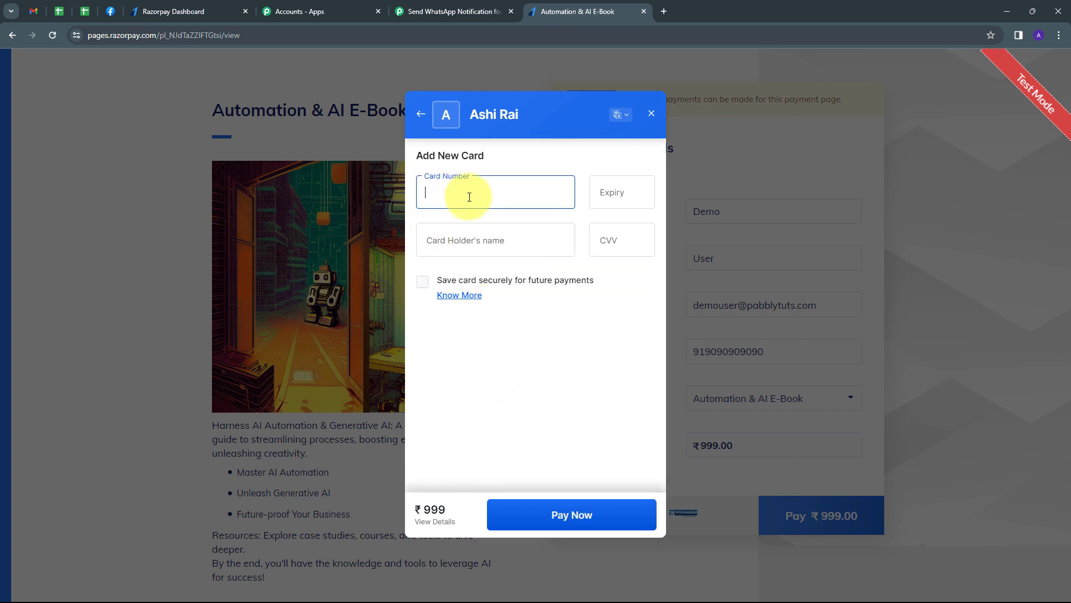
{"action": "key", "text": "ctrl+v"}
{"action": "left_click", "coordinate": [590, 199]}
{"action": "type", "text": "0626"}
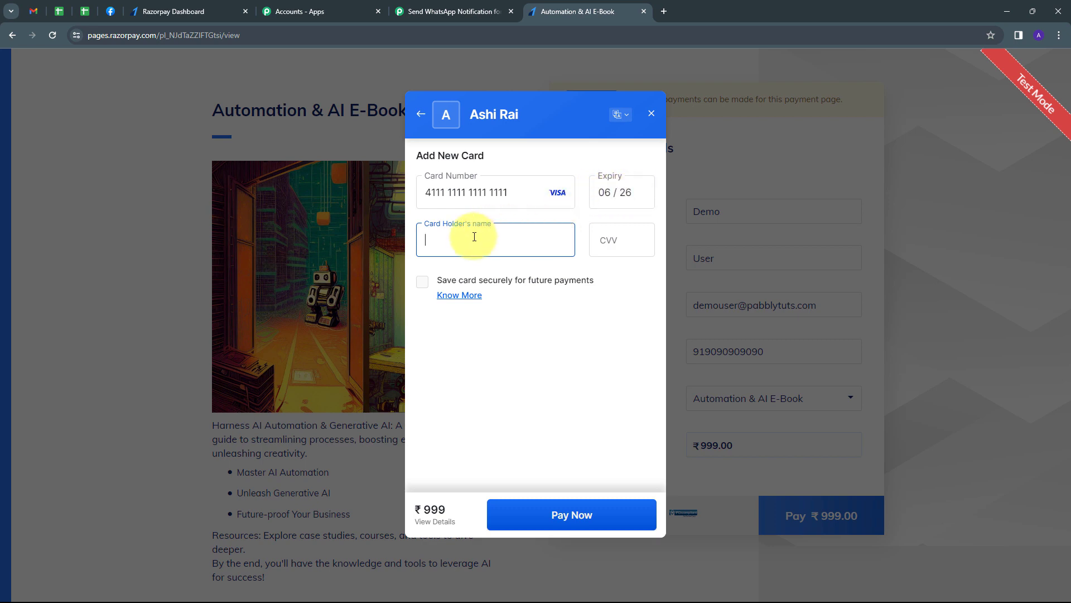
{"action": "type", "text": "Demo User"}
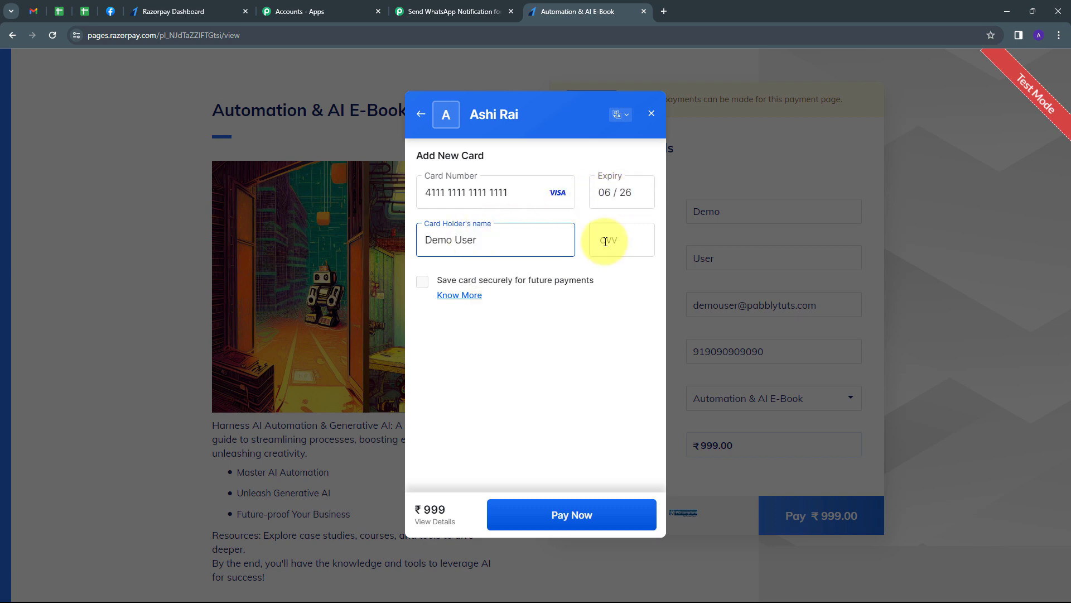
{"action": "left_click", "coordinate": [605, 241]}
{"action": "type", "text": "123"}
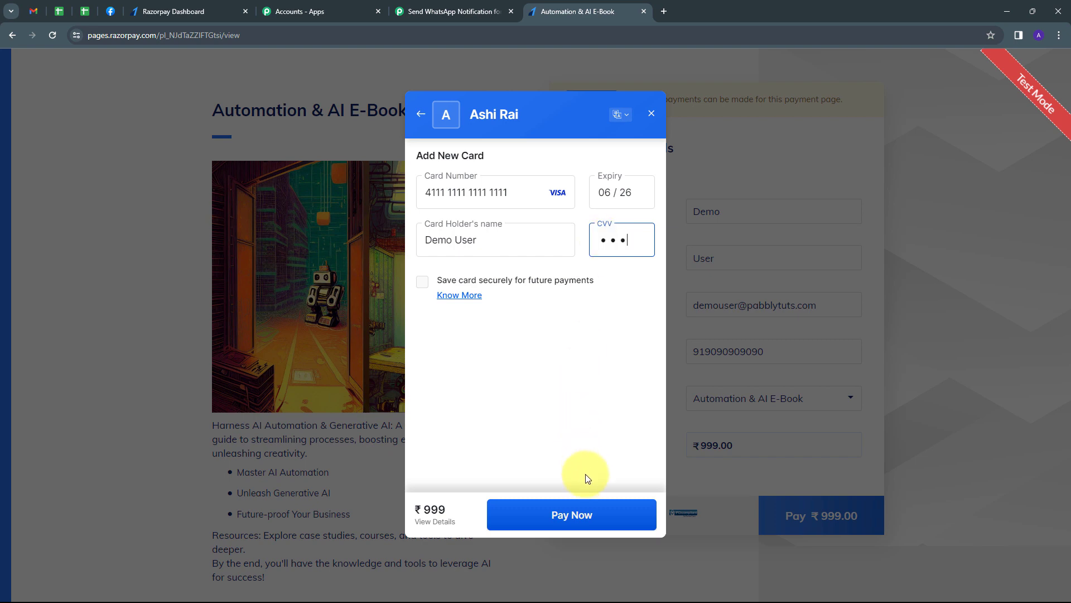
- Submit the card payment without saving the card and confirm it with the test OTP
{"action": "left_click", "coordinate": [574, 513]}
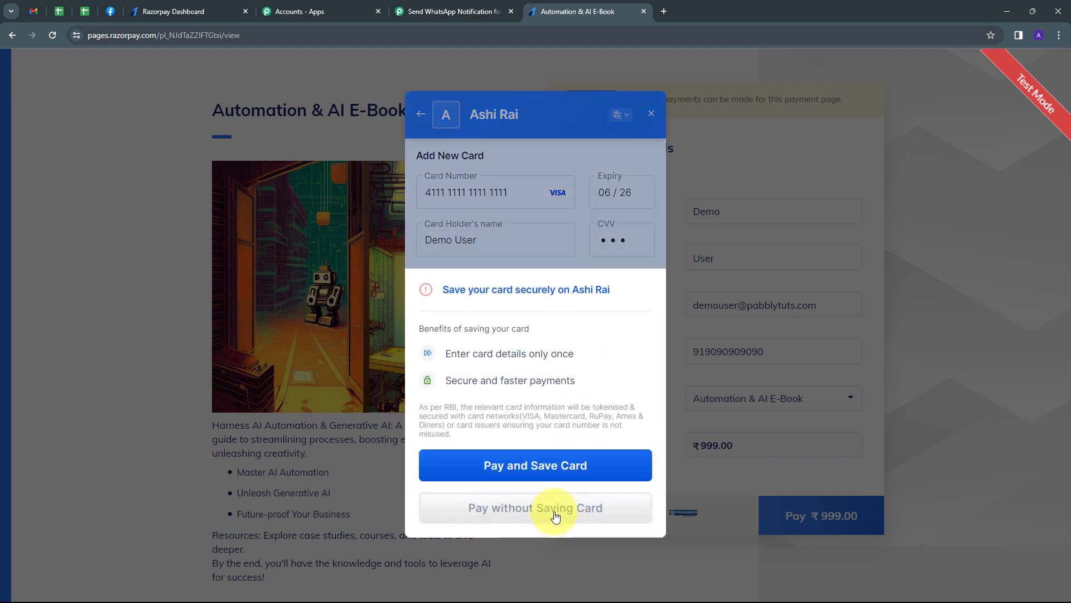
{"action": "left_click", "coordinate": [552, 511]}
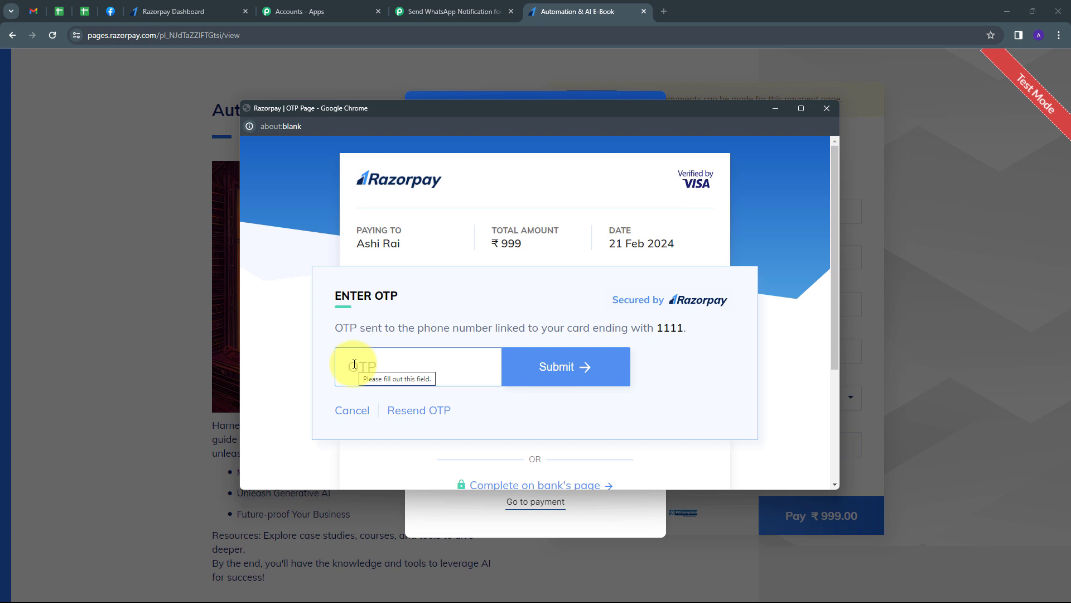
{"action": "type", "text": "1111"}
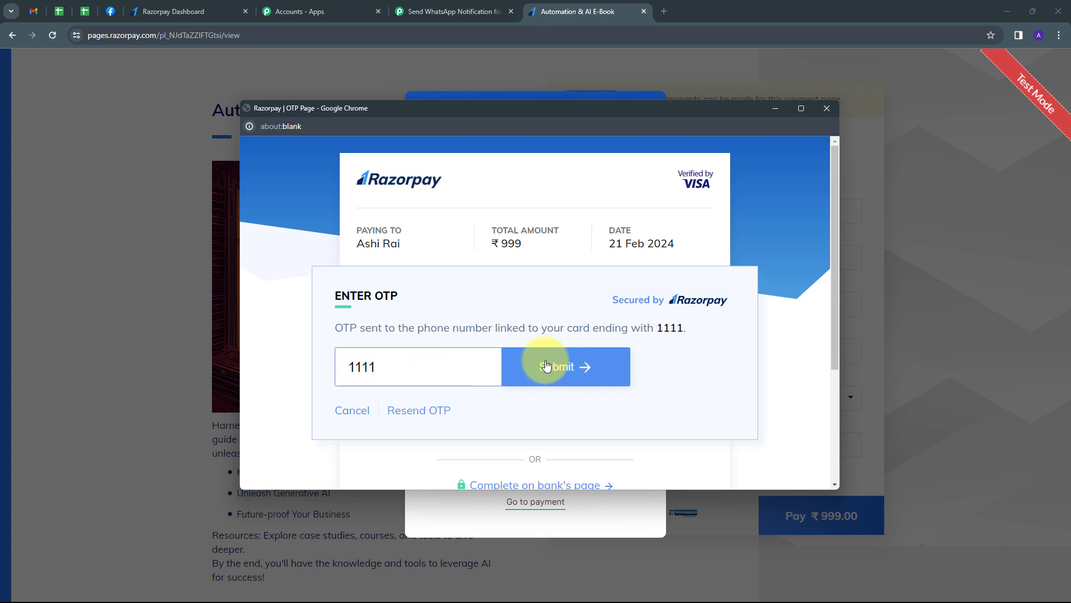
{"action": "left_click", "coordinate": [566, 366]}
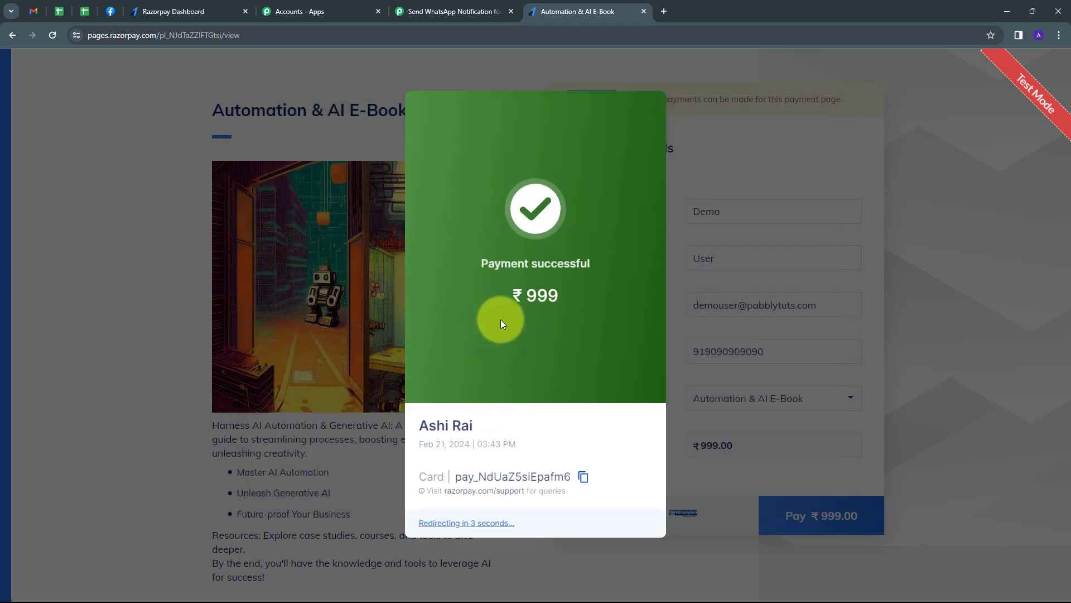
- Review the Razorpay trigger response: captured status, buyer name, e-mail and course values
{"action": "left_click", "coordinate": [464, 10]}
{"action": "scroll", "coordinate": [903, 339], "scroll_direction": "down", "scroll_amount": 5}
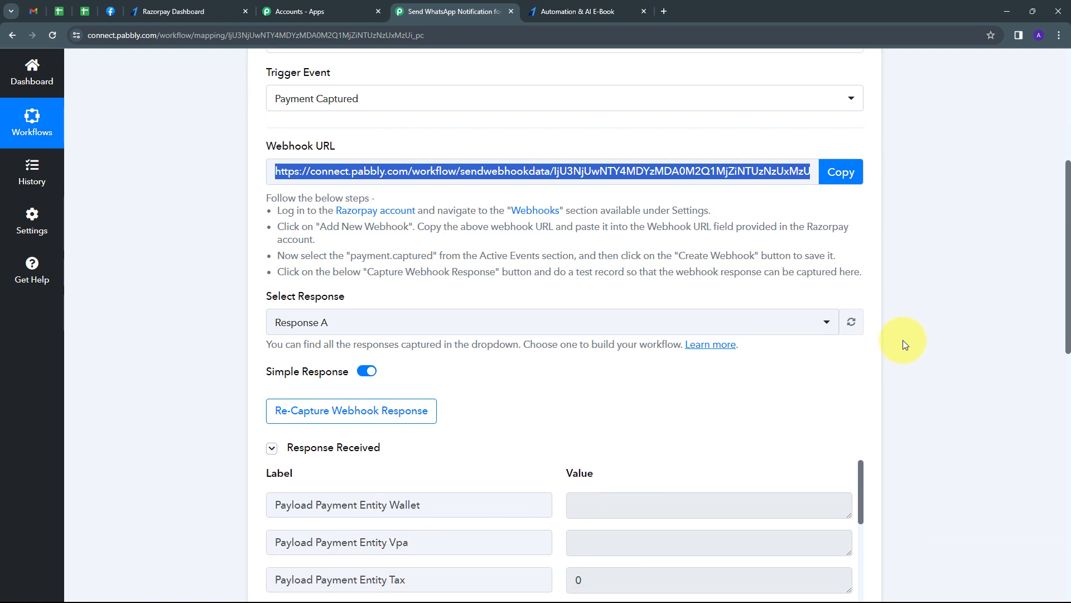
{"action": "scroll", "coordinate": [902, 340], "scroll_direction": "down", "scroll_amount": 1}
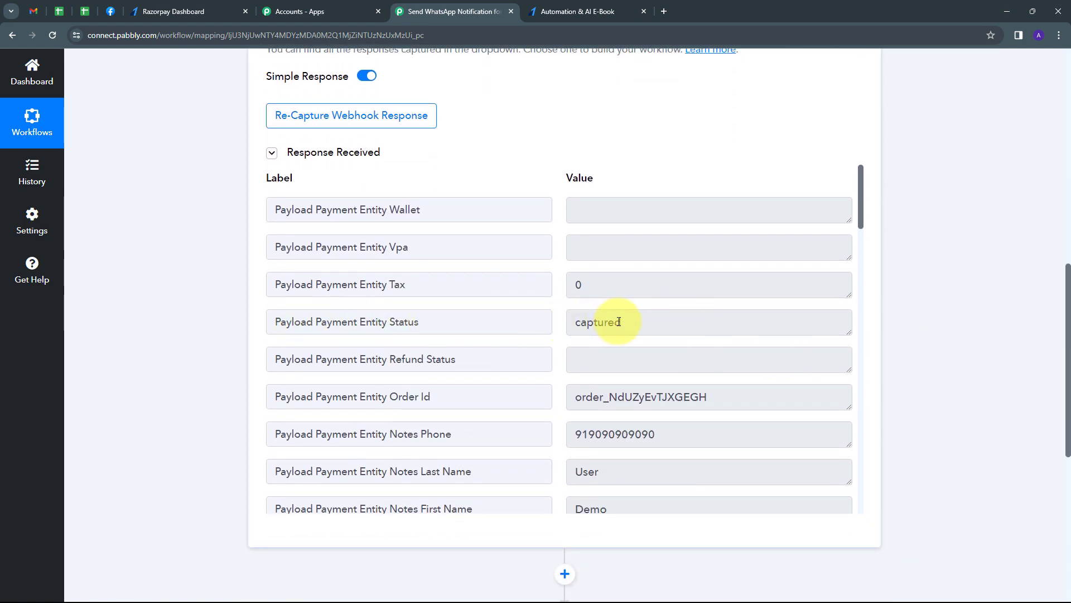
{"action": "left_click_drag", "start_coordinate": [641, 323], "coordinate": [569, 332]}
{"action": "scroll", "coordinate": [664, 349], "scroll_direction": "down", "scroll_amount": 2}
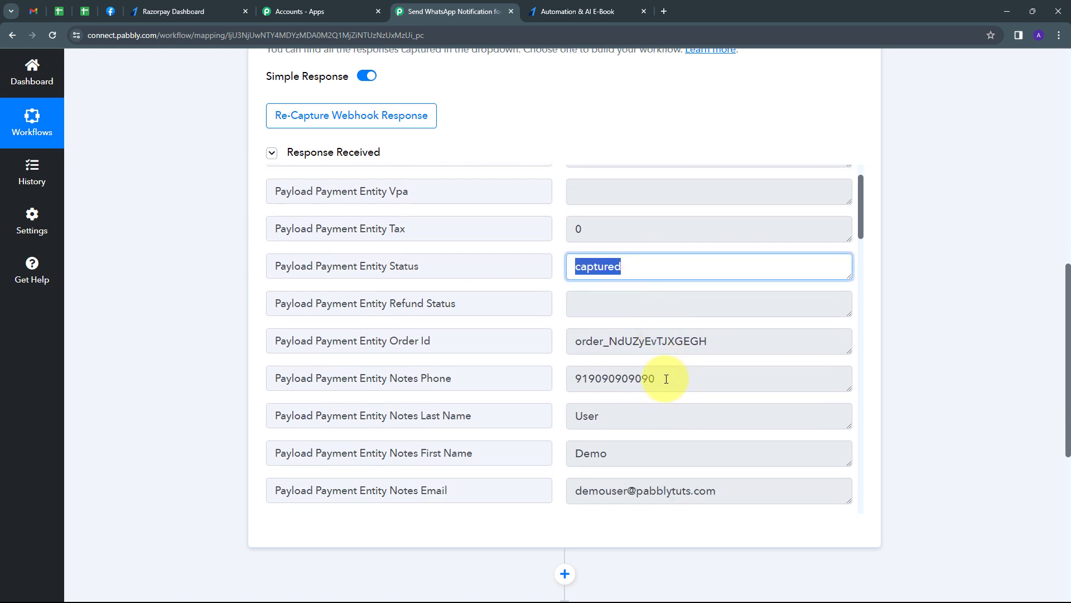
{"action": "left_click_drag", "start_coordinate": [668, 378], "coordinate": [536, 381]}
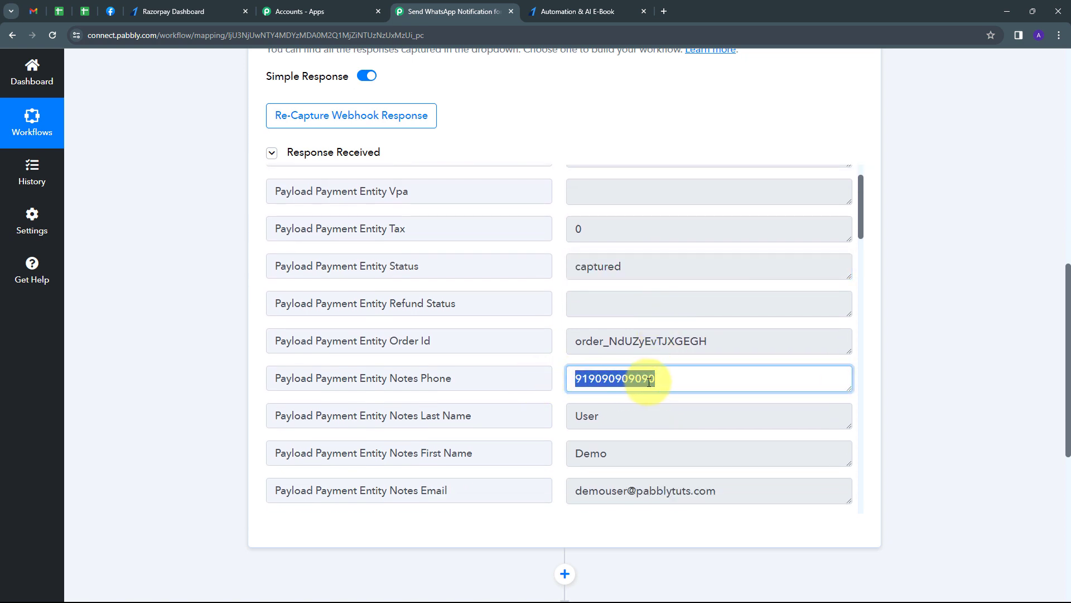
{"action": "scroll", "coordinate": [650, 363], "scroll_direction": "down", "scroll_amount": 2}
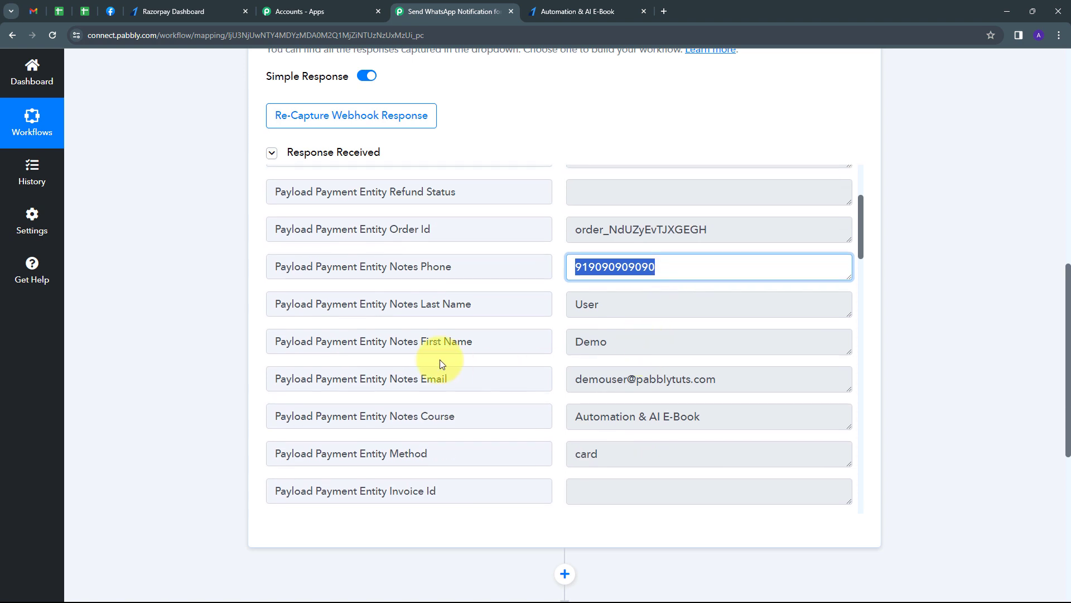
{"action": "left_click_drag", "start_coordinate": [607, 342], "coordinate": [561, 342]}
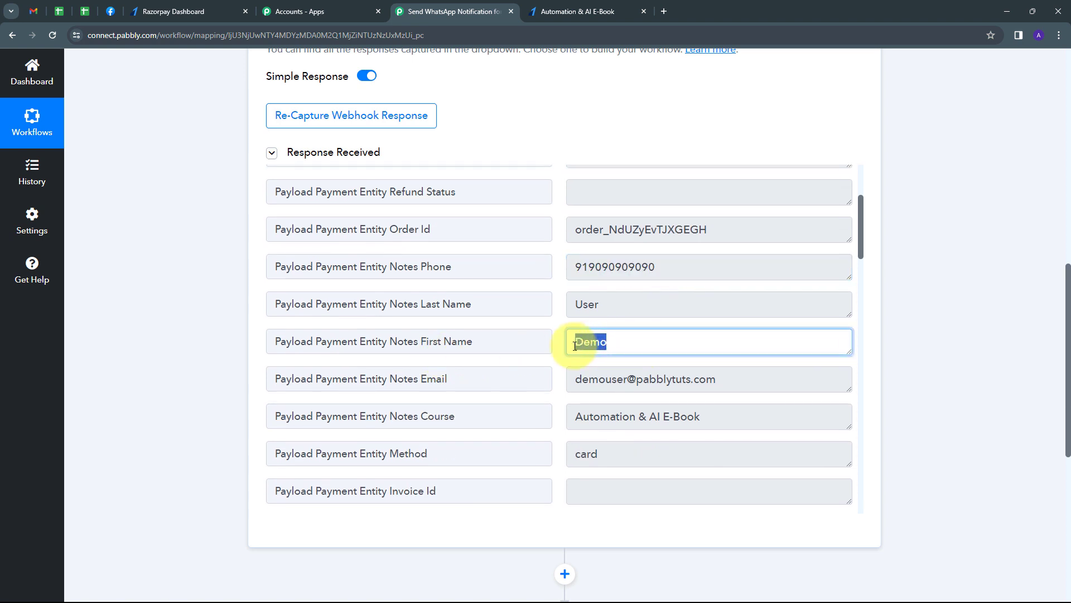
{"action": "left_click", "coordinate": [595, 306]}
{"action": "left_click_drag", "start_coordinate": [594, 306], "coordinate": [471, 337]}
{"action": "left_click_drag", "start_coordinate": [748, 380], "coordinate": [538, 376]}
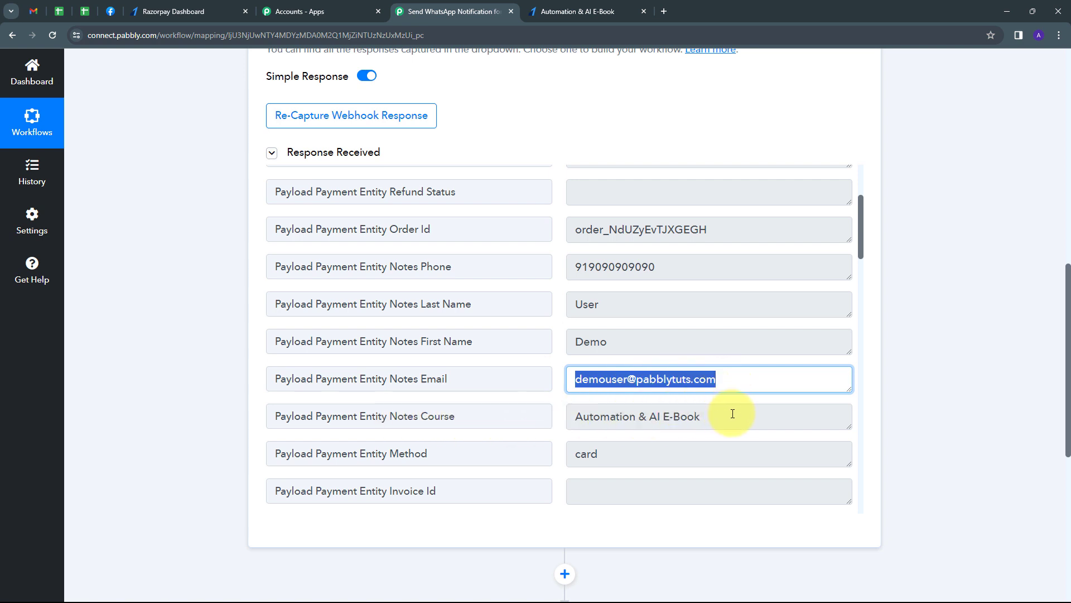
{"action": "left_click_drag", "start_coordinate": [733, 414], "coordinate": [510, 414]}
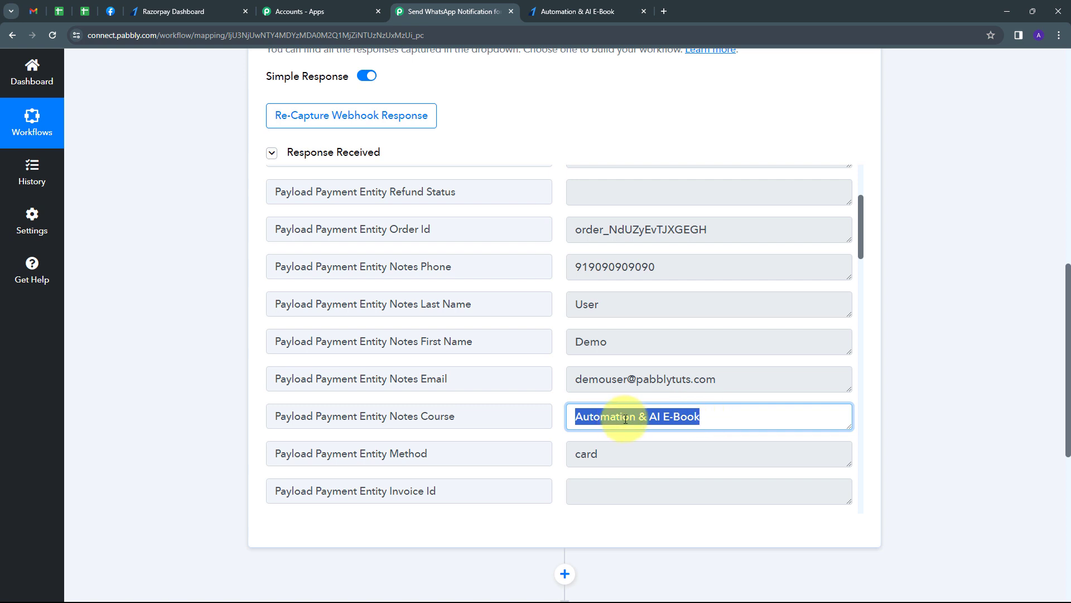
- Check the Event value payment.captured, the status field and the customer's phone number
{"action": "scroll", "coordinate": [634, 342], "scroll_direction": "down", "scroll_amount": 10}
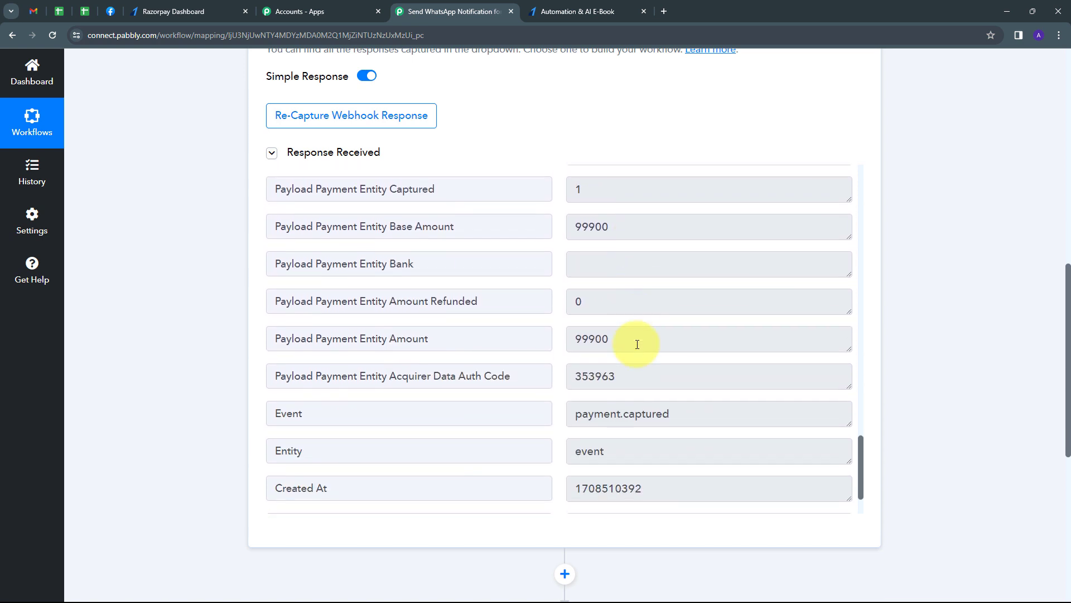
{"action": "left_click_drag", "start_coordinate": [681, 338], "coordinate": [532, 343]}
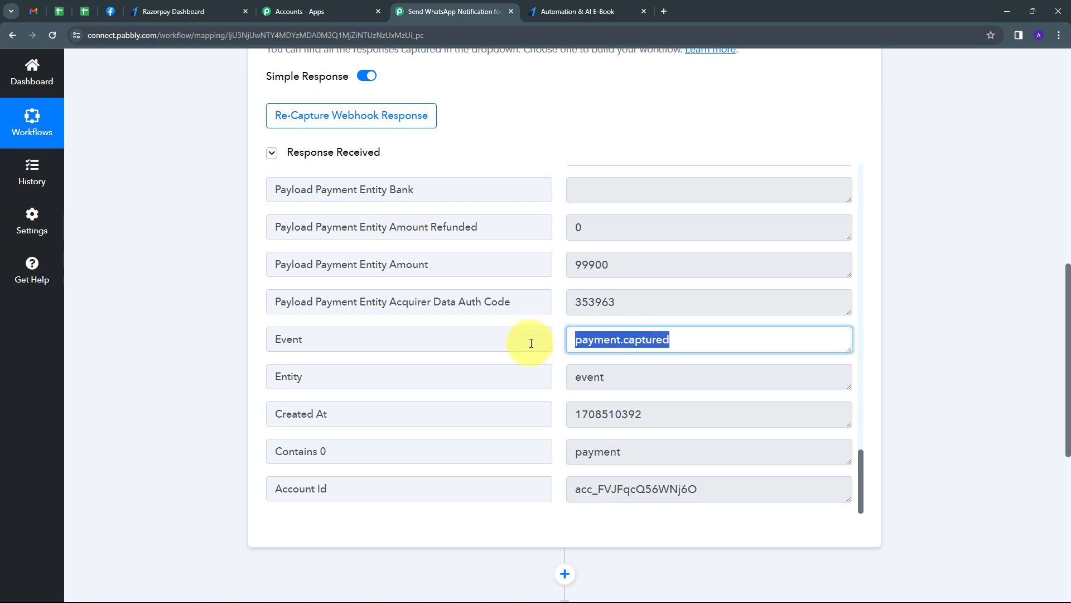
{"action": "scroll", "coordinate": [672, 413], "scroll_direction": "up", "scroll_amount": 10}
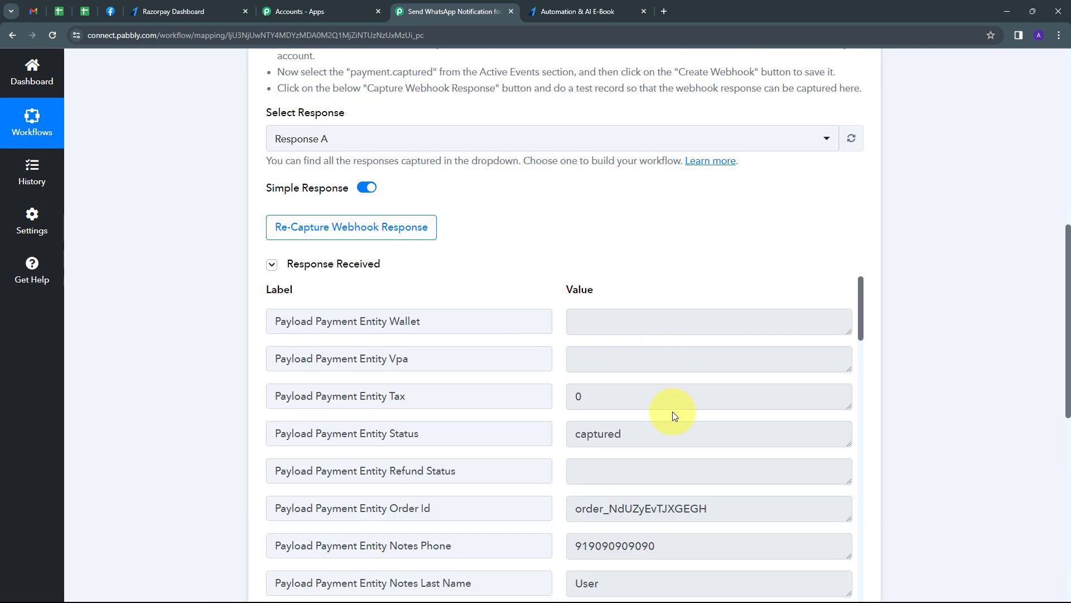
{"action": "scroll", "coordinate": [671, 411], "scroll_direction": "down", "scroll_amount": 1}
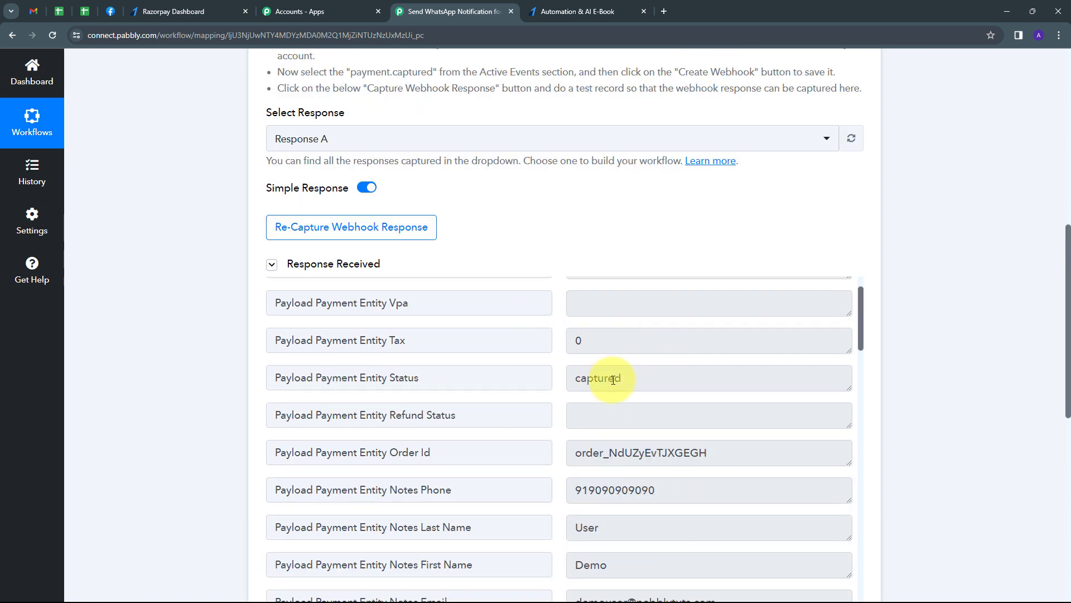
{"action": "left_click_drag", "start_coordinate": [627, 379], "coordinate": [540, 380]}
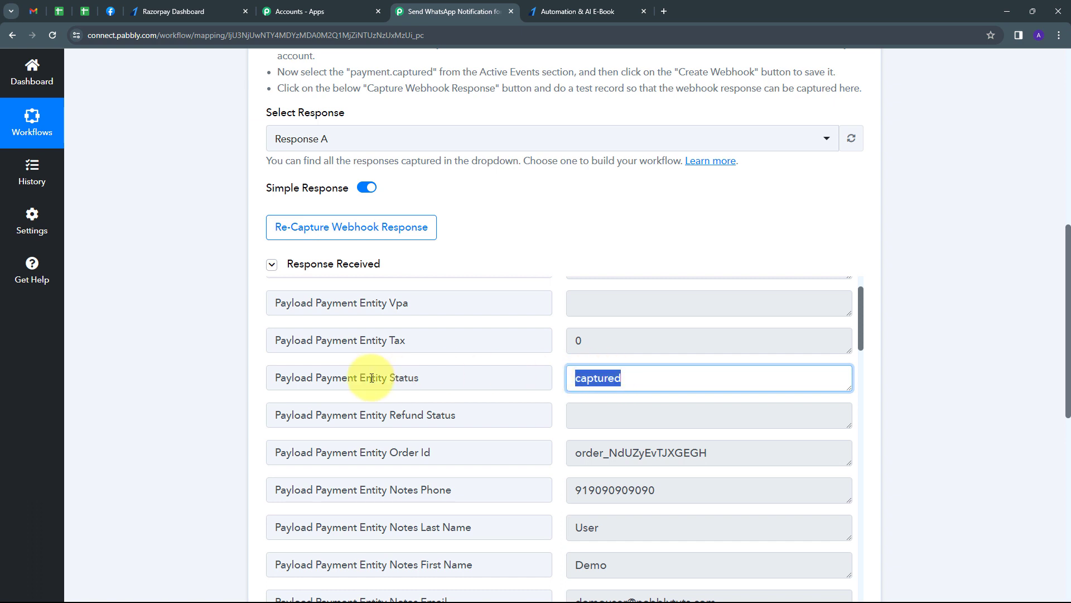
{"action": "left_click_drag", "start_coordinate": [360, 378], "coordinate": [439, 378]}
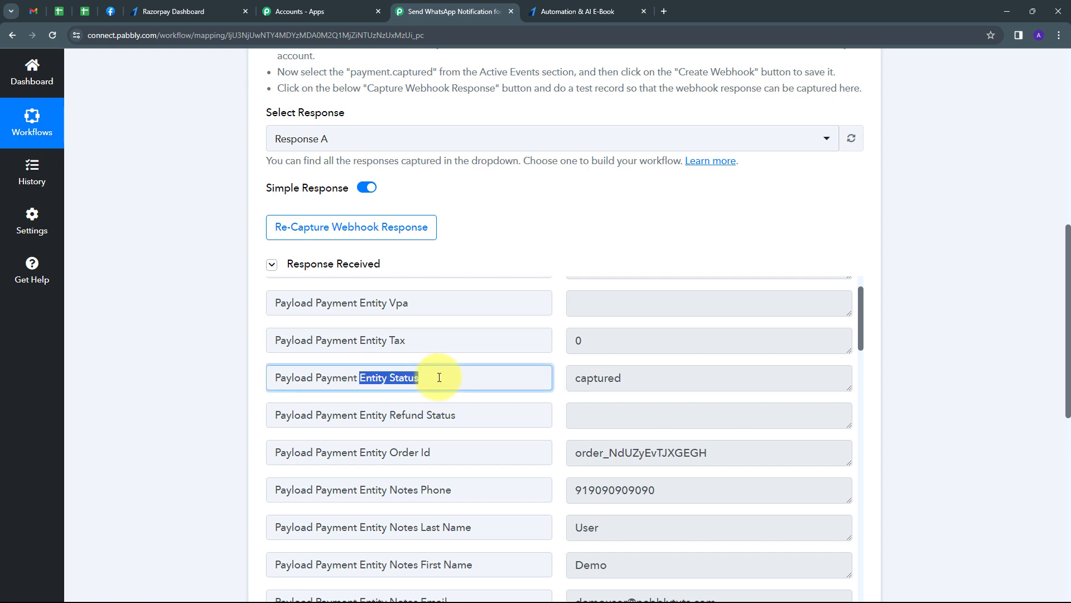
{"action": "left_click_drag", "start_coordinate": [670, 495], "coordinate": [506, 515]}
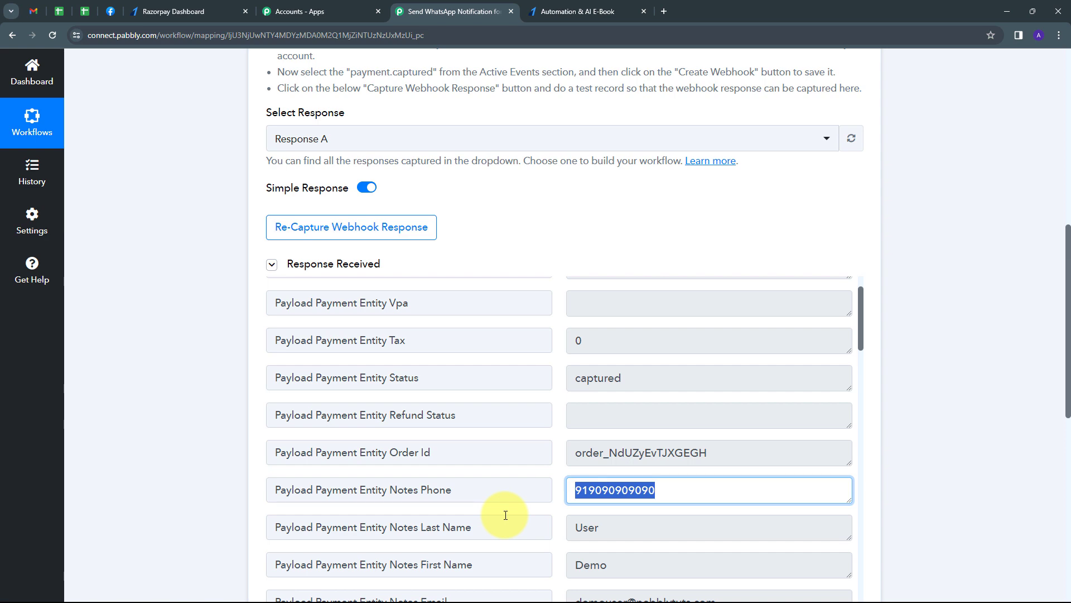
{"action": "scroll", "coordinate": [911, 390], "scroll_direction": "down", "scroll_amount": 4}
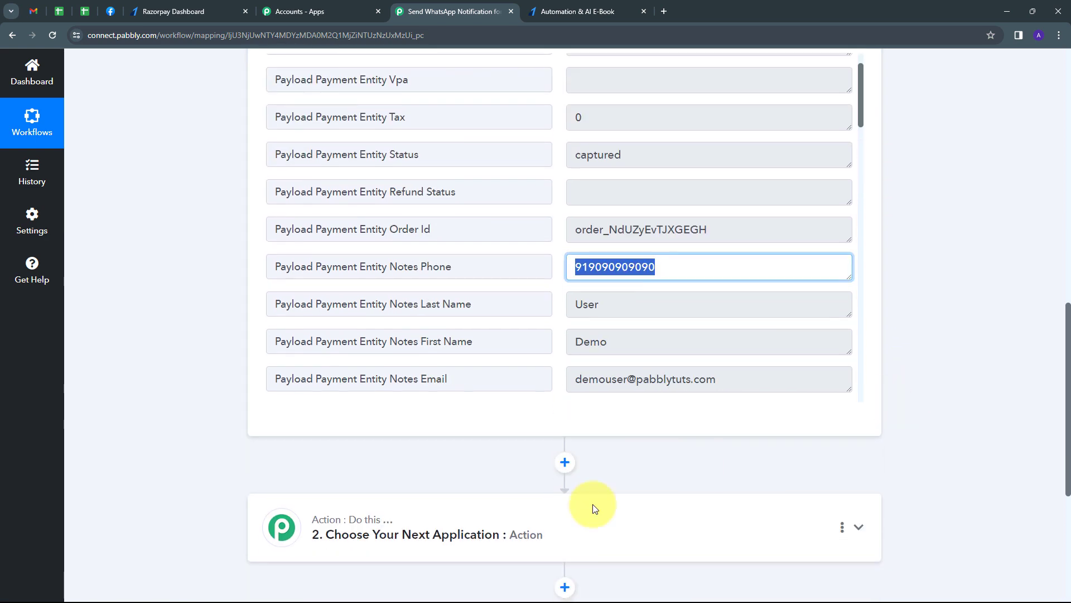
- Add a Router by Pabbly step with the Conditionally Run action event and connect it
{"action": "scroll", "coordinate": [613, 457], "scroll_direction": "down", "scroll_amount": 2}
{"action": "left_click", "coordinate": [581, 419]}
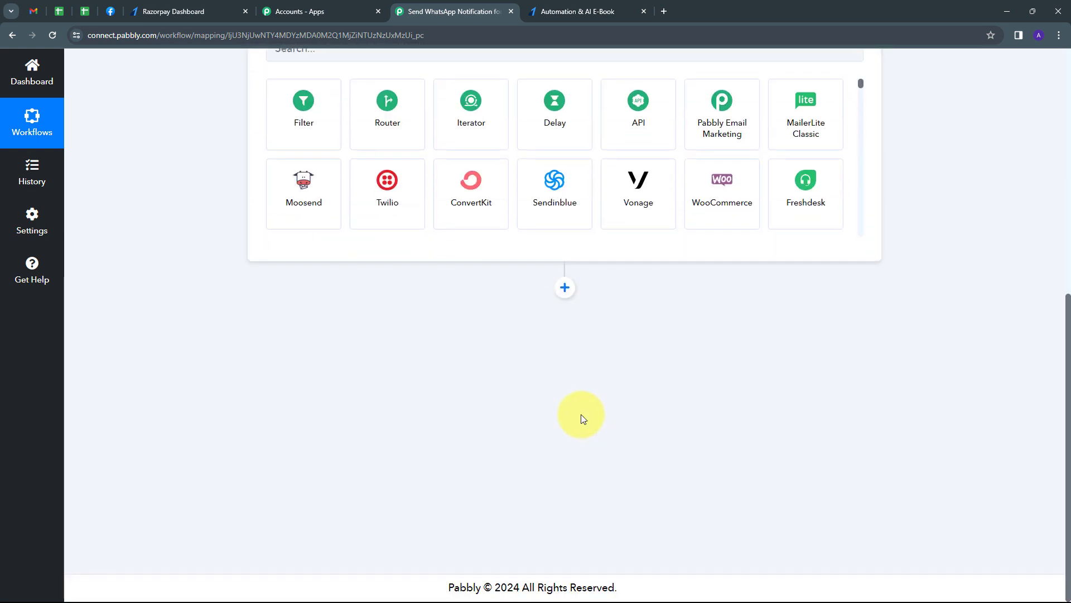
{"action": "scroll", "coordinate": [582, 418], "scroll_direction": "up", "scroll_amount": 4}
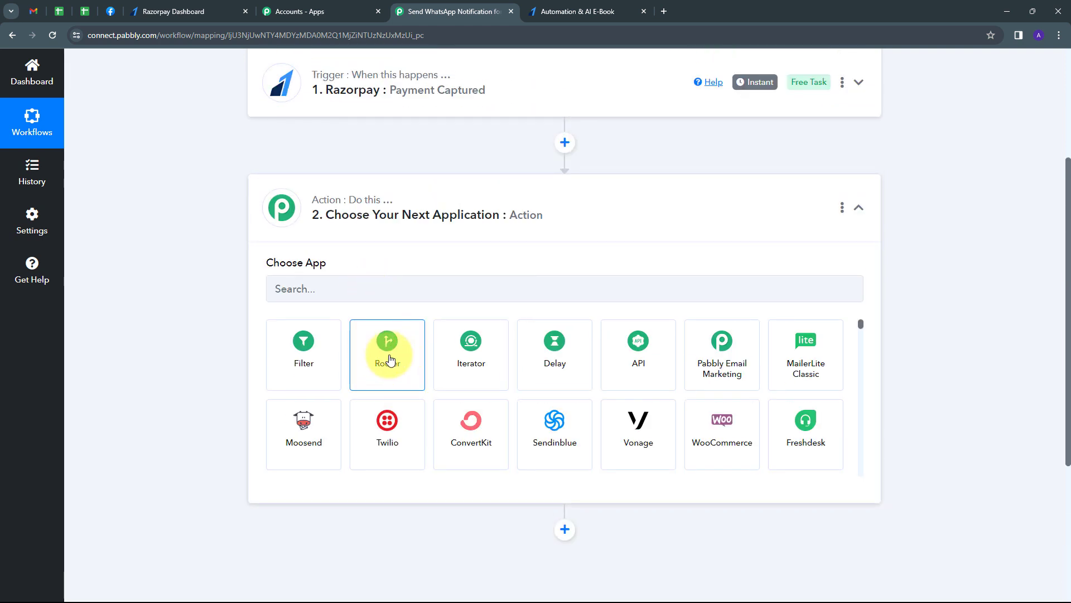
{"action": "left_click", "coordinate": [390, 360]}
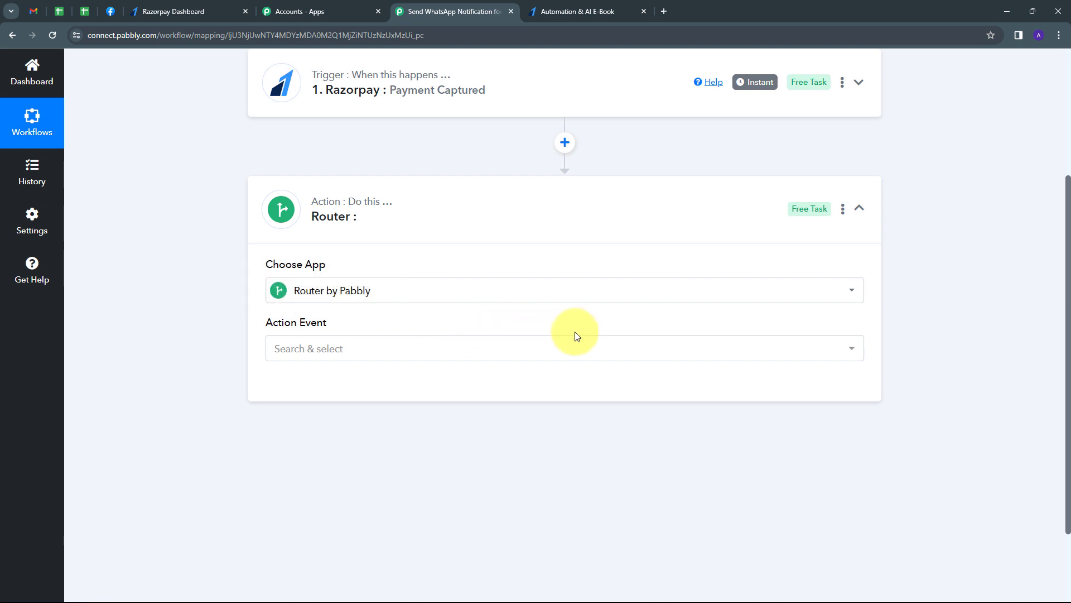
{"action": "left_click", "coordinate": [539, 350]}
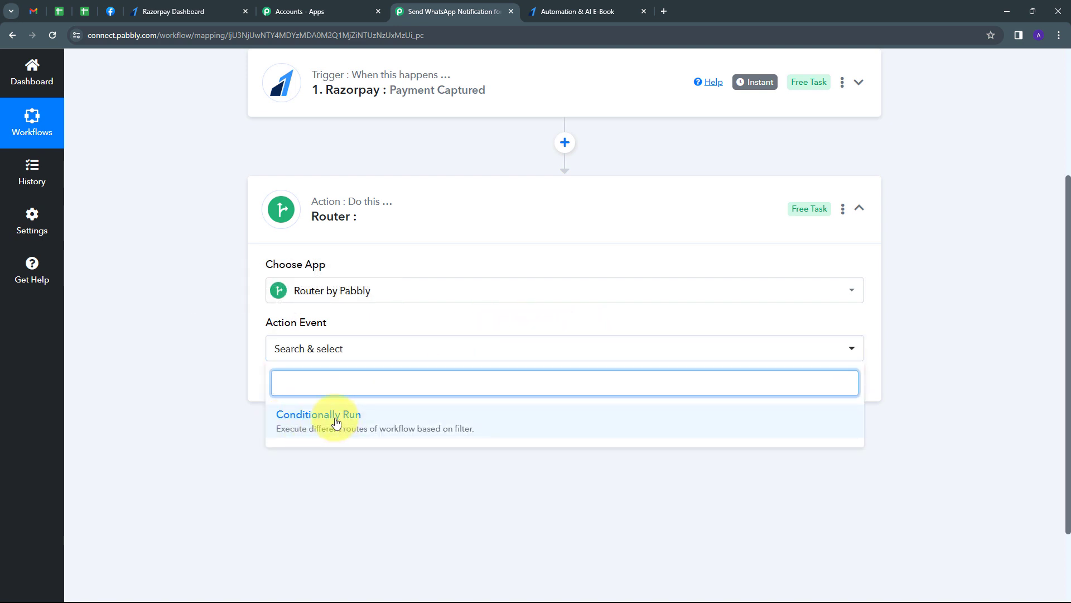
{"action": "left_click", "coordinate": [336, 422]}
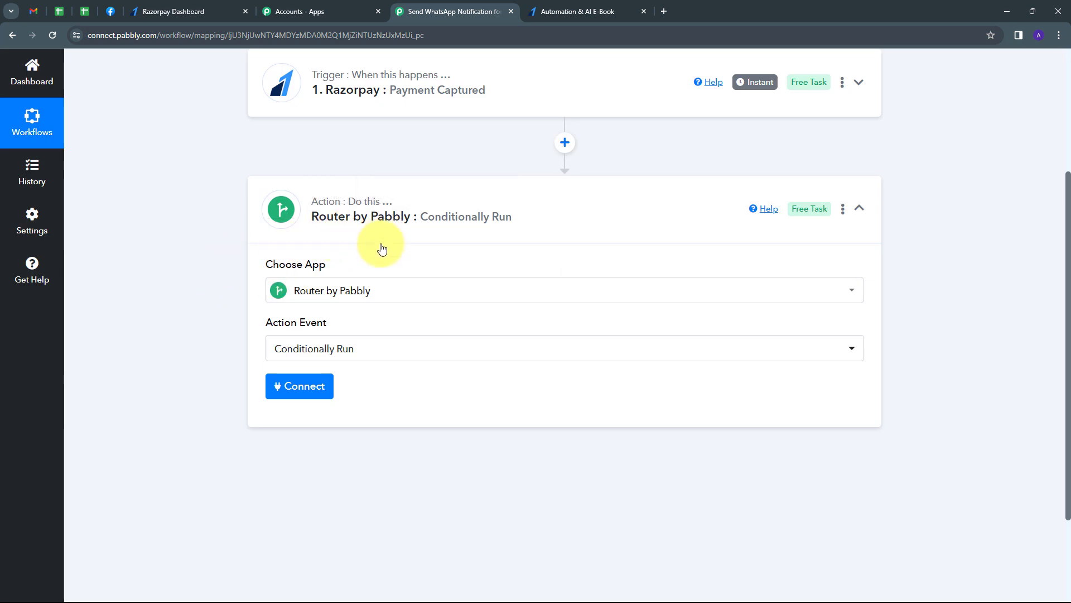
{"action": "left_click", "coordinate": [296, 394]}
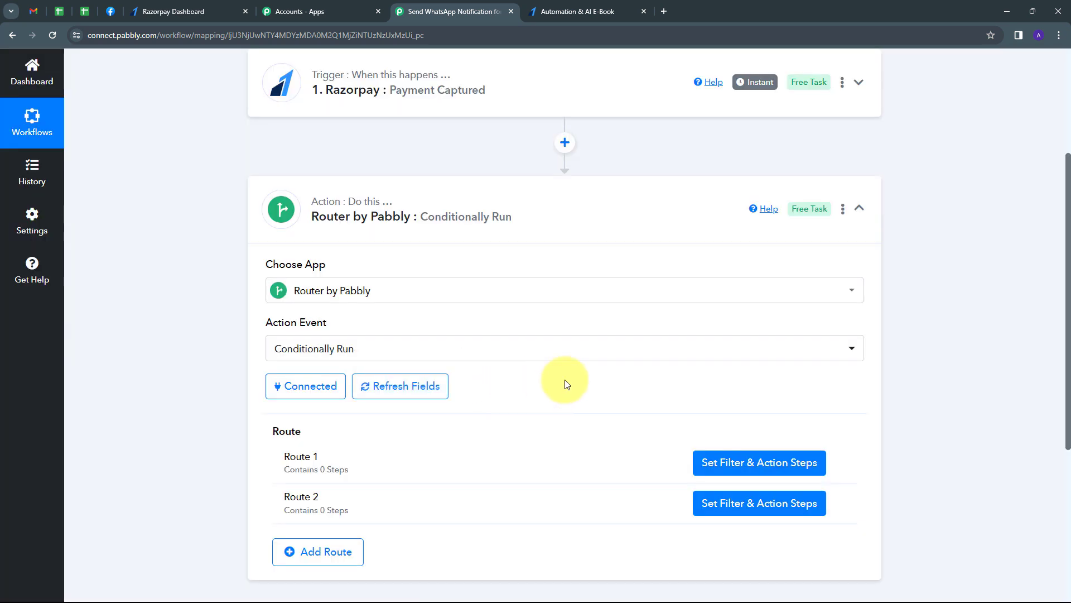
{"action": "scroll", "coordinate": [500, 387], "scroll_direction": "down", "scroll_amount": 1}
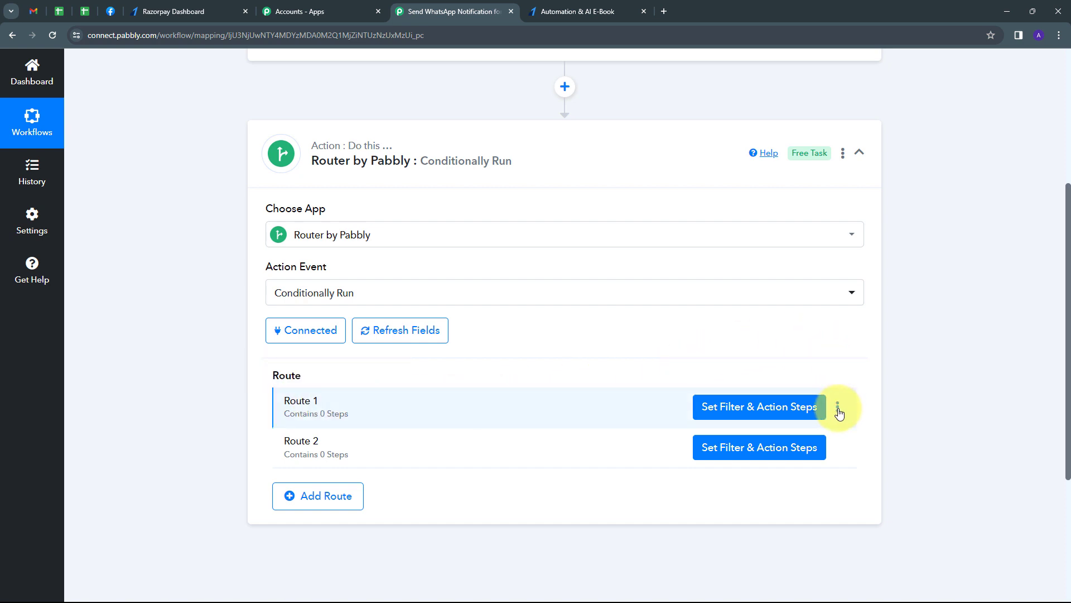
- Rename Route 1 to 'Successful Payment' and open its filter and action steps
{"action": "left_click", "coordinate": [838, 408]}
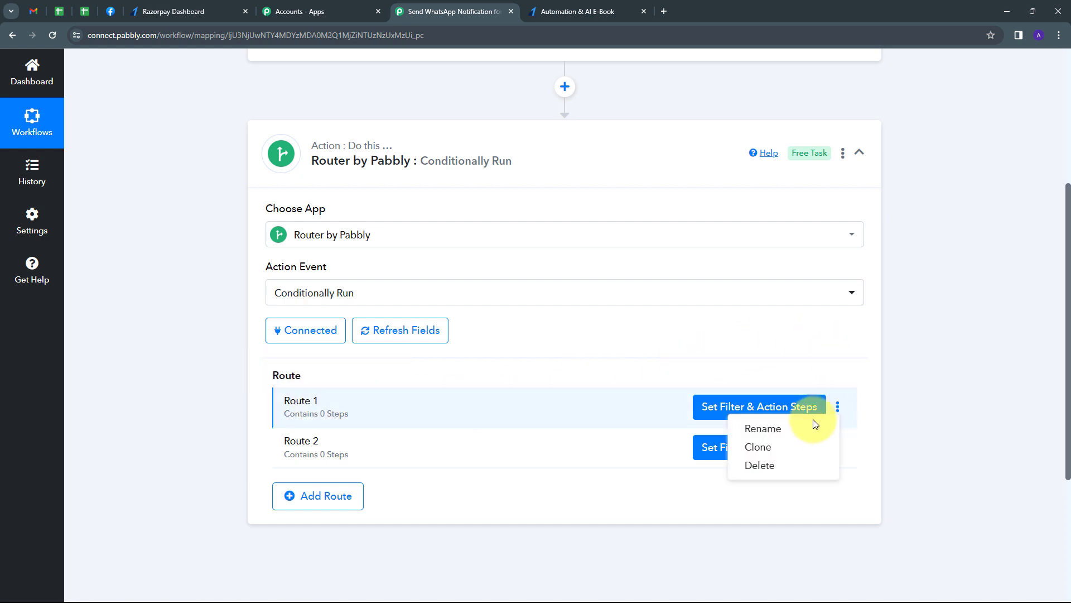
{"action": "left_click", "coordinate": [747, 429]}
{"action": "left_click_drag", "start_coordinate": [442, 330], "coordinate": [325, 336]}
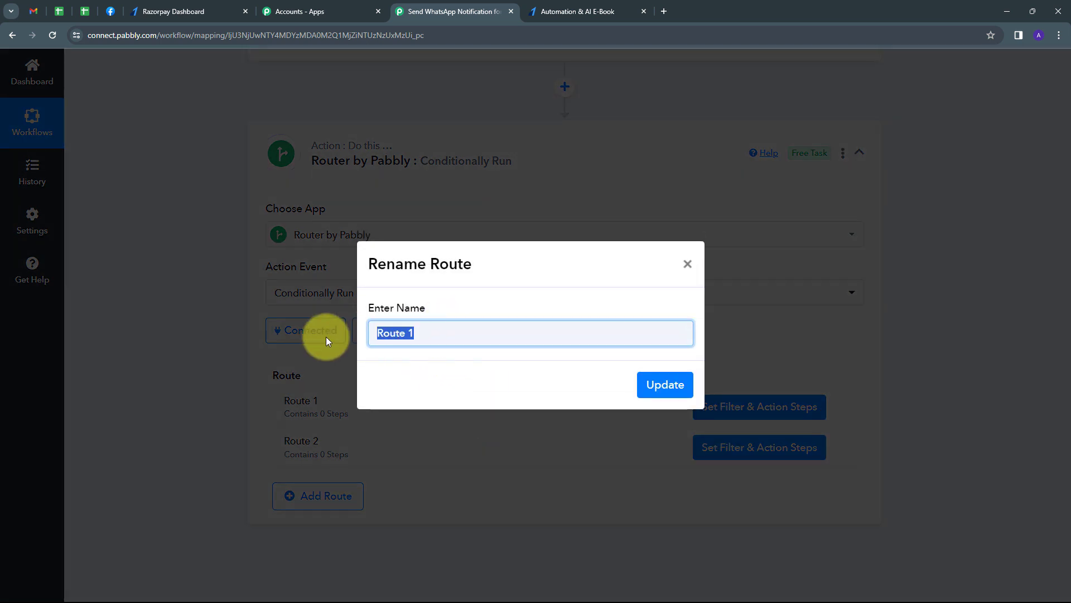
{"action": "key", "text": "BackSpace"}
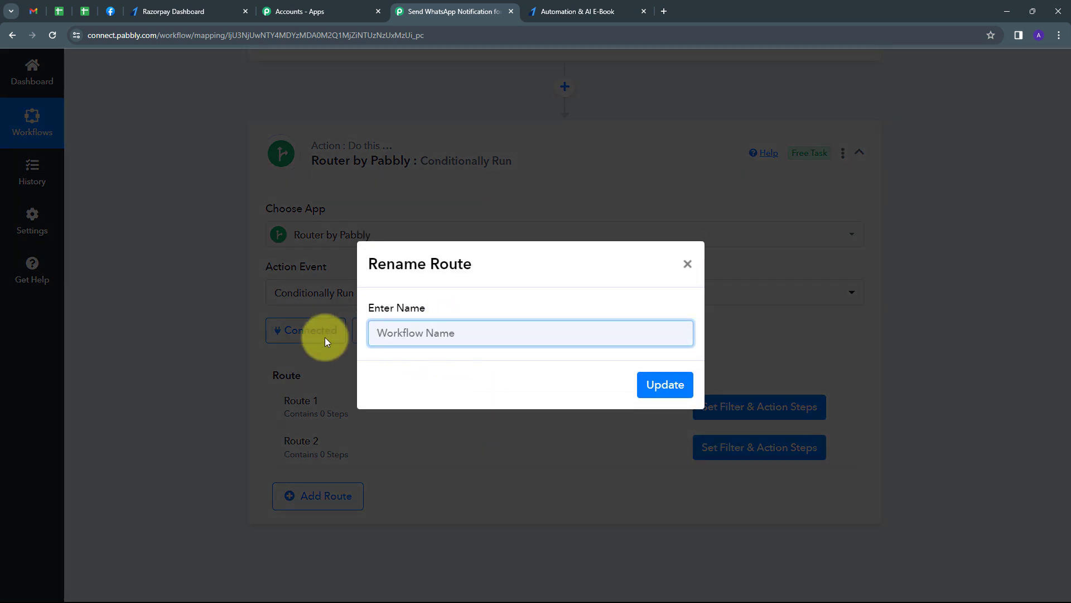
{"action": "type", "text": "Successful Payment"}
{"action": "left_click", "coordinate": [676, 386]}
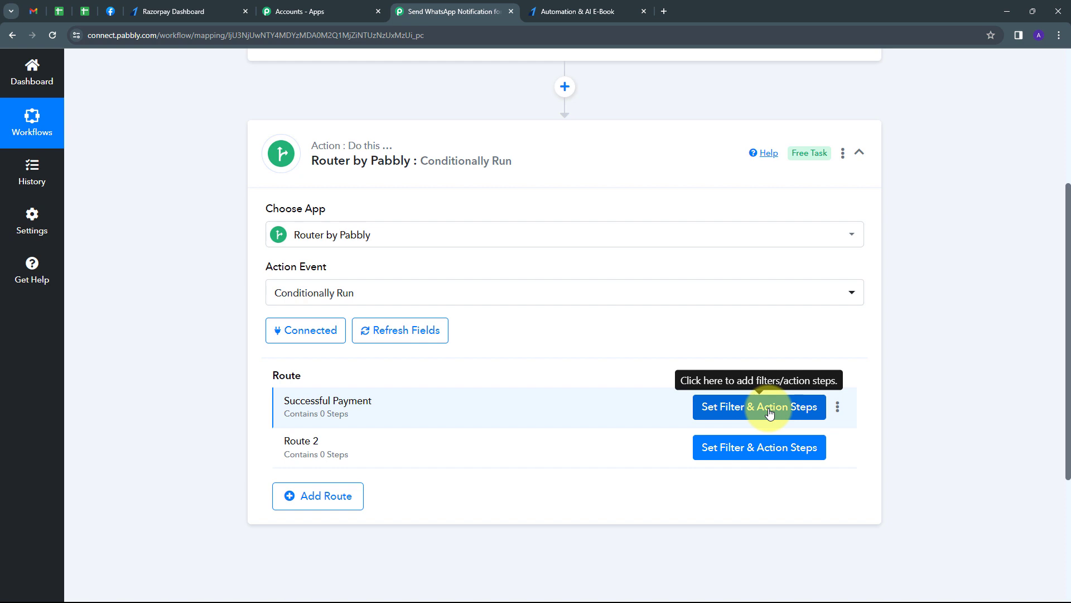
{"action": "left_click", "coordinate": [770, 413]}
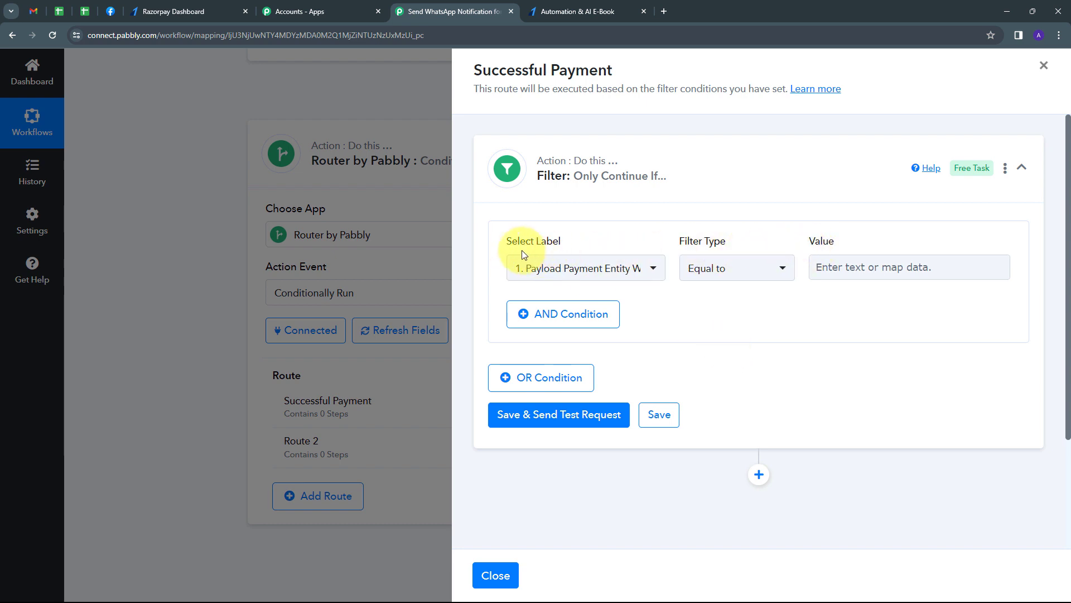
- Filter on Payload Payment Entity Status equal to 'captured' and test it, getting Condition is true
{"action": "left_click", "coordinate": [650, 268]}
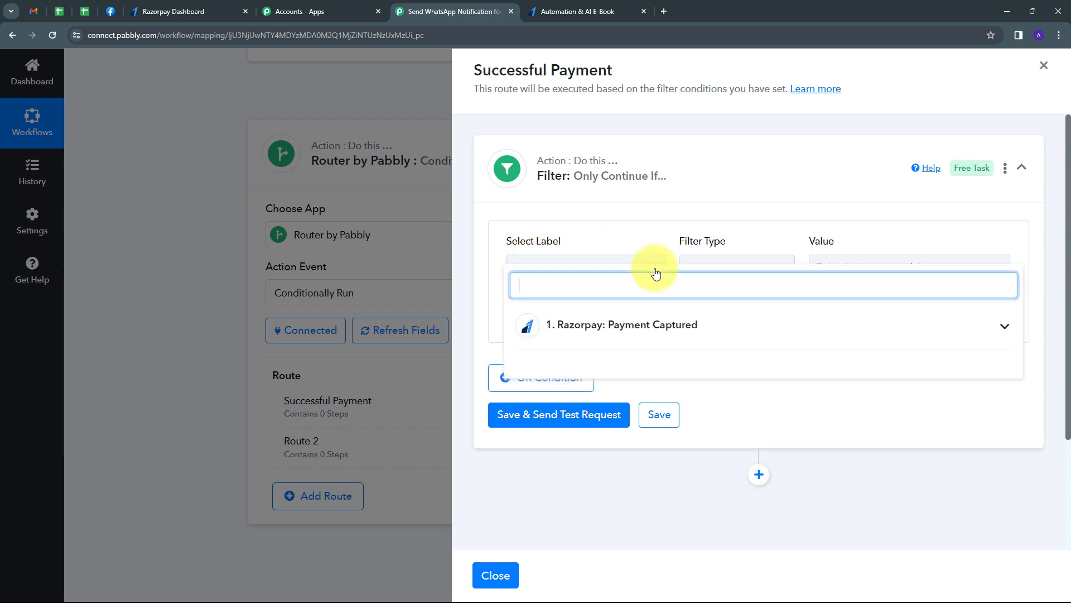
{"action": "left_click", "coordinate": [706, 331]}
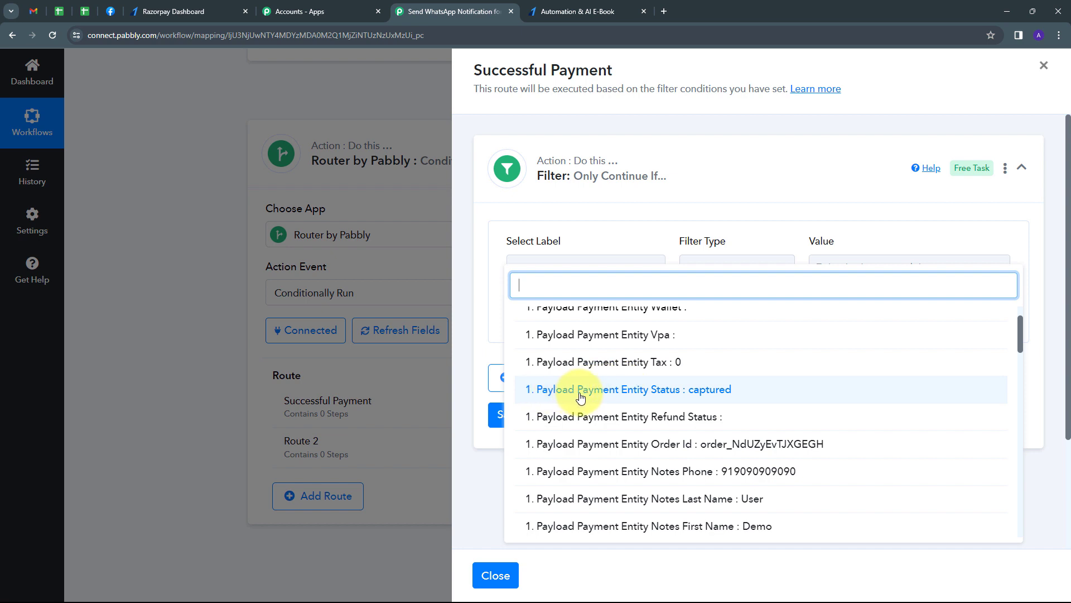
{"action": "left_click", "coordinate": [658, 397]}
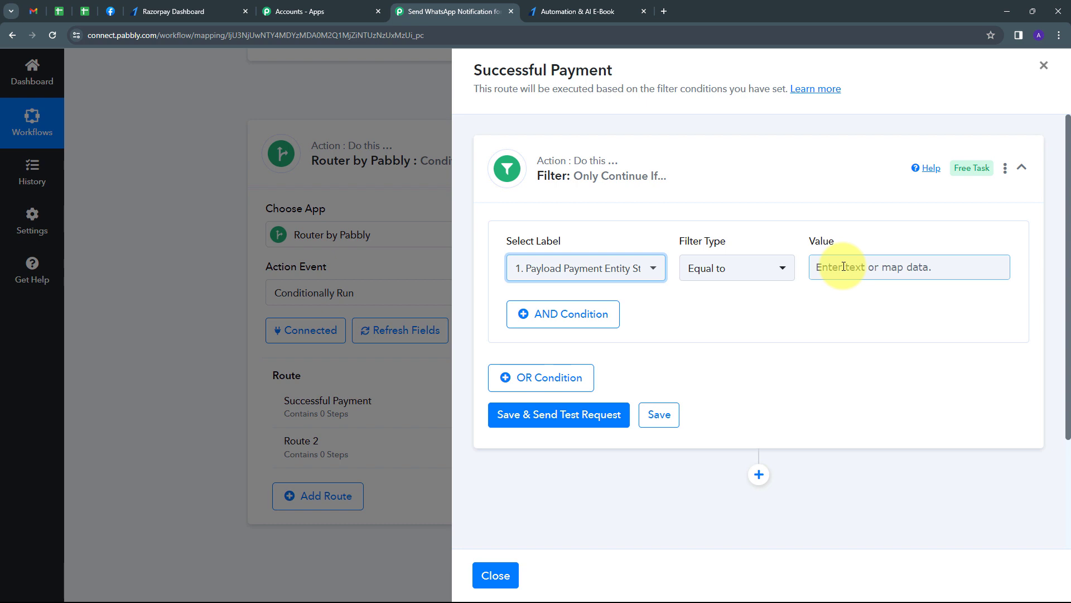
{"action": "left_click", "coordinate": [843, 267]}
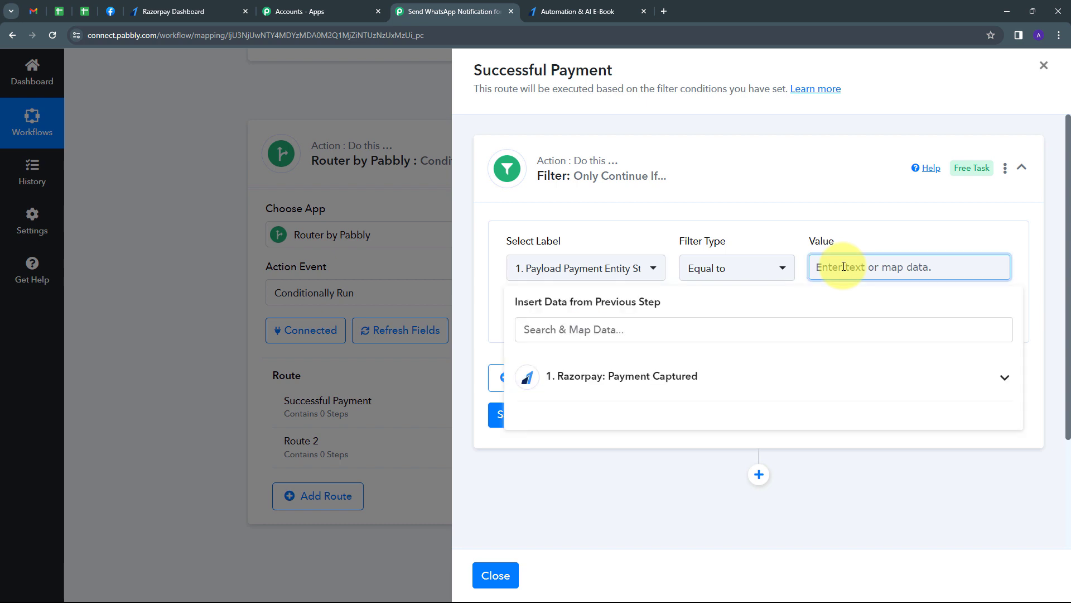
{"action": "type", "text": "captured"}
{"action": "left_click", "coordinate": [794, 248]}
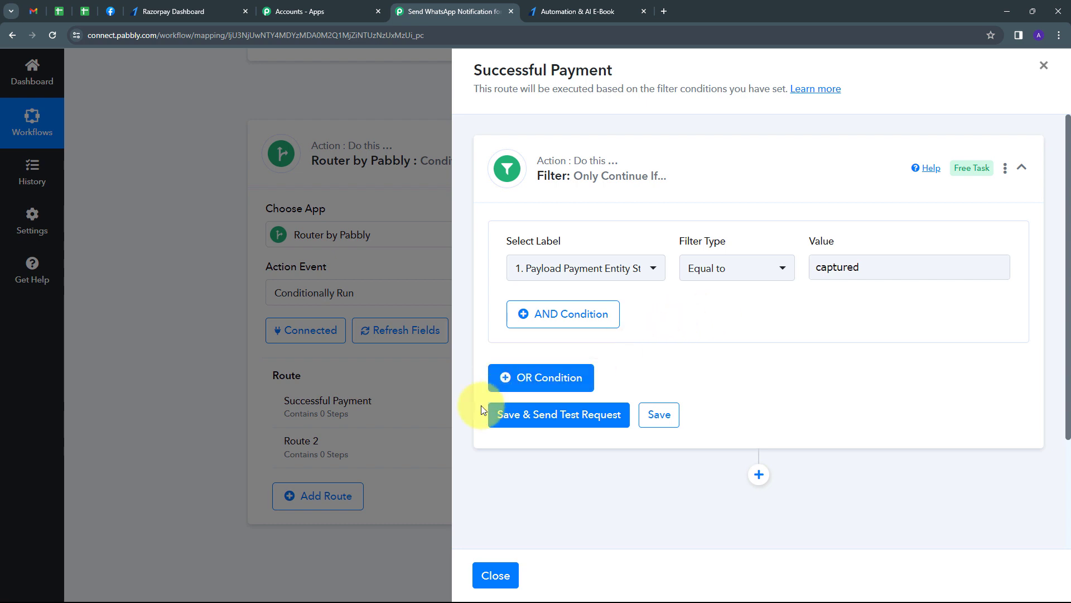
{"action": "left_click", "coordinate": [549, 415]}
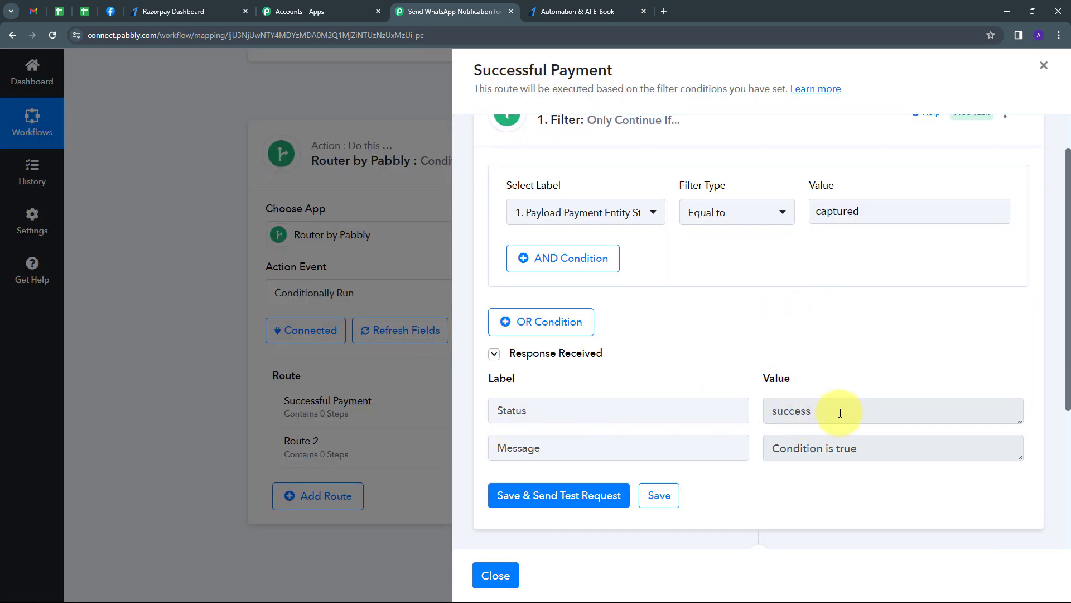
{"action": "left_click_drag", "start_coordinate": [880, 447], "coordinate": [707, 442]}
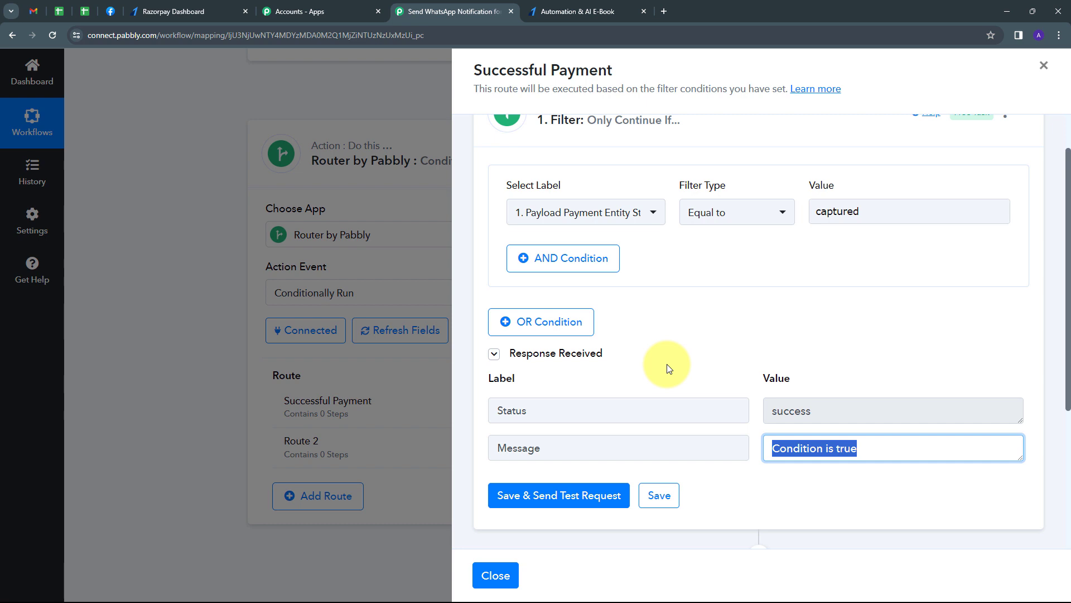
{"action": "scroll", "coordinate": [700, 358], "scroll_direction": "down", "scroll_amount": 3}
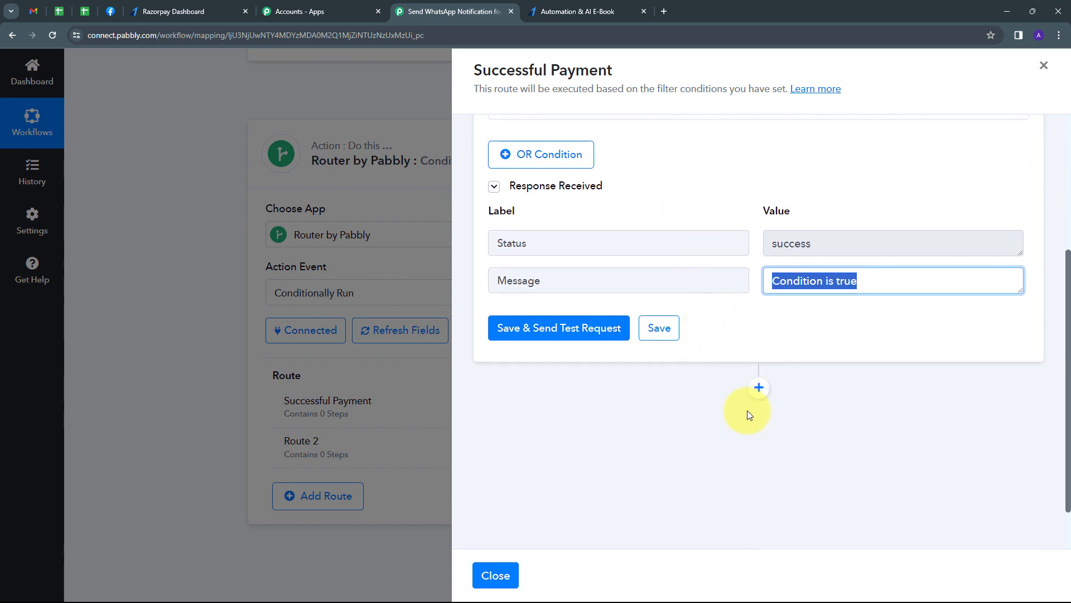
- Add a WhatsApp Cloud API step with the Send Template Message action event and start connecting
{"action": "left_click", "coordinate": [759, 388]}
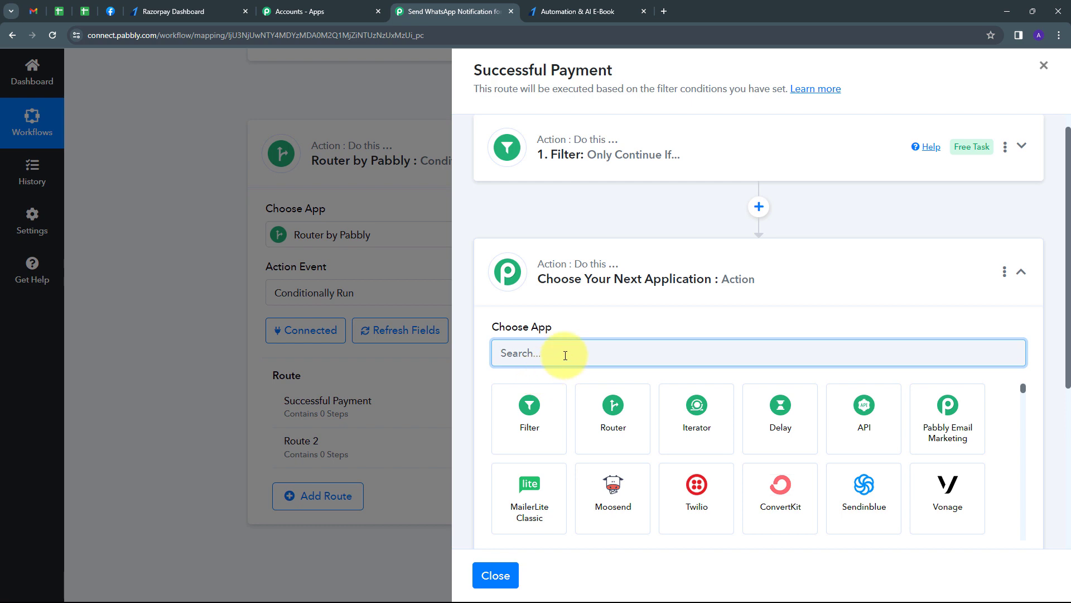
{"action": "type", "text": "whatsapp"}
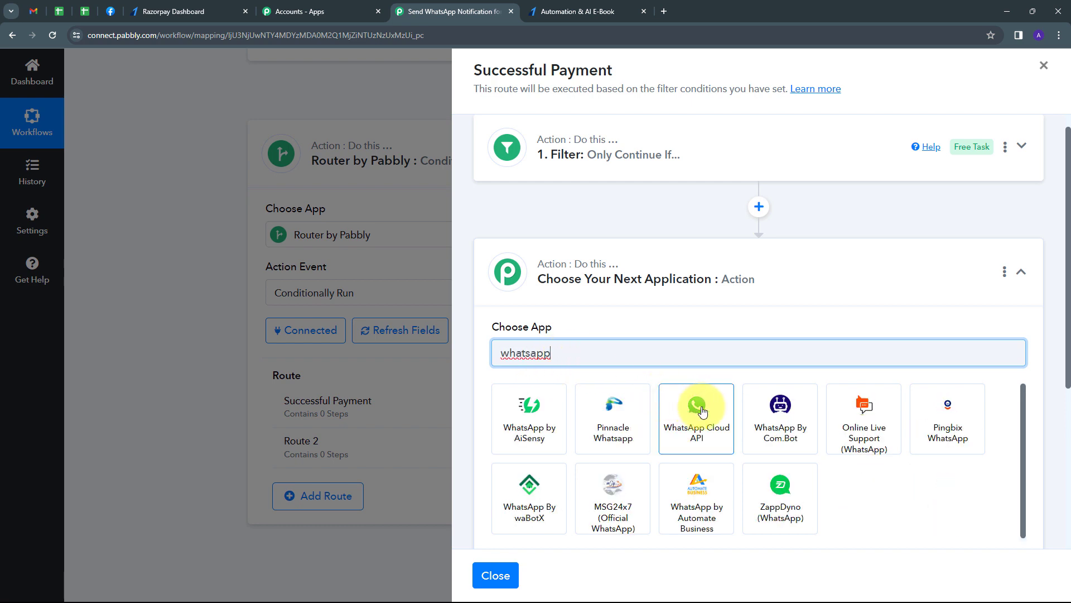
{"action": "left_click", "coordinate": [702, 411]}
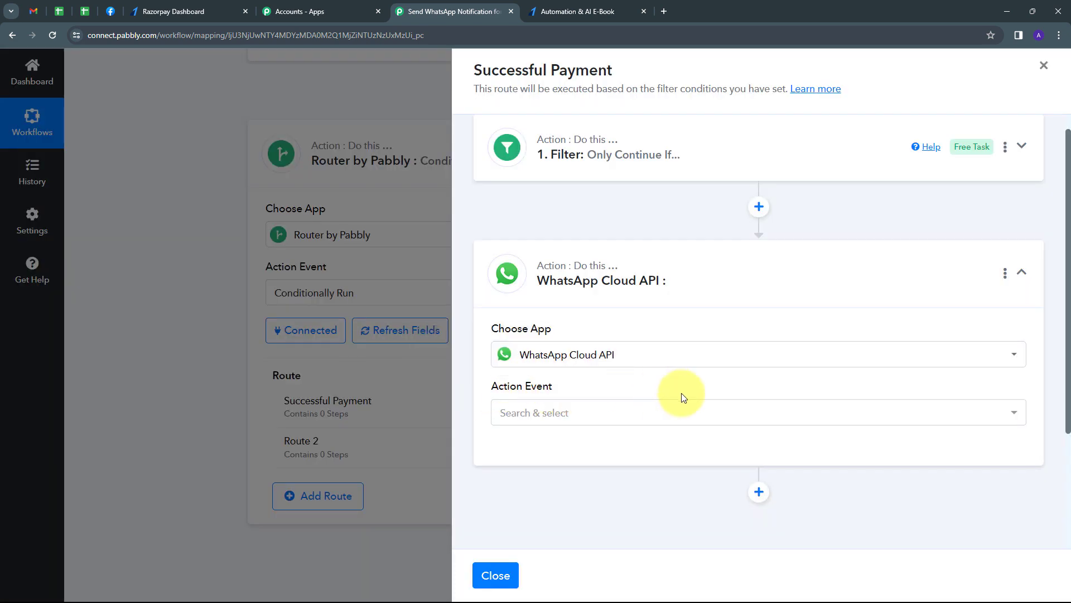
{"action": "left_click", "coordinate": [669, 417]}
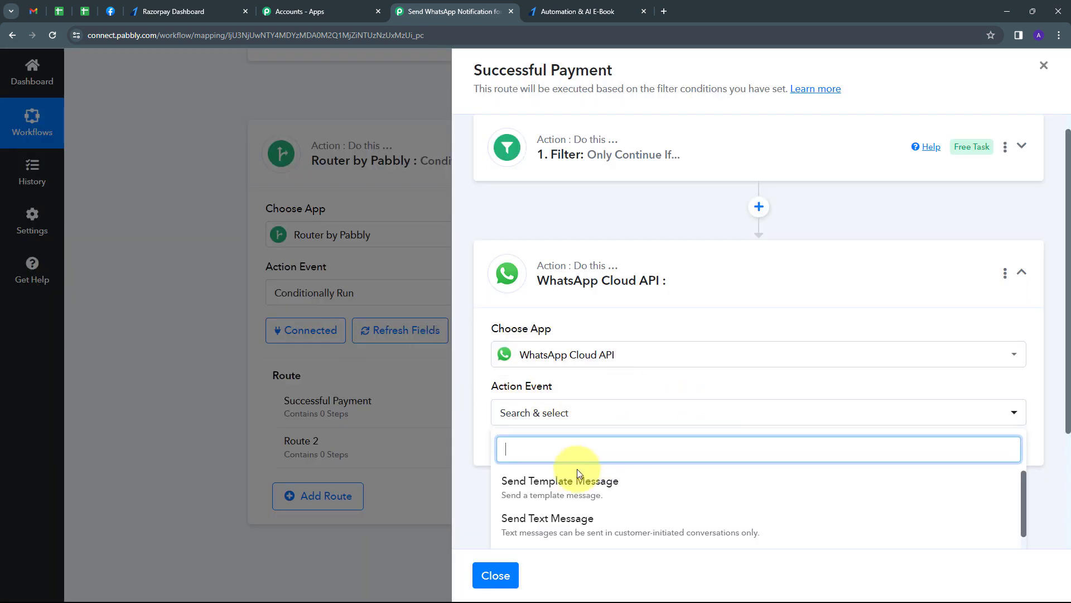
{"action": "left_click", "coordinate": [544, 490]}
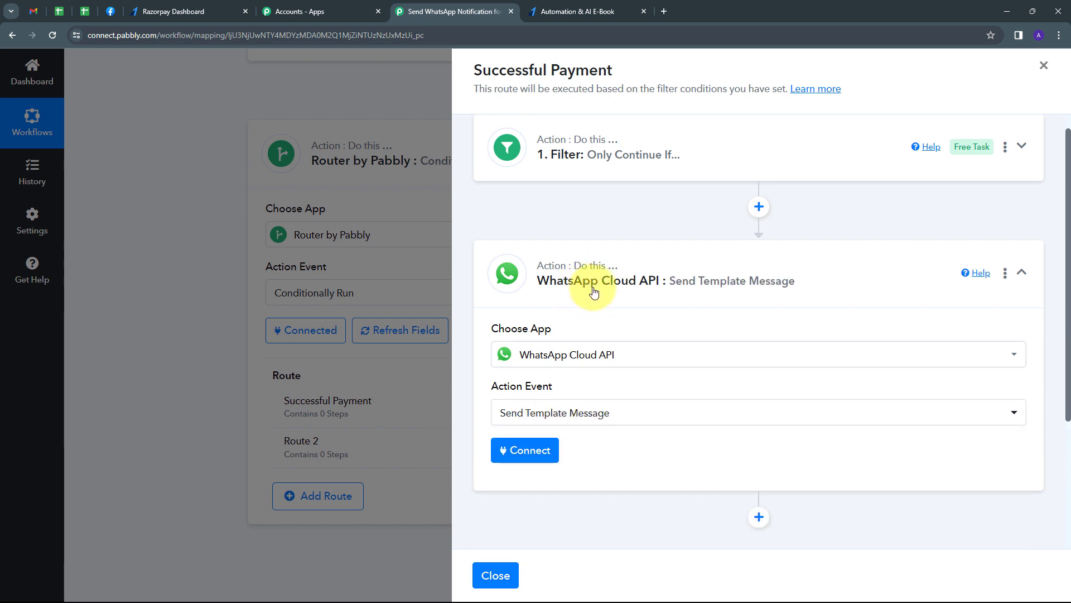
{"action": "left_click", "coordinate": [518, 455]}
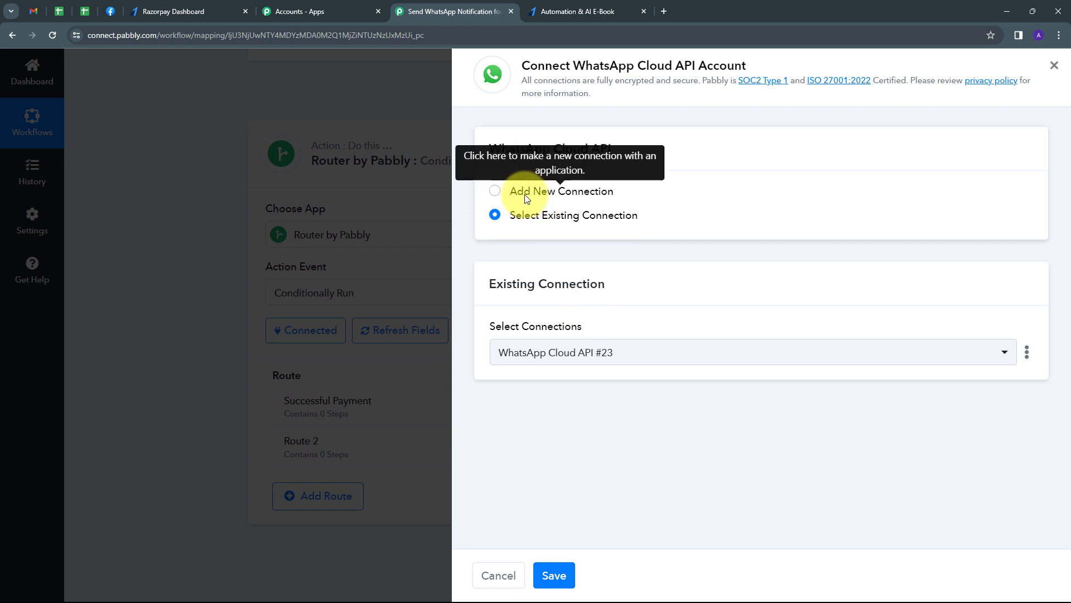
- Choose Add New Connection, creating 'WhatsApp Cloud API #24' with empty token and ID fields
{"action": "left_click", "coordinate": [527, 198]}
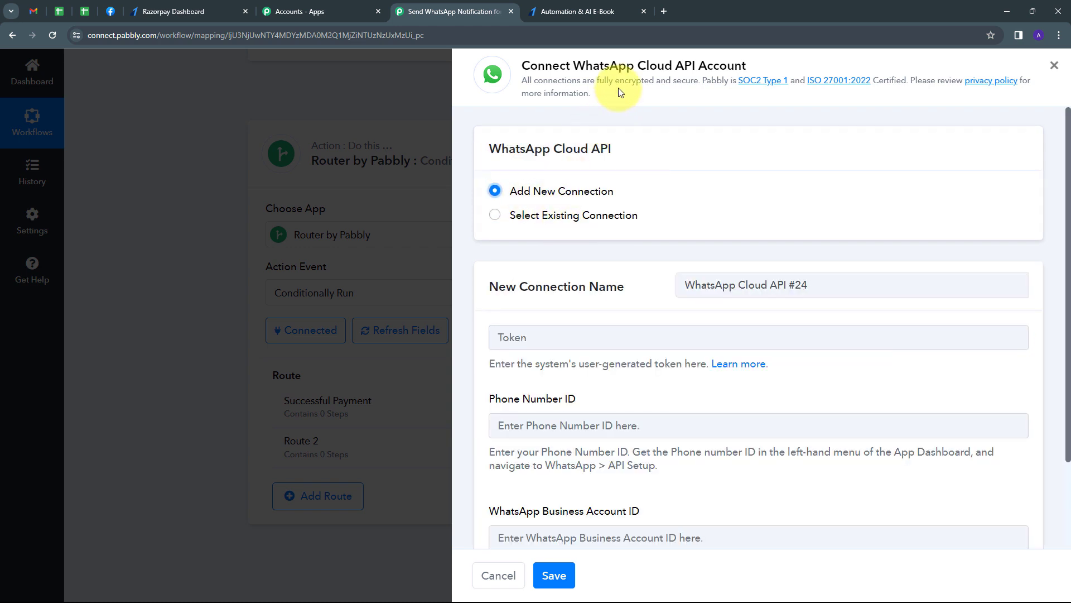
{"action": "scroll", "coordinate": [591, 262], "scroll_direction": "down", "scroll_amount": 1}
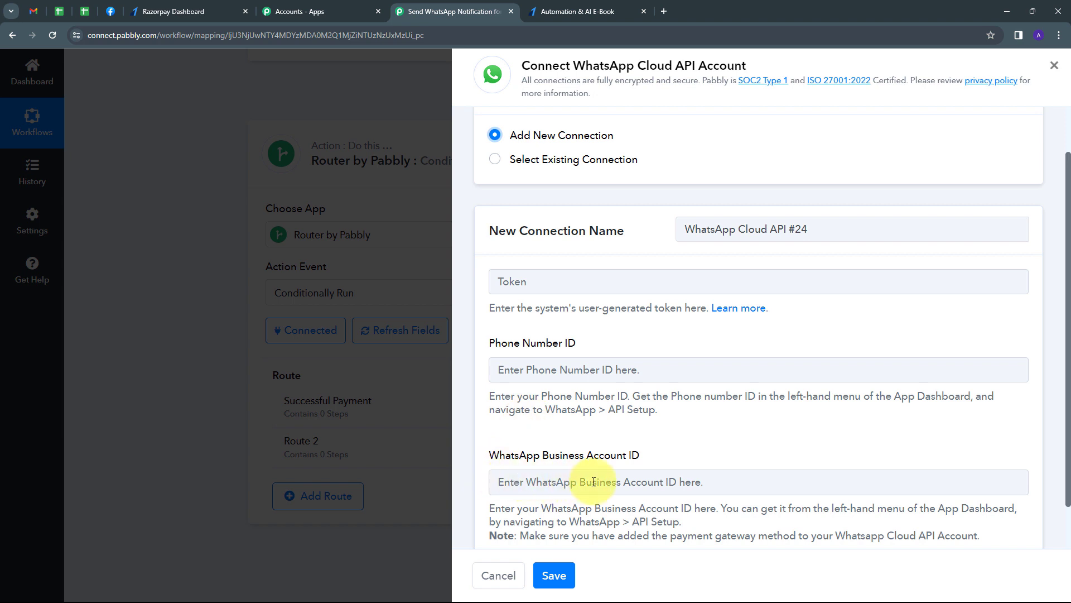
{"action": "scroll", "coordinate": [612, 413], "scroll_direction": "down", "scroll_amount": 1}
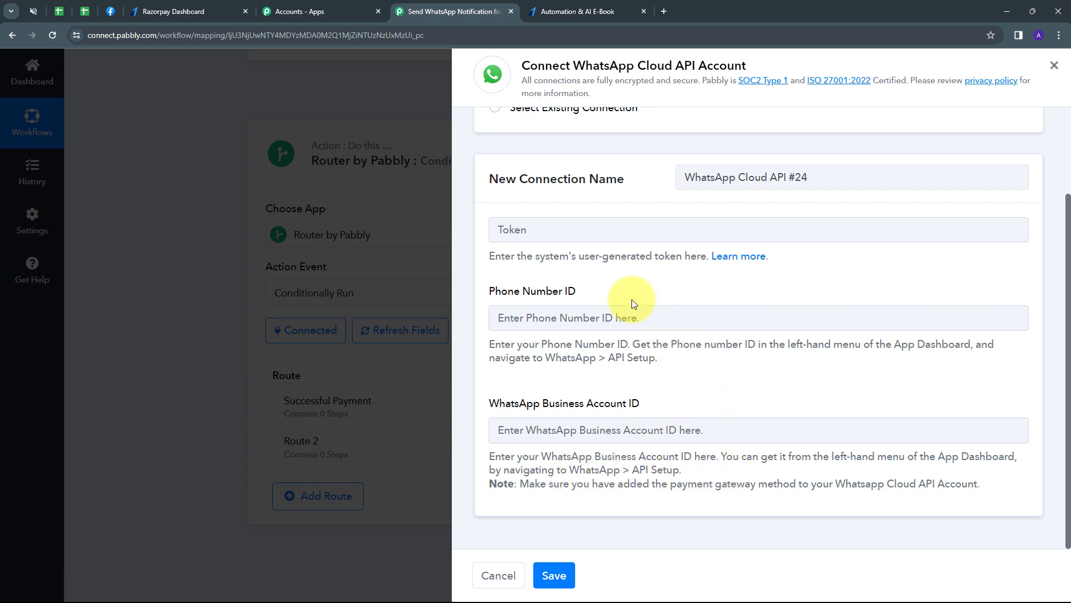
- Read the Pabbly Forum help thread on the token and IDs, then bring up Meta's API Setup page
{"action": "left_click", "coordinate": [739, 257]}
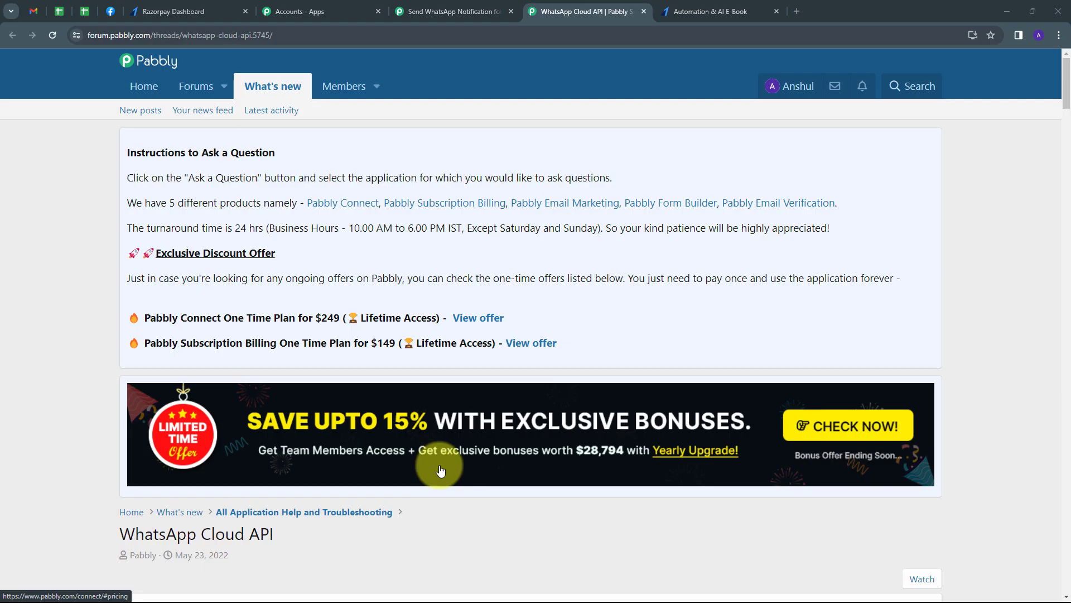
{"action": "scroll", "coordinate": [424, 340], "scroll_direction": "down", "scroll_amount": 2}
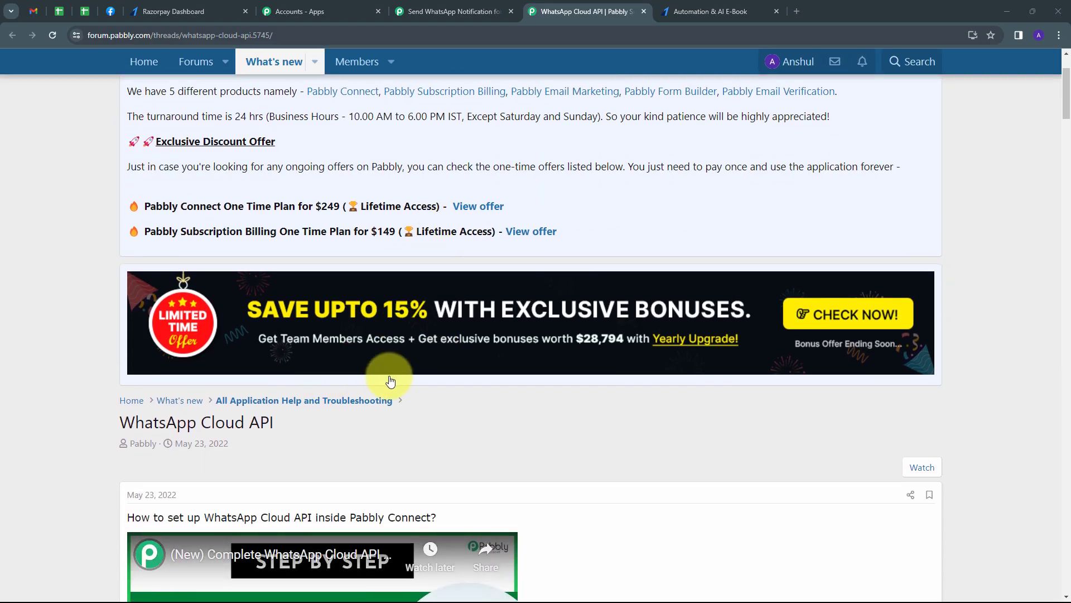
{"action": "scroll", "coordinate": [638, 354], "scroll_direction": "down", "scroll_amount": 4}
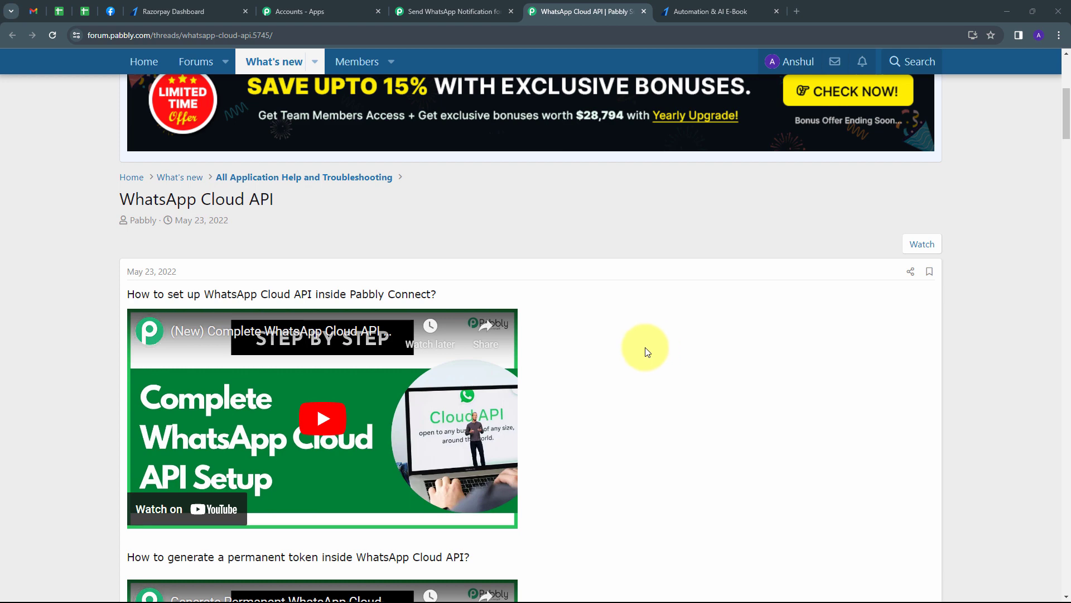
{"action": "left_click", "coordinate": [109, 11]}
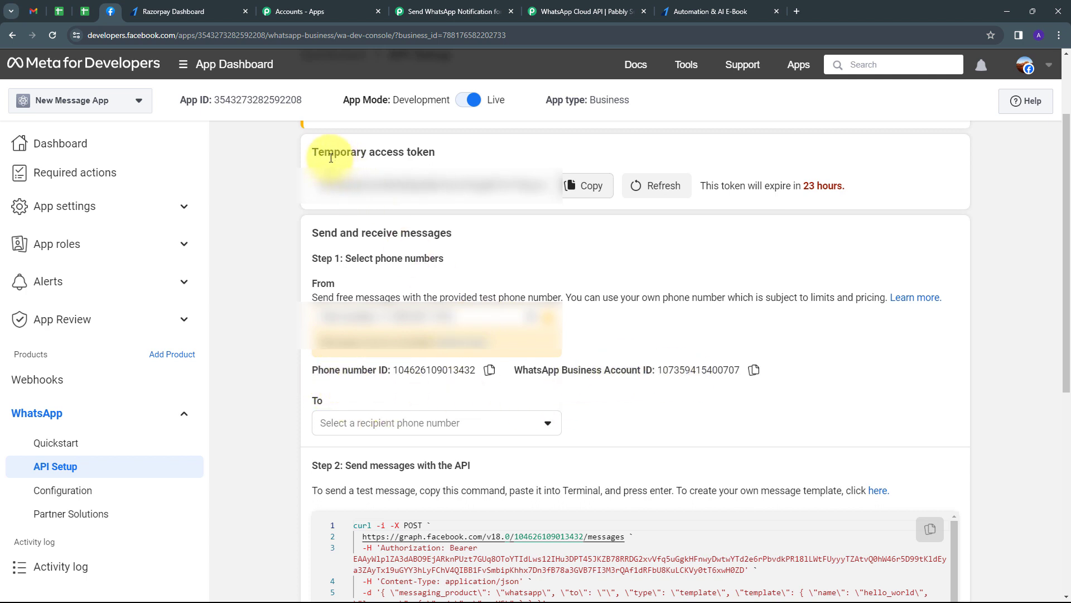
- Refresh Meta's temporary access token and paste it into the connection's Token field
{"action": "left_click", "coordinate": [658, 189]}
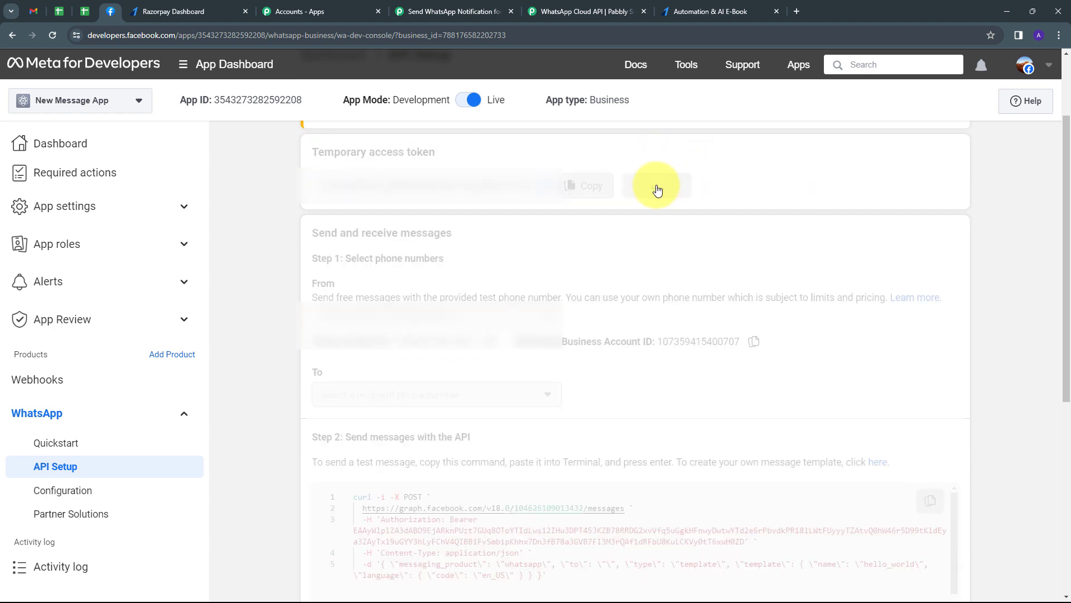
{"action": "left_click", "coordinate": [581, 190]}
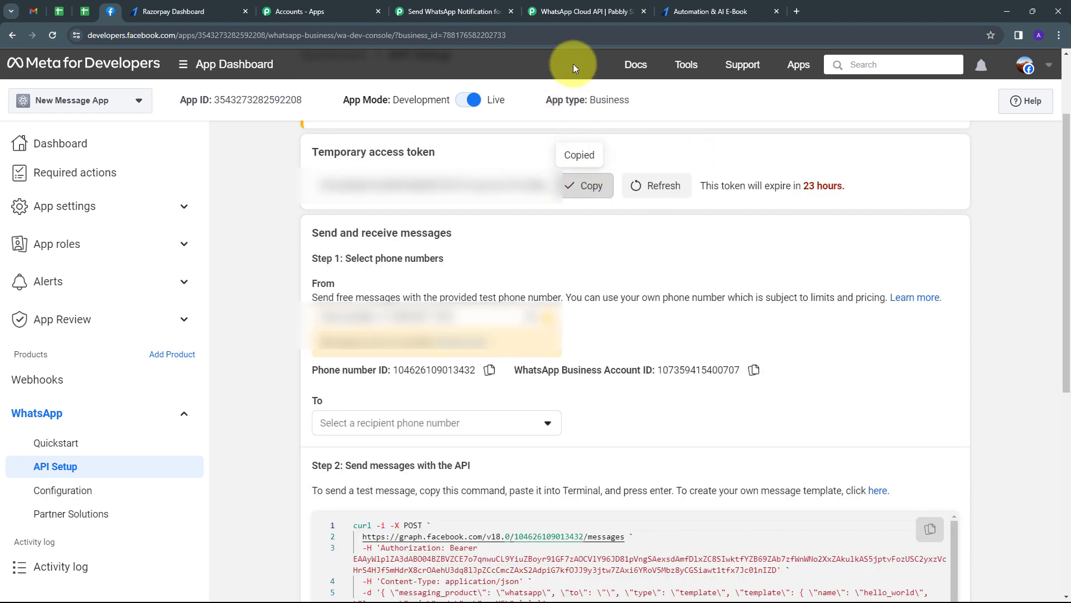
{"action": "left_click", "coordinate": [491, 8]}
{"action": "left_click", "coordinate": [617, 231]}
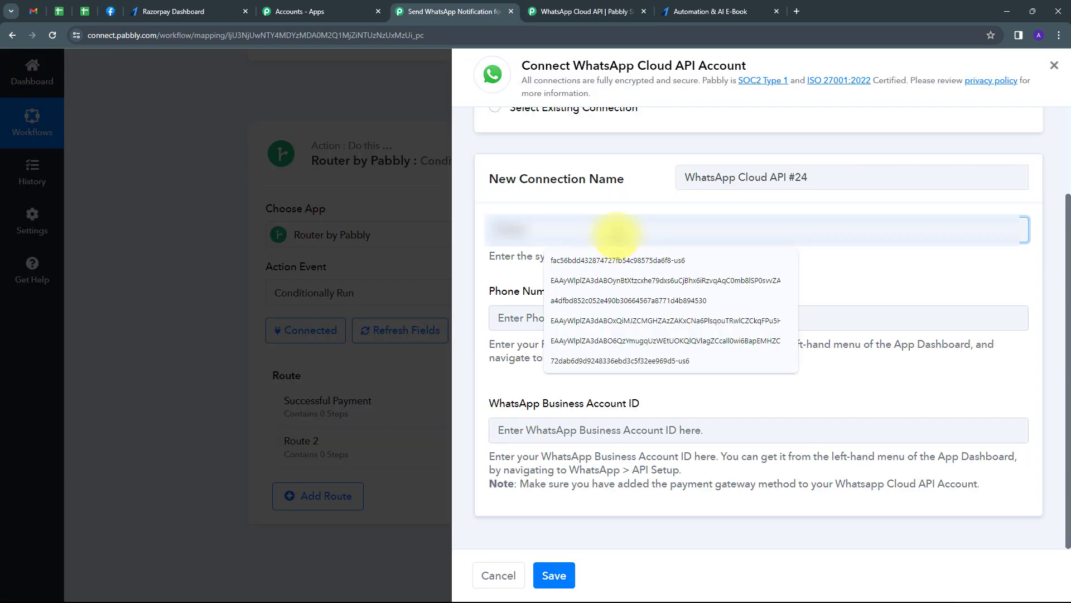
{"action": "key", "text": "ctrl+v"}
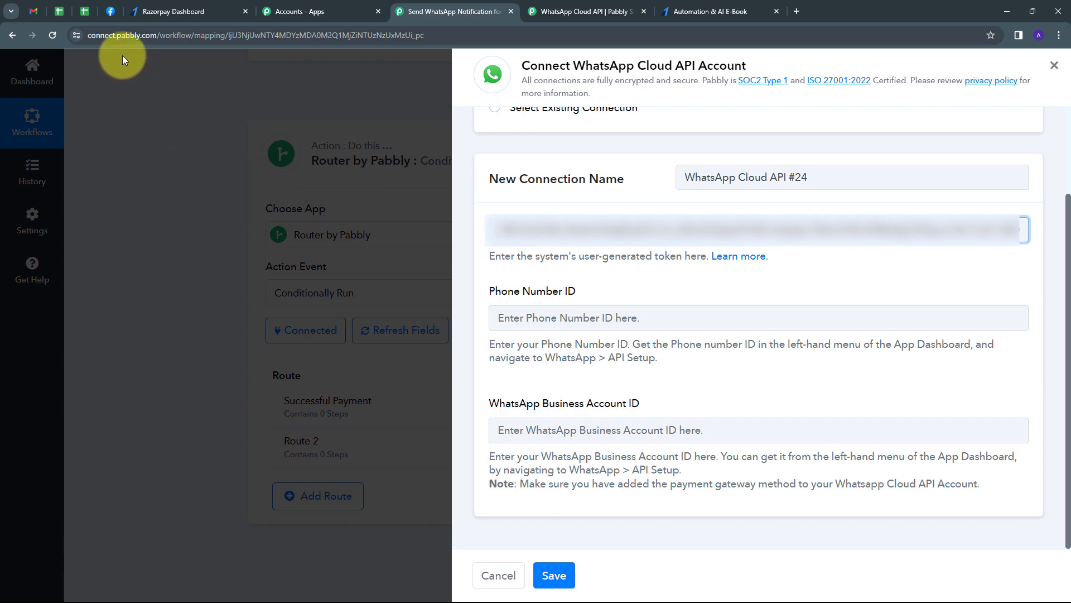
- Copy the phone number ID from Meta into the Phone Number ID field
{"action": "left_click", "coordinate": [110, 11]}
{"action": "left_click", "coordinate": [490, 369]}
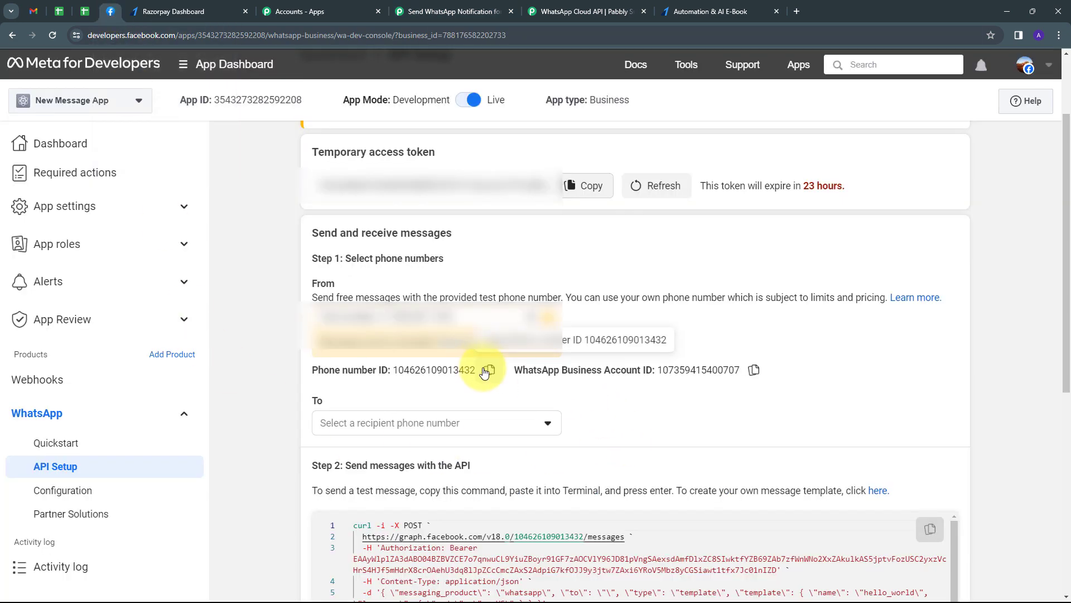
{"action": "left_click", "coordinate": [486, 370]}
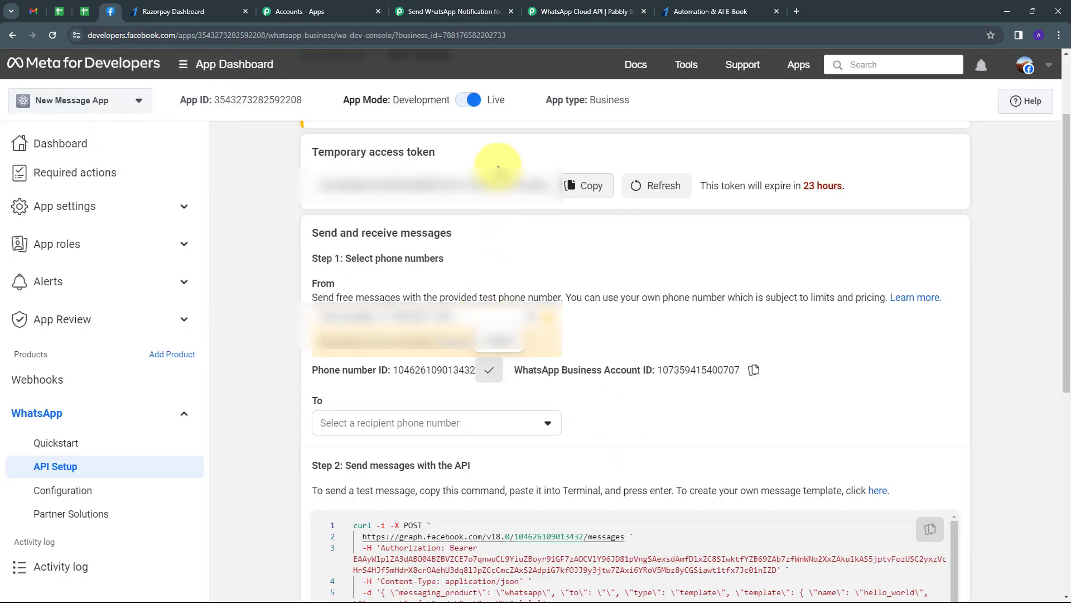
{"action": "left_click", "coordinate": [463, 12]}
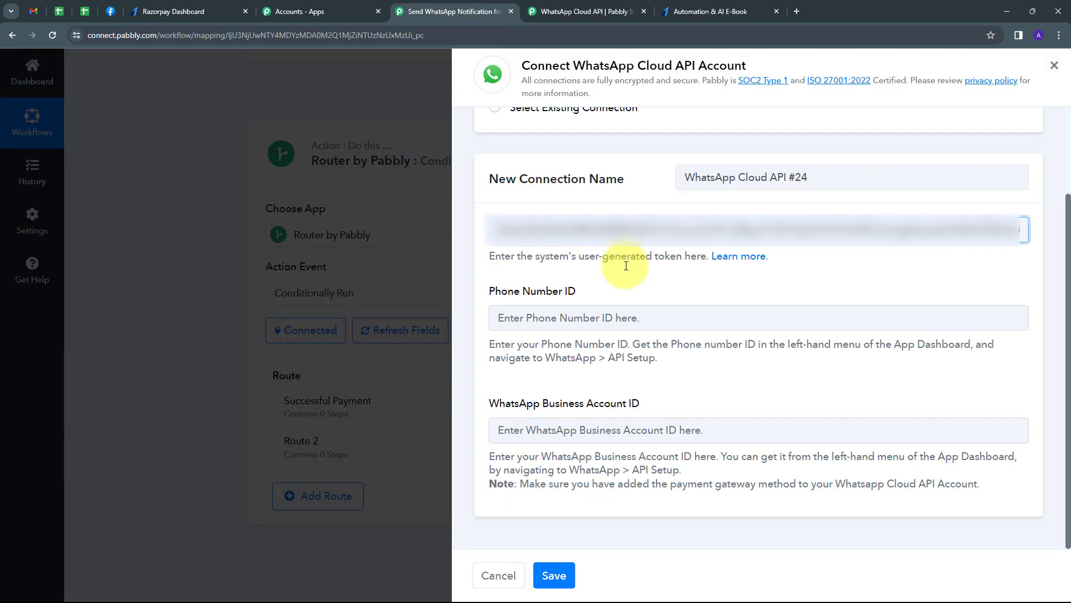
{"action": "left_click", "coordinate": [593, 319]}
{"action": "key", "text": "ctrl+v"}
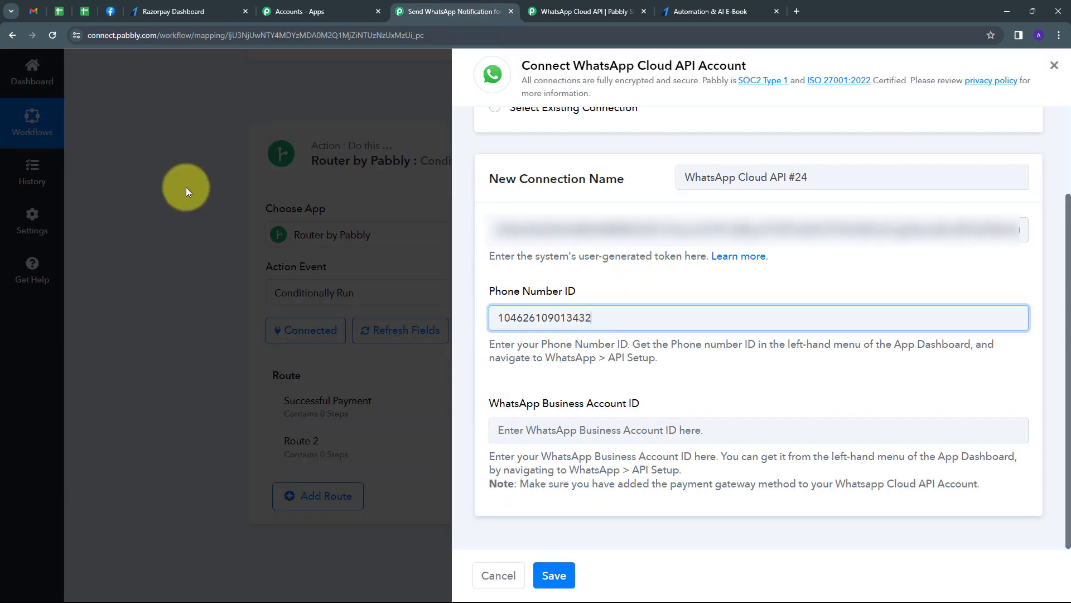
- Paste the WhatsApp Business Account ID into the connection and save it
{"action": "left_click", "coordinate": [111, 11]}
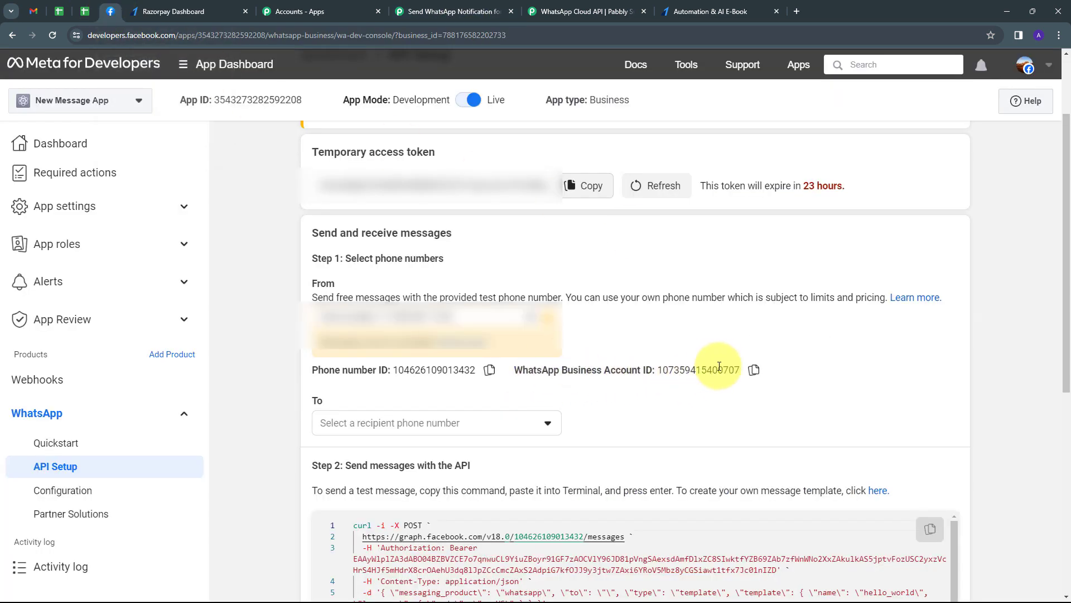
{"action": "left_click", "coordinate": [753, 370]}
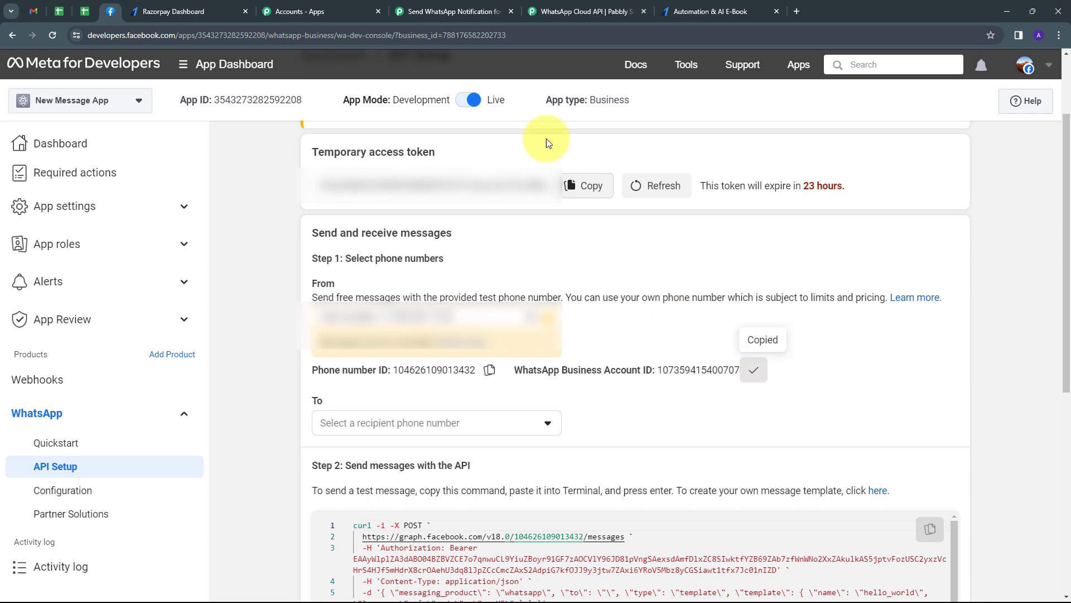
{"action": "left_click", "coordinate": [466, 11]}
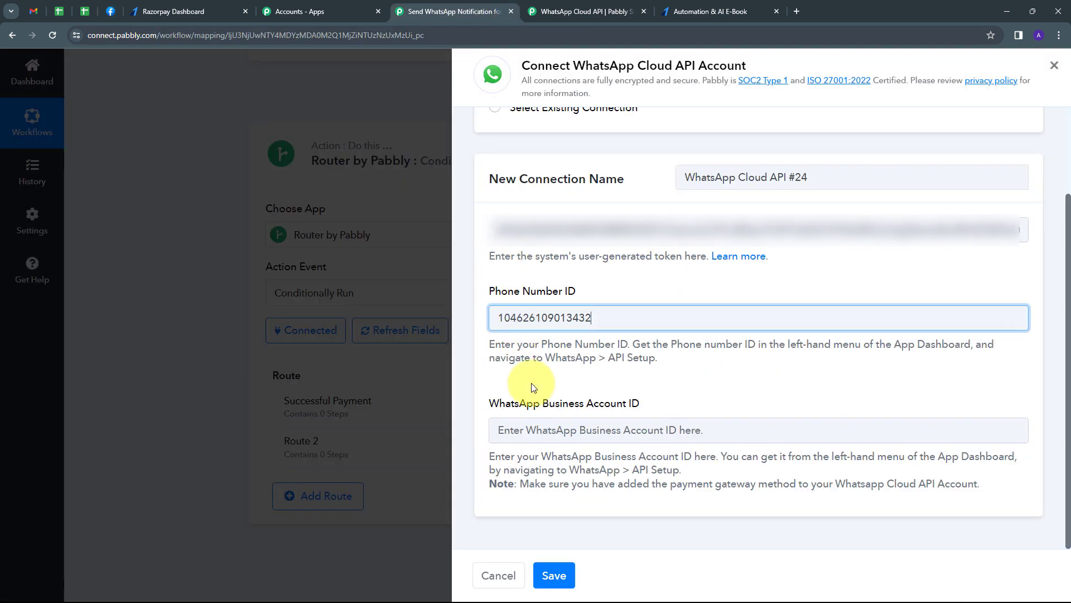
{"action": "left_click", "coordinate": [535, 430]}
{"action": "key", "text": "ctrl+v"}
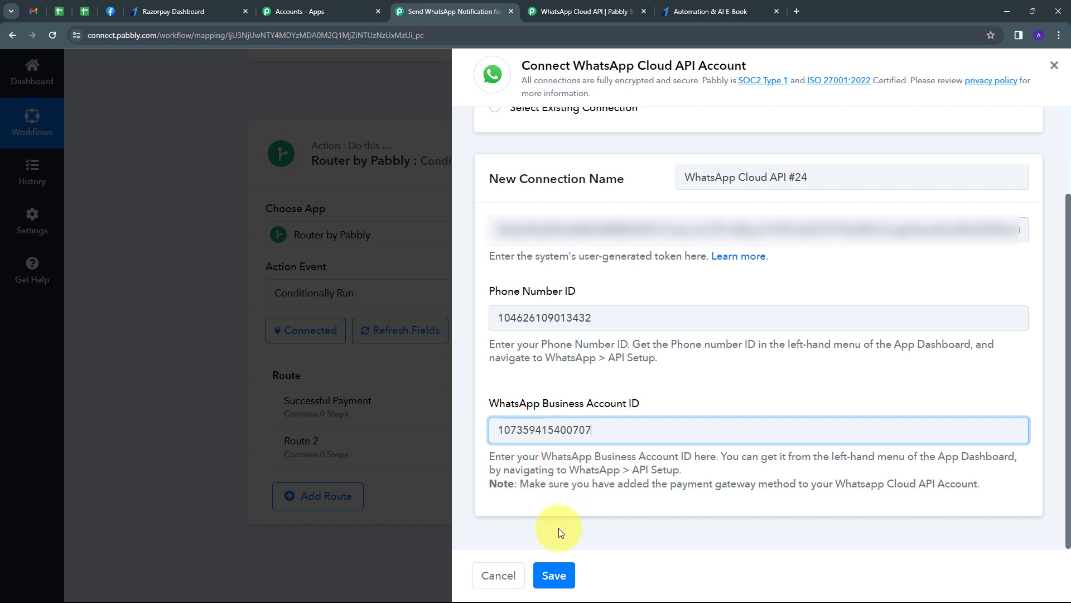
{"action": "left_click", "coordinate": [555, 576]}
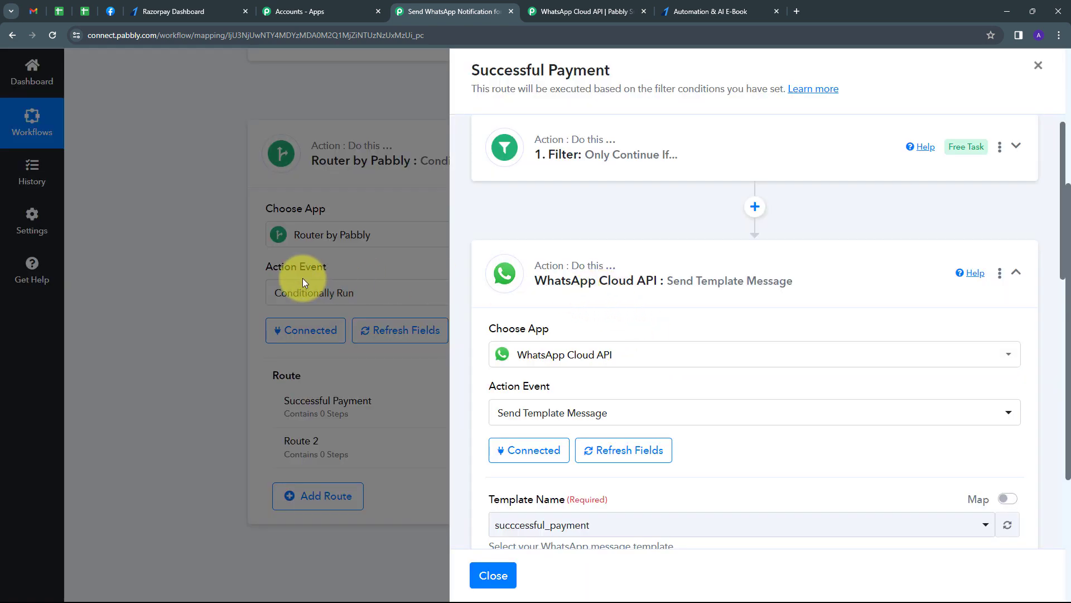
- Review the template step's fields (succcessful_payment, language en) and bring up Meta's API Setup page
{"action": "scroll", "coordinate": [772, 306], "scroll_direction": "down", "scroll_amount": 2}
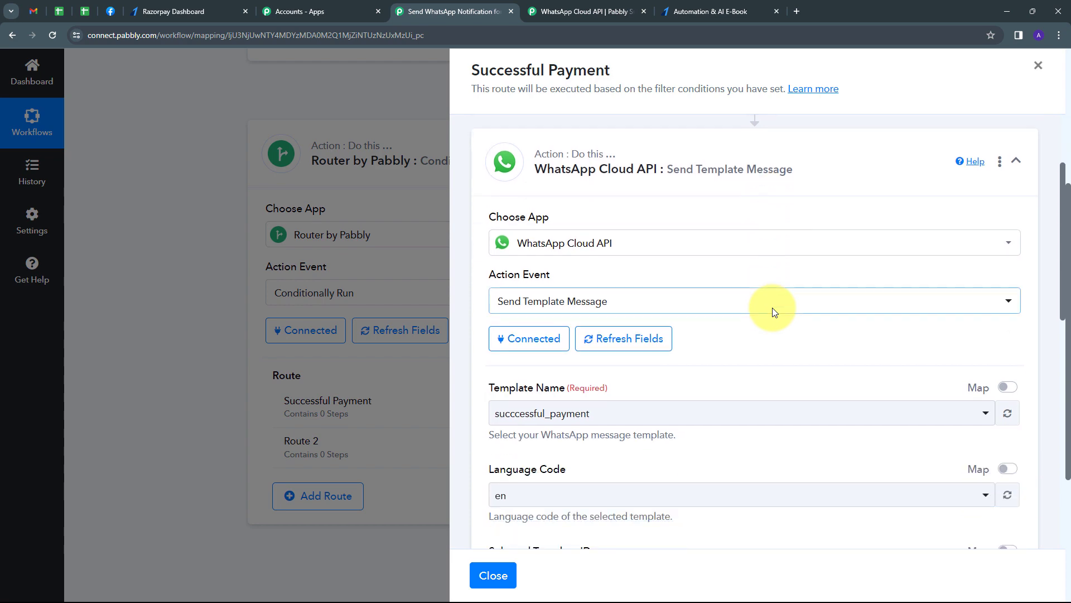
{"action": "scroll", "coordinate": [618, 341], "scroll_direction": "down", "scroll_amount": 2}
{"action": "scroll", "coordinate": [618, 342], "scroll_direction": "down", "scroll_amount": 4}
{"action": "scroll", "coordinate": [654, 354], "scroll_direction": "up", "scroll_amount": 4}
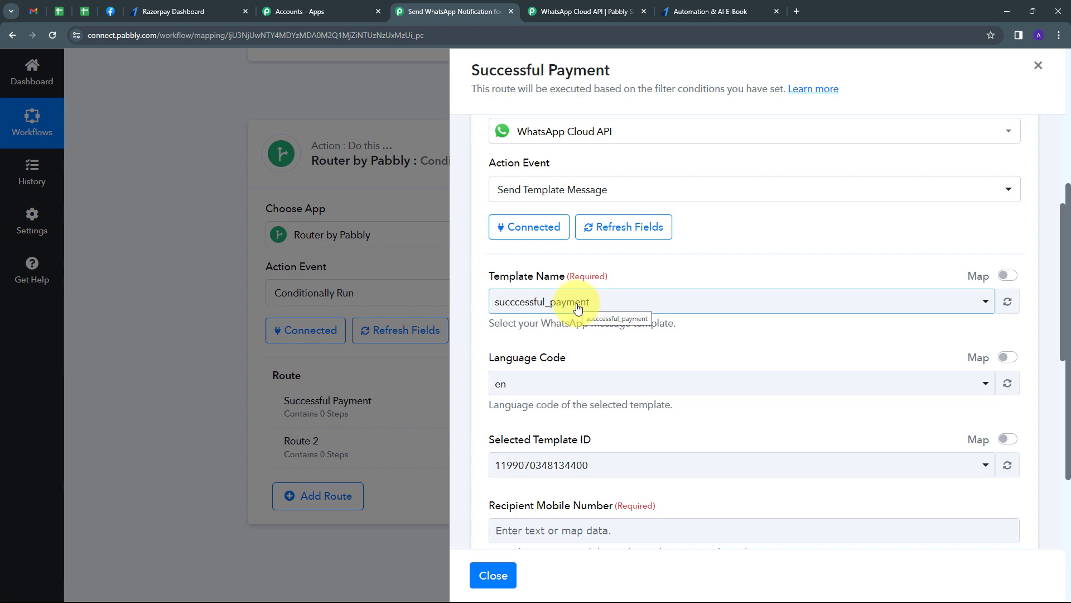
{"action": "left_click", "coordinate": [110, 12]}
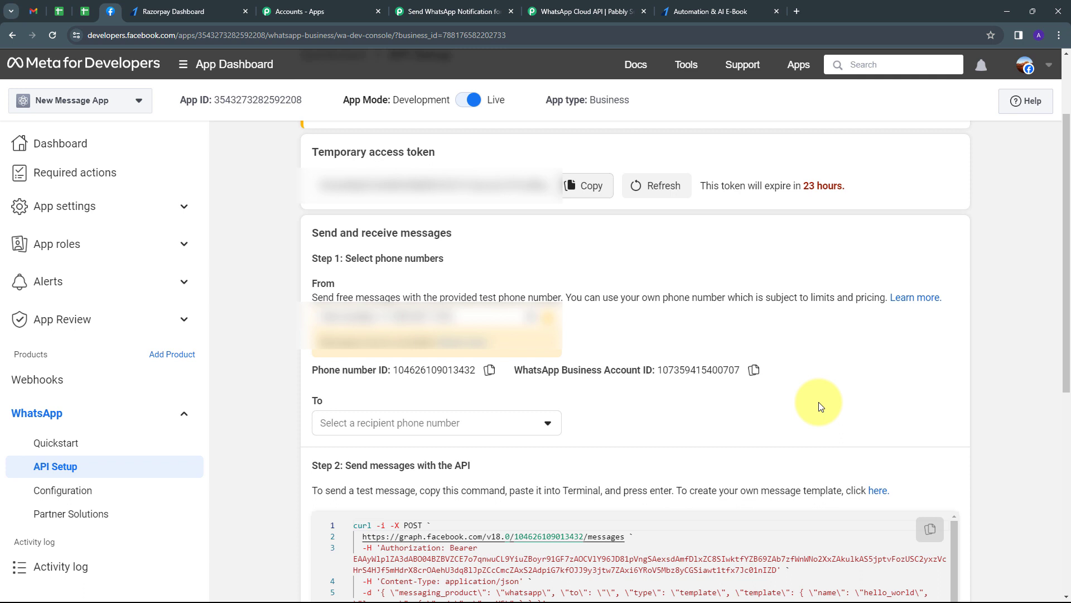
- Review the succcessful_payment template's Hello {{1}} body in WhatsApp Manager's message templates
{"action": "left_click", "coordinate": [875, 497]}
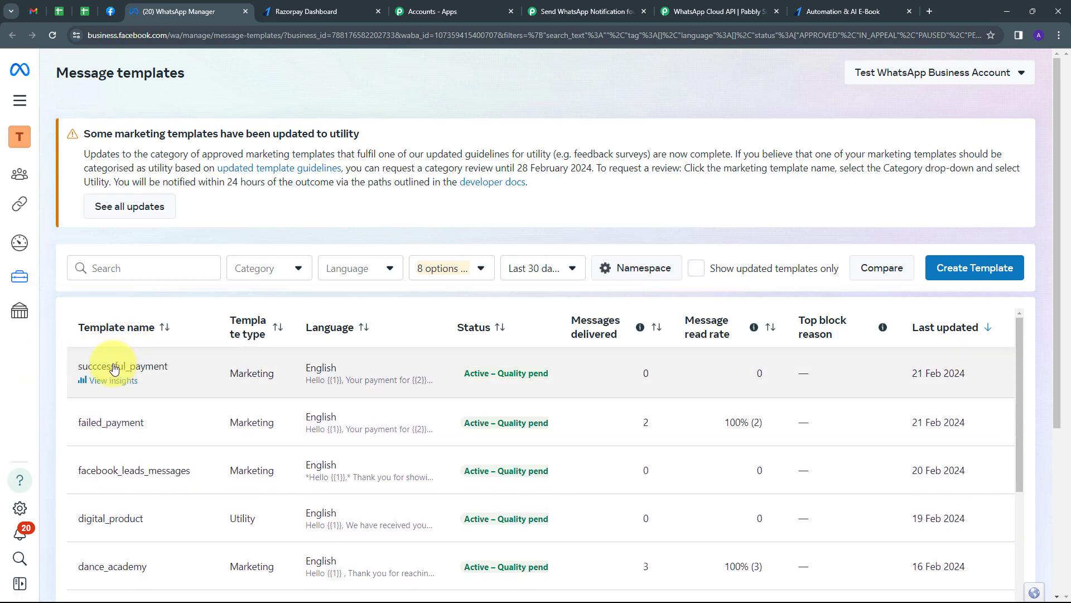
{"action": "left_click", "coordinate": [114, 366]}
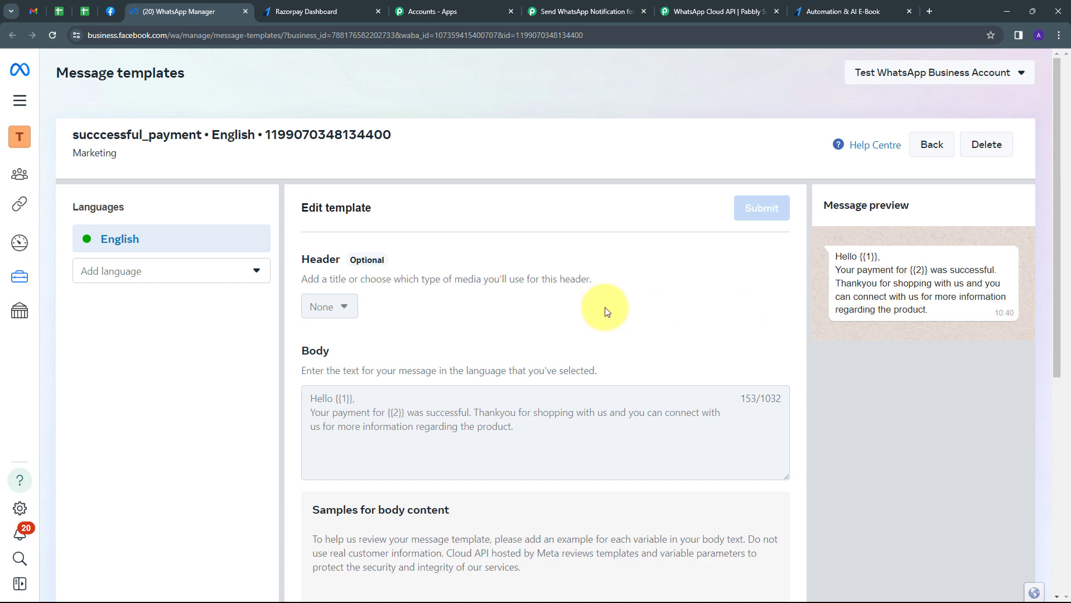
{"action": "left_click", "coordinate": [562, 16]}
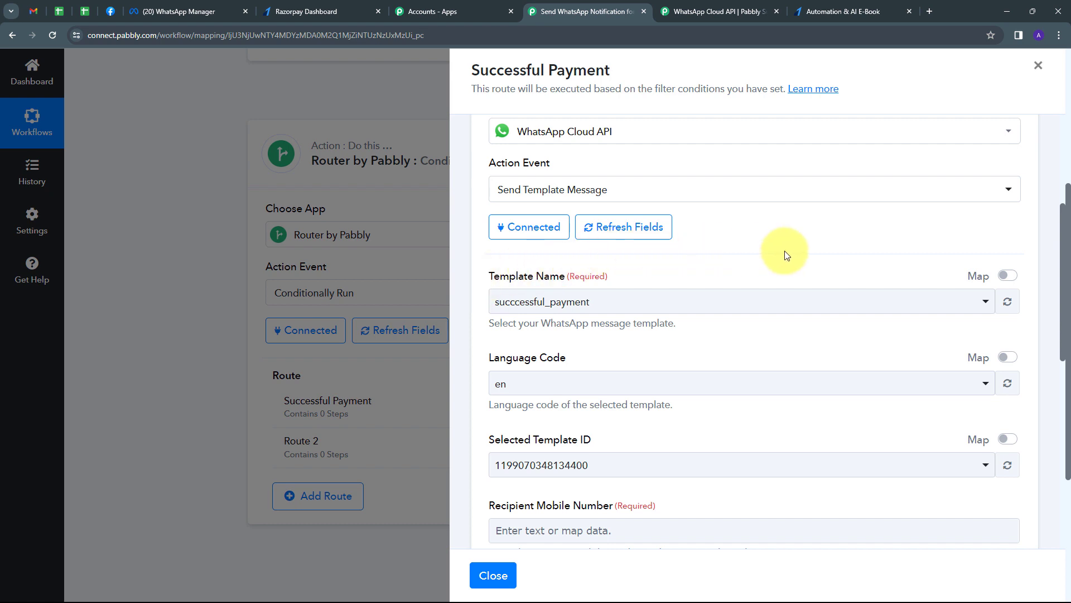
- Select the succcessful_payment template and scroll down to the empty Recipient Mobile Number field
{"action": "left_click", "coordinate": [815, 301]}
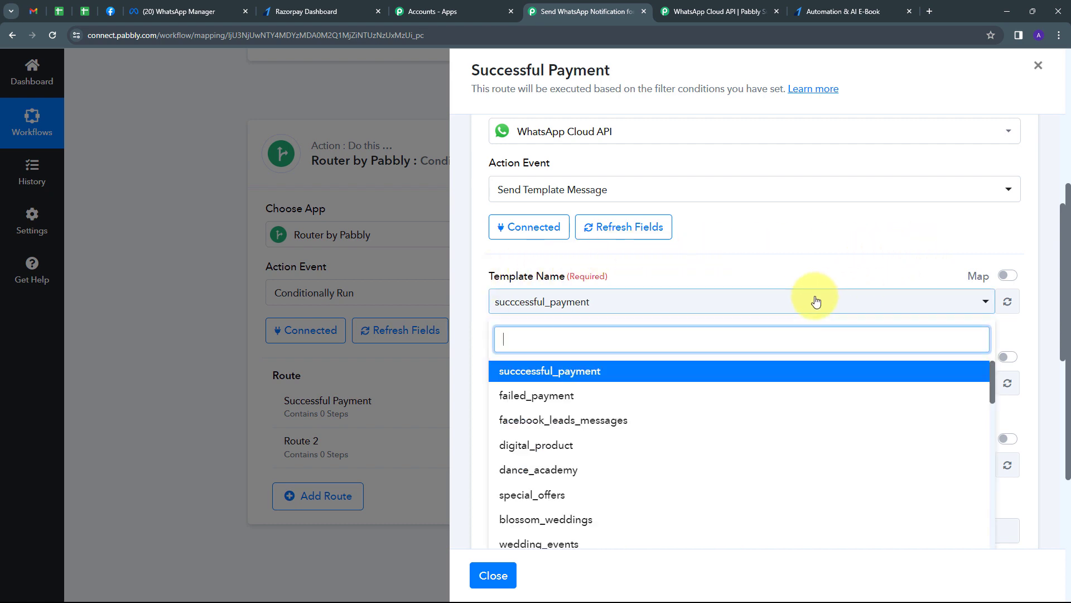
{"action": "scroll", "coordinate": [612, 401], "scroll_direction": "down", "scroll_amount": 2}
{"action": "scroll", "coordinate": [627, 459], "scroll_direction": "up", "scroll_amount": 2}
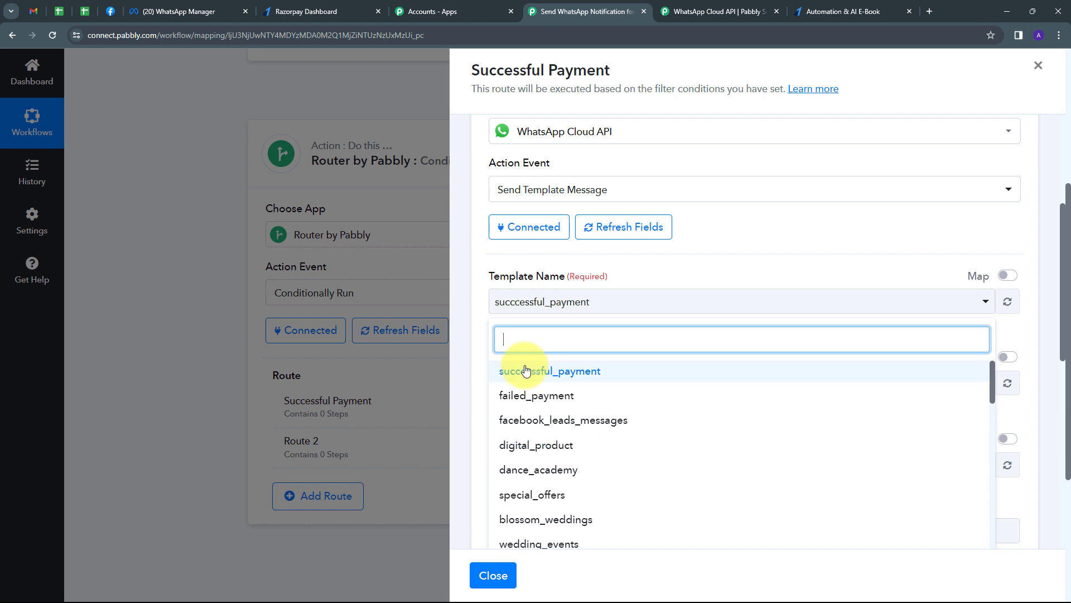
{"action": "left_click", "coordinate": [556, 373]}
{"action": "scroll", "coordinate": [536, 321], "scroll_direction": "down", "scroll_amount": 1}
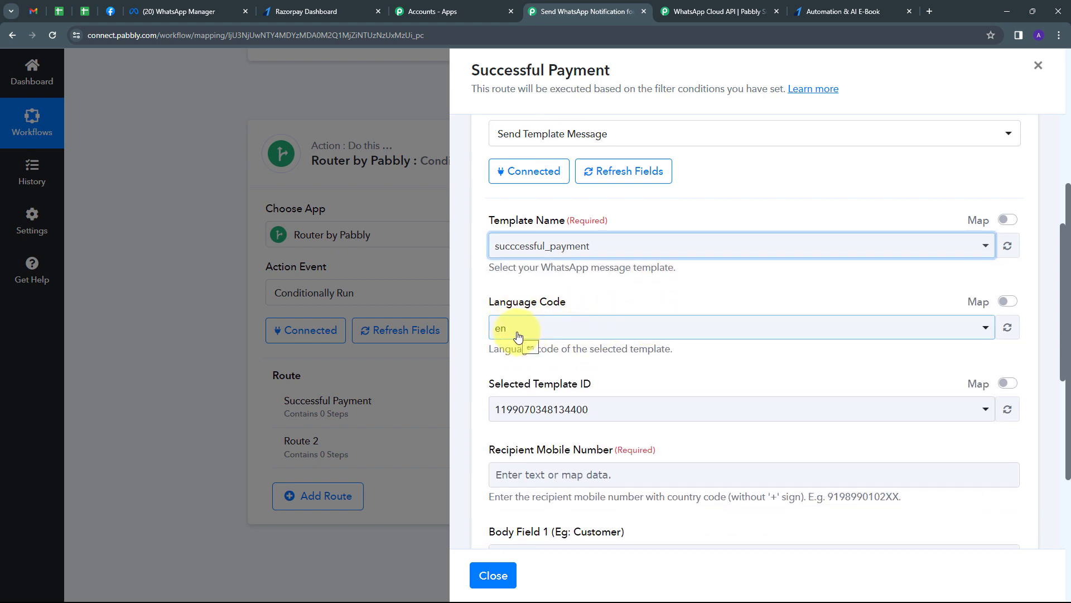
{"action": "scroll", "coordinate": [518, 335], "scroll_direction": "down", "scroll_amount": 1}
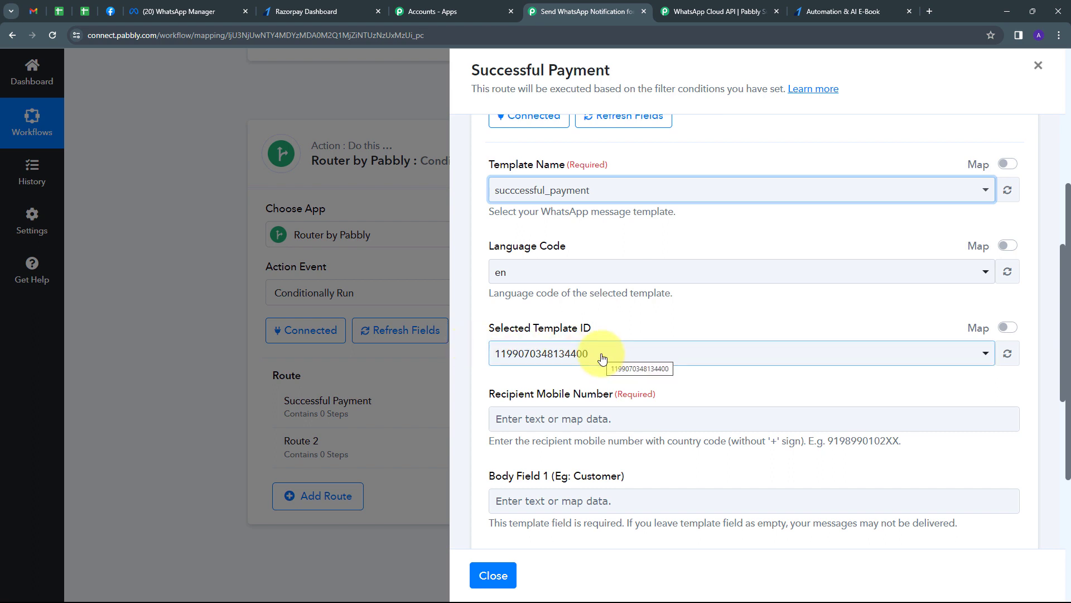
{"action": "scroll", "coordinate": [641, 337], "scroll_direction": "down", "scroll_amount": 3}
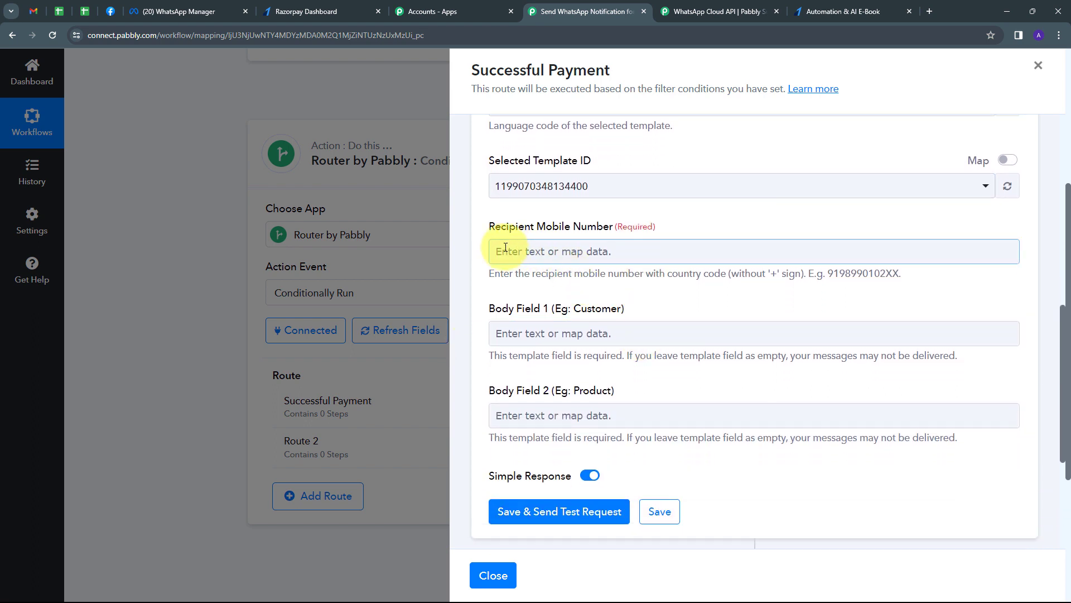
- Map Recipient Mobile Number to the Razorpay Payload Payment Entity Notes Phone field
{"action": "scroll", "coordinate": [511, 333], "scroll_direction": "down", "scroll_amount": 1}
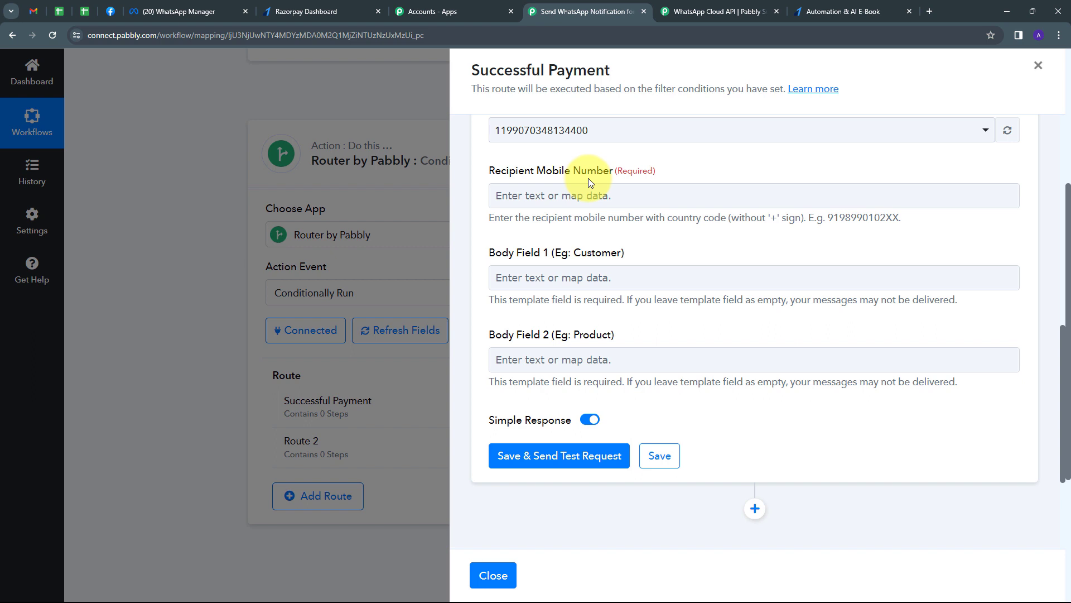
{"action": "left_click", "coordinate": [555, 196]}
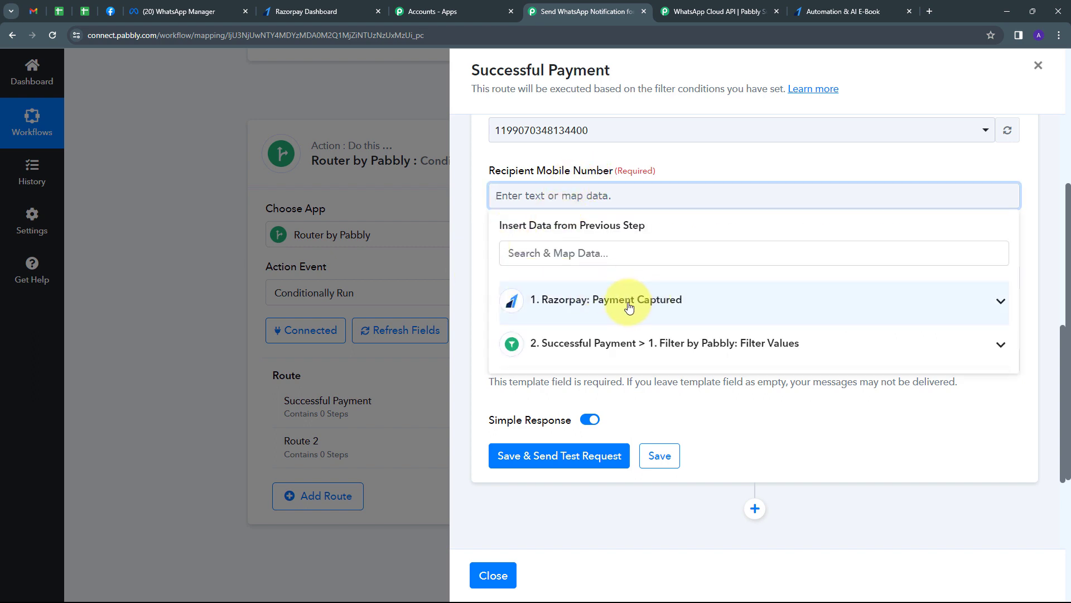
{"action": "left_click", "coordinate": [629, 306]}
{"action": "left_click", "coordinate": [595, 252]}
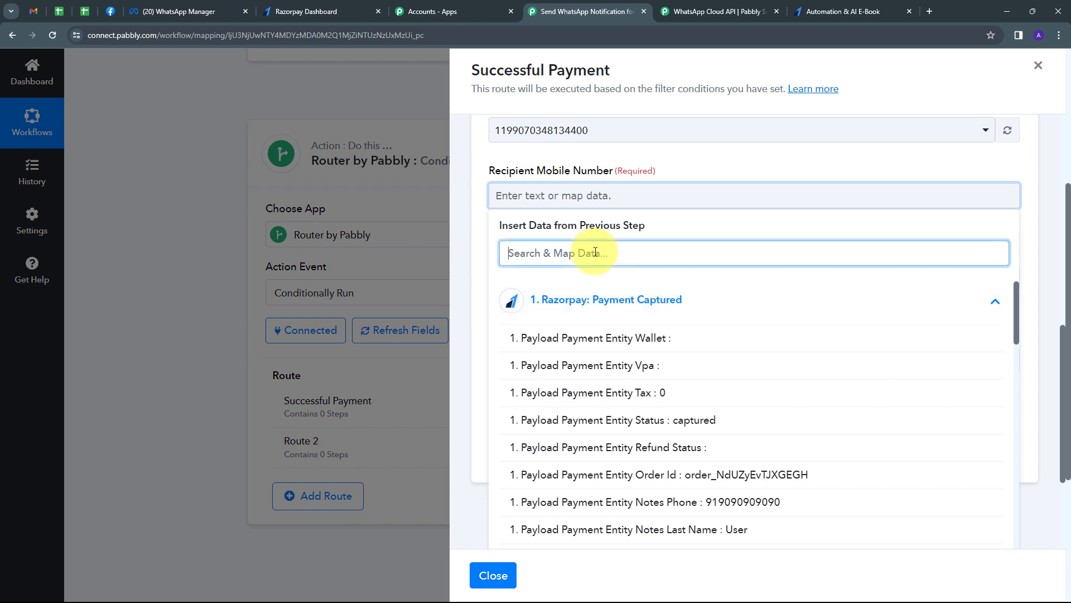
{"action": "type", "text": "pho"}
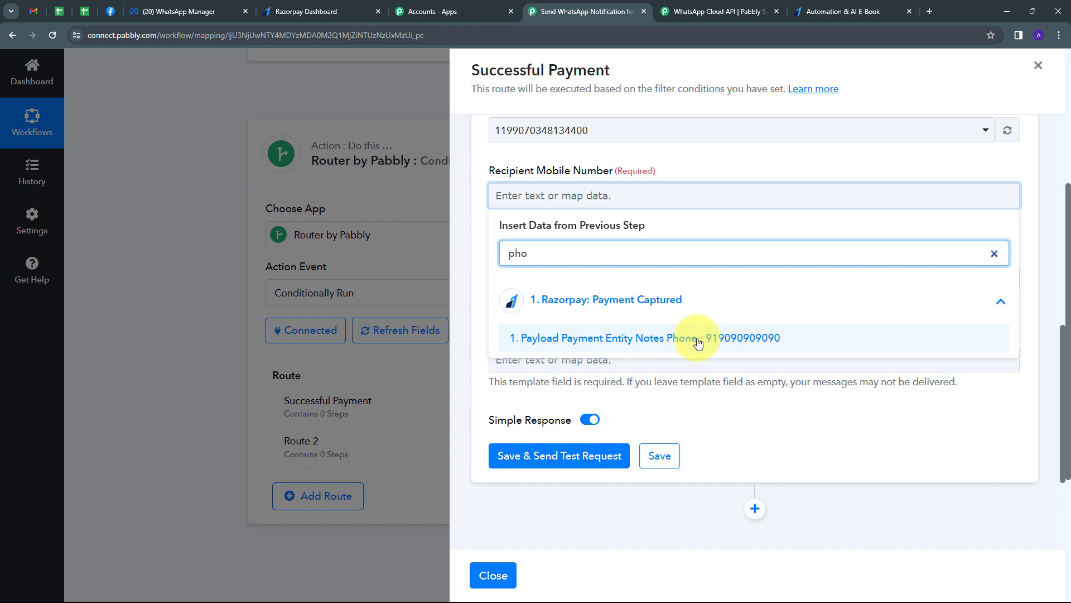
{"action": "left_click", "coordinate": [698, 339]}
{"action": "scroll", "coordinate": [558, 234], "scroll_direction": "down", "scroll_amount": 2}
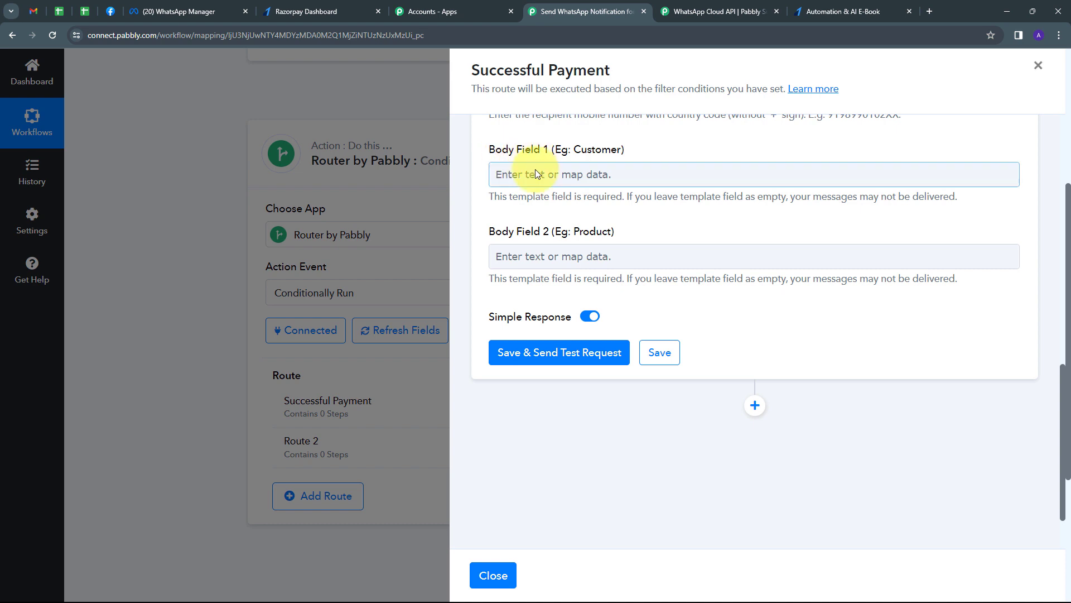
- Fill Body Field 1 with Razorpay Notes First Name followed by Notes Last Name
{"action": "left_click", "coordinate": [551, 174]}
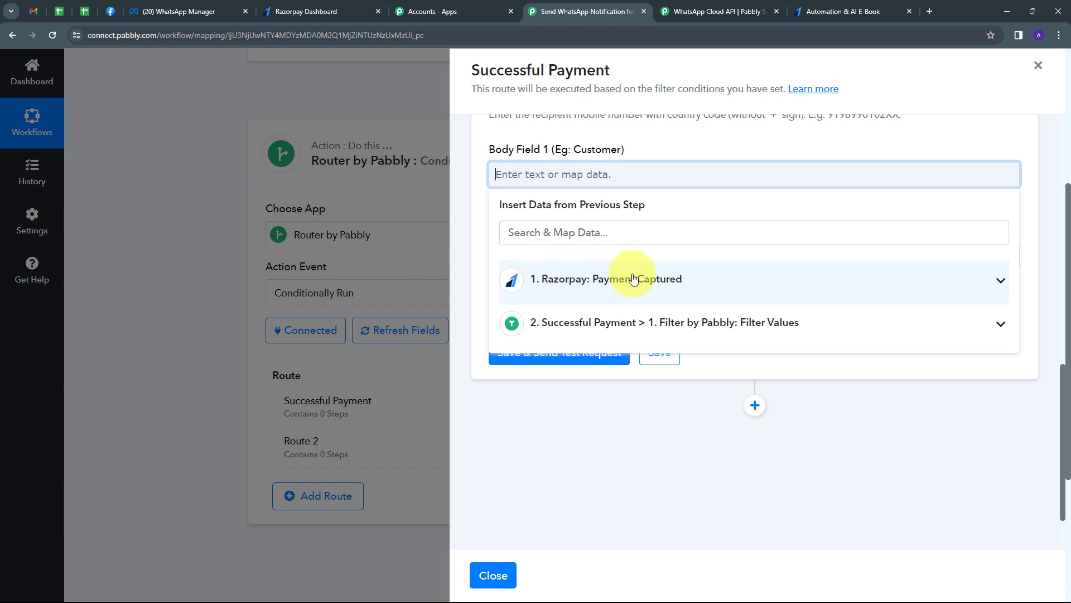
{"action": "left_click", "coordinate": [720, 278]}
{"action": "left_click", "coordinate": [558, 231]}
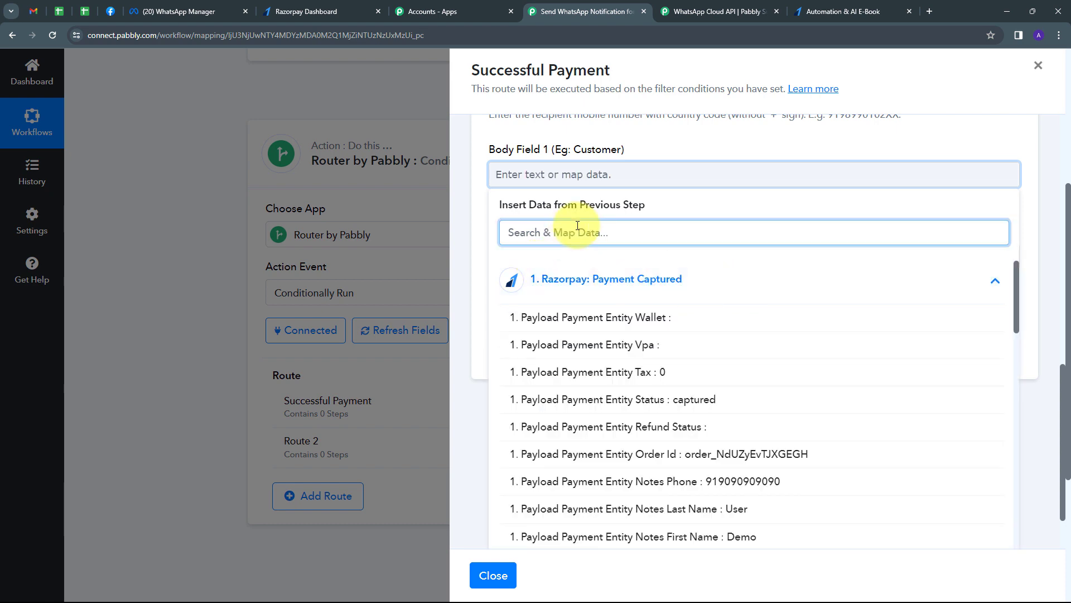
{"action": "type", "text": "name"}
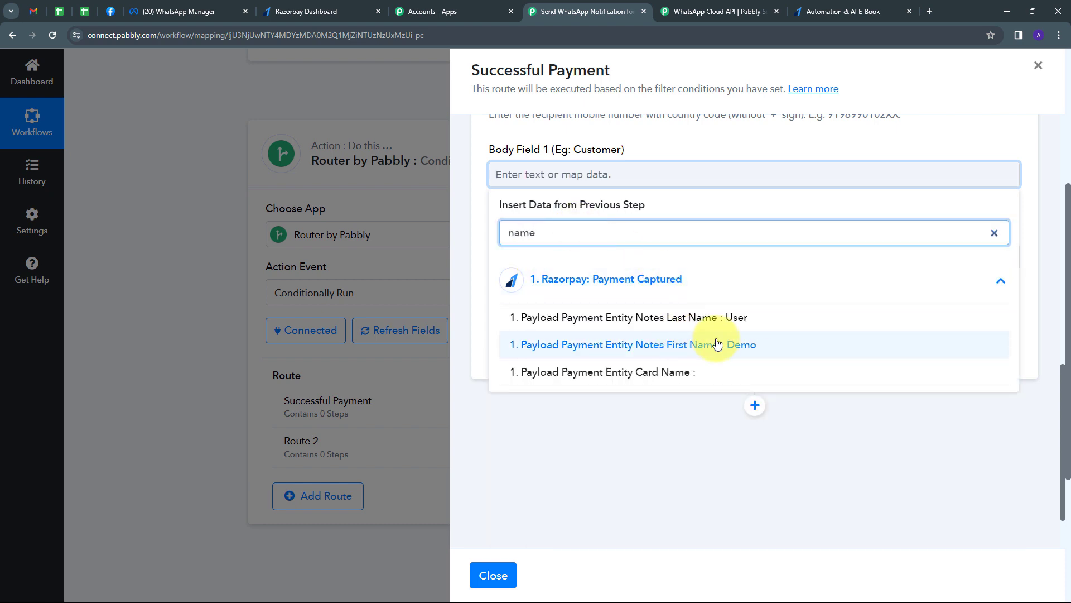
{"action": "left_click", "coordinate": [722, 346]}
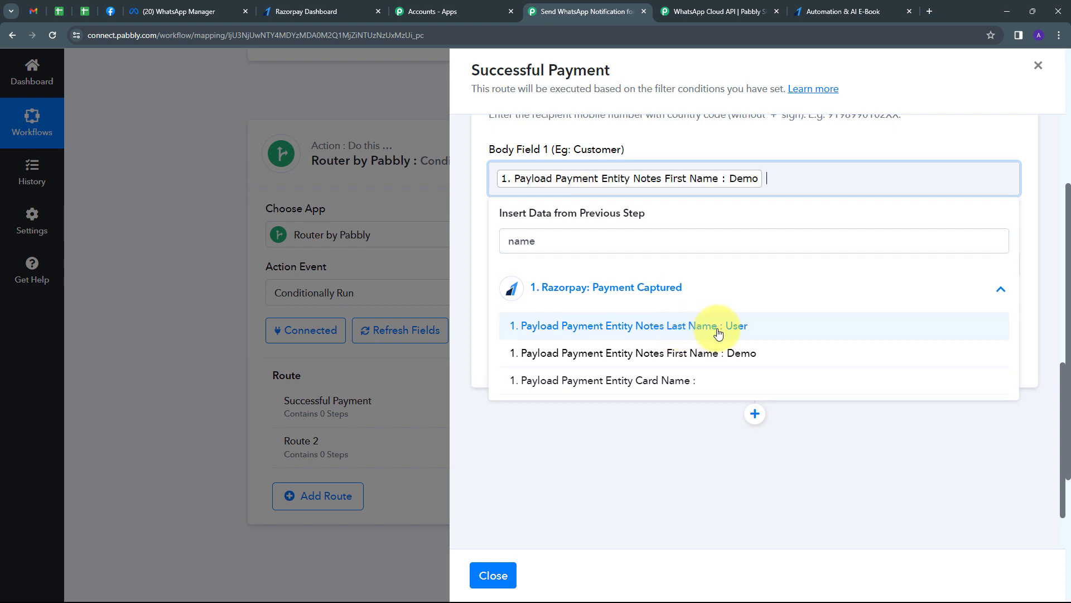
{"action": "left_click", "coordinate": [722, 329]}
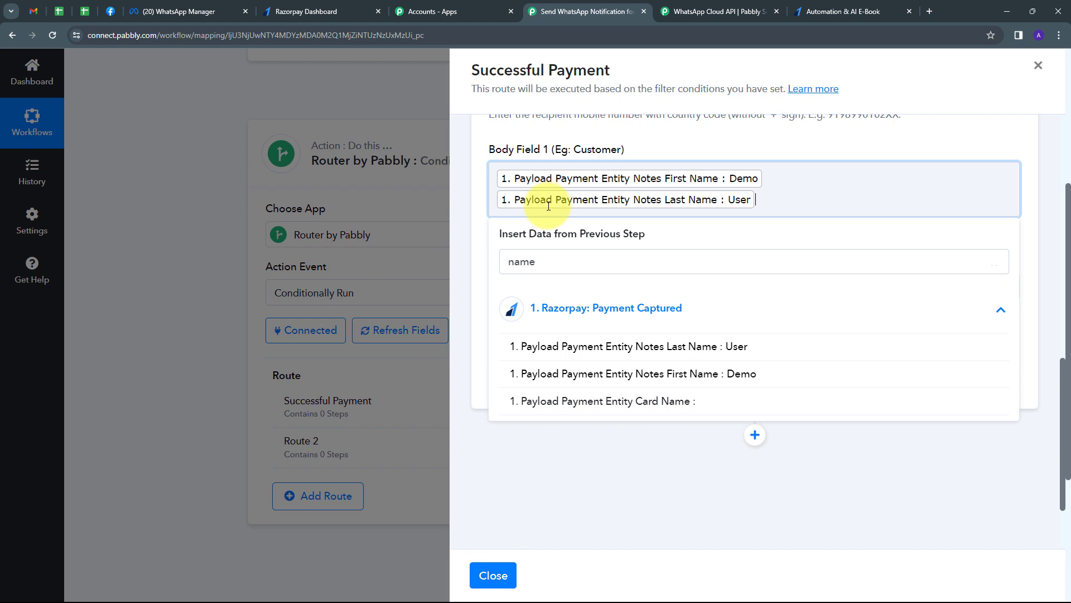
{"action": "left_click", "coordinate": [475, 228]}
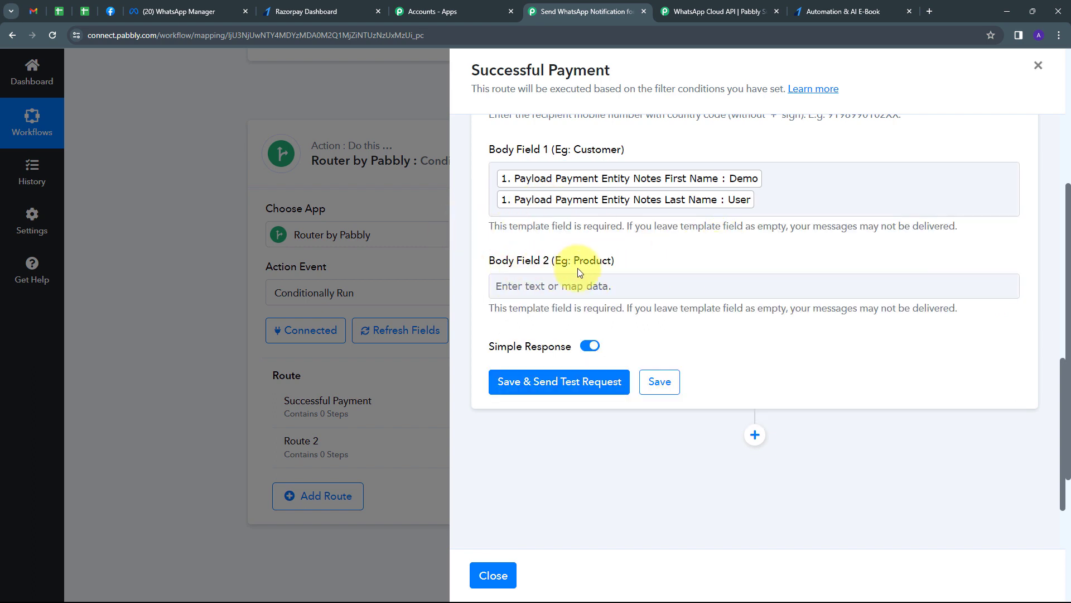
- Map Notes Course into Body Field 2, then save and send a test WhatsApp message
{"action": "left_click", "coordinate": [510, 286]}
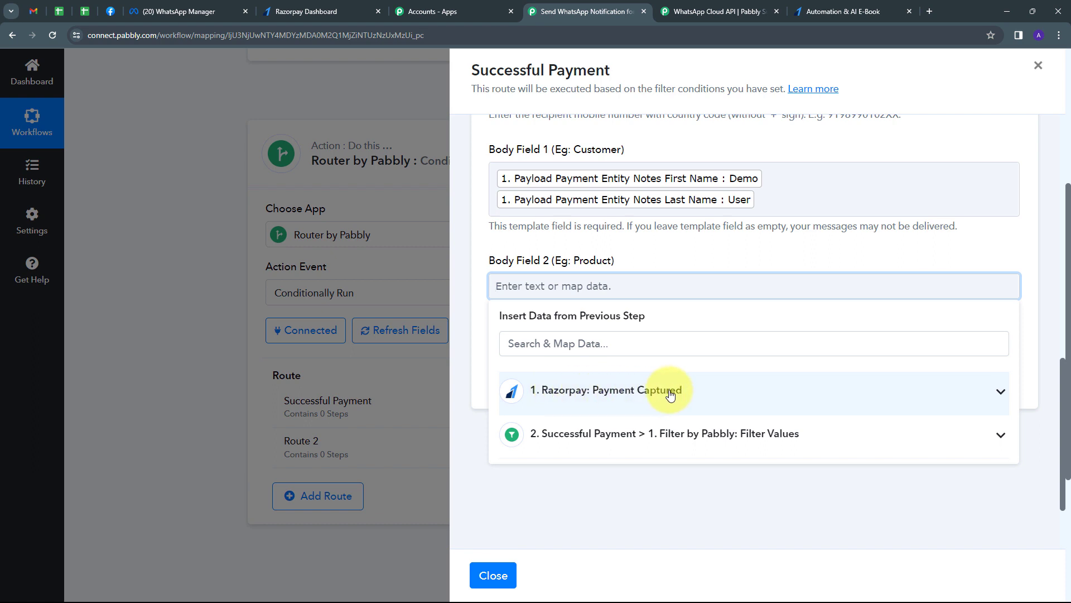
{"action": "left_click", "coordinate": [671, 394]}
{"action": "scroll", "coordinate": [730, 452], "scroll_direction": "down", "scroll_amount": 6}
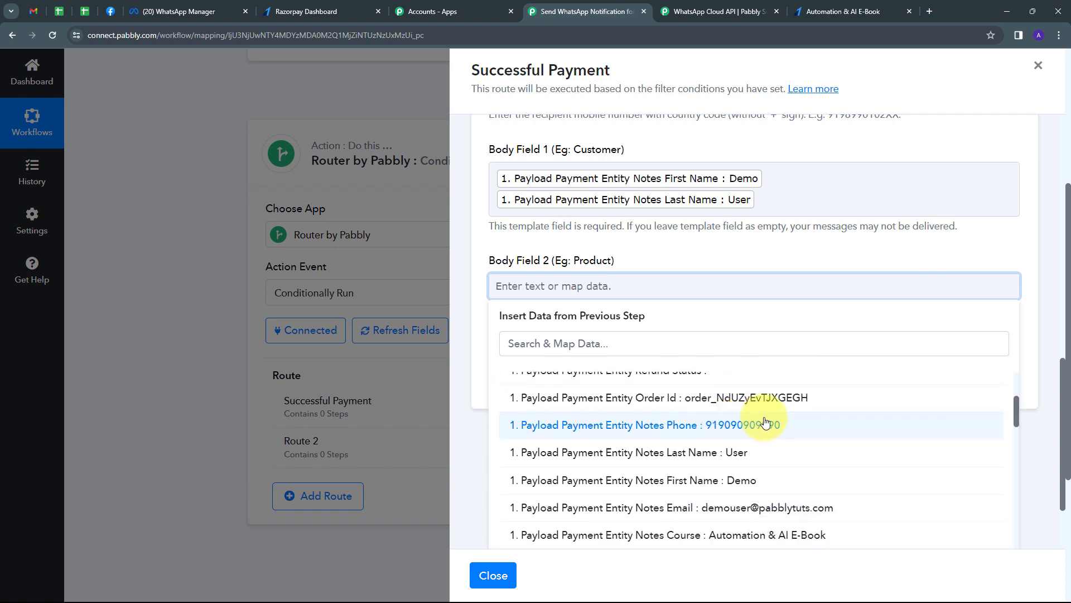
{"action": "scroll", "coordinate": [737, 427], "scroll_direction": "up", "scroll_amount": 2}
{"action": "scroll", "coordinate": [740, 424], "scroll_direction": "up", "scroll_amount": 1}
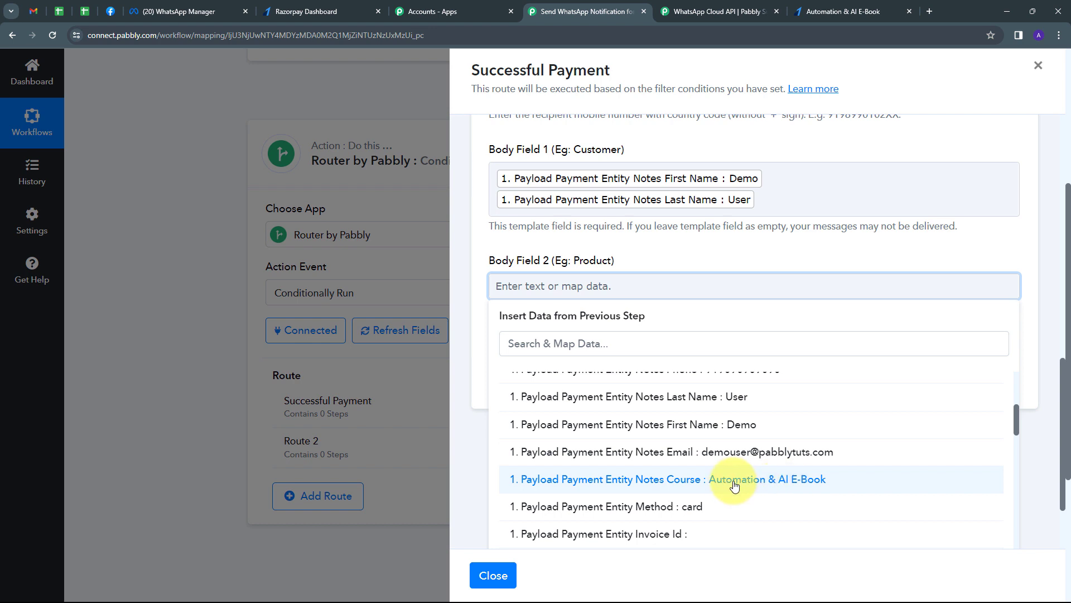
{"action": "left_click", "coordinate": [734, 485]}
{"action": "left_click", "coordinate": [668, 243]}
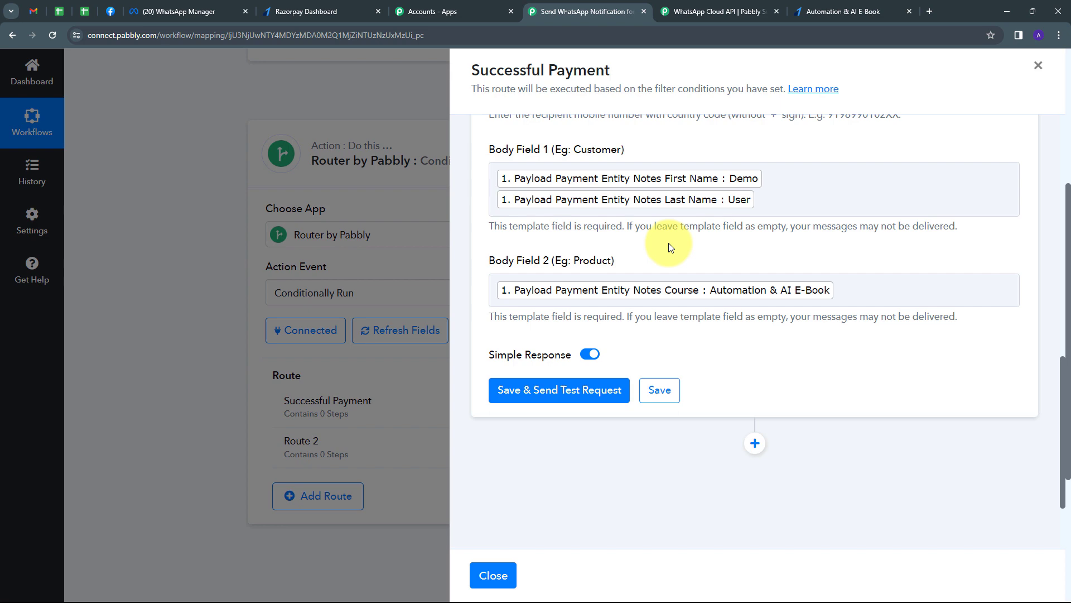
{"action": "left_click", "coordinate": [562, 391]}
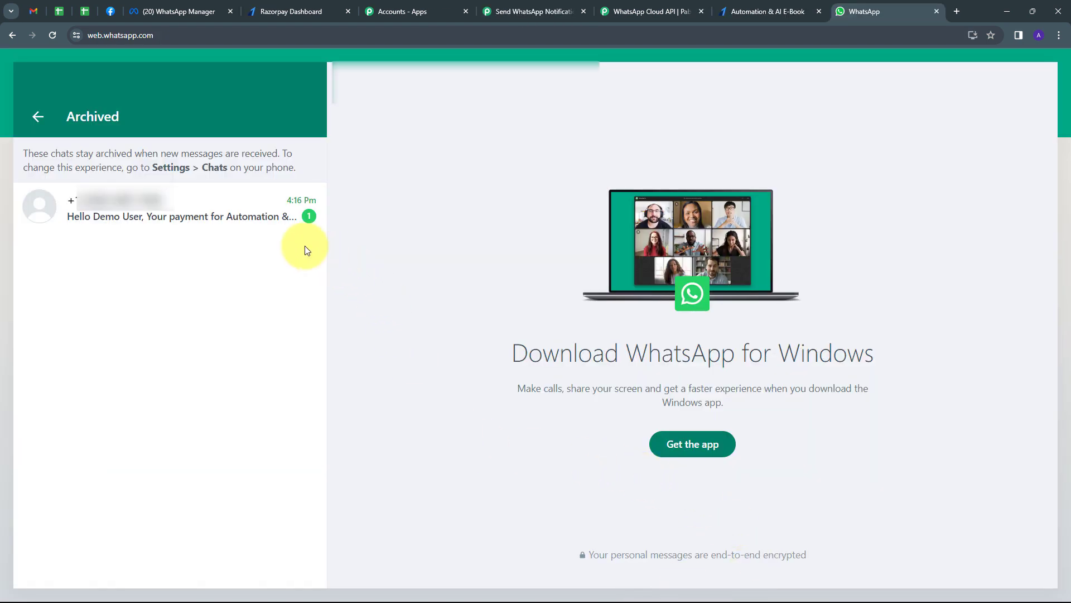
- Open the archived chat to read the Automation & AI E-Book payment success message
{"action": "left_click", "coordinate": [199, 207]}
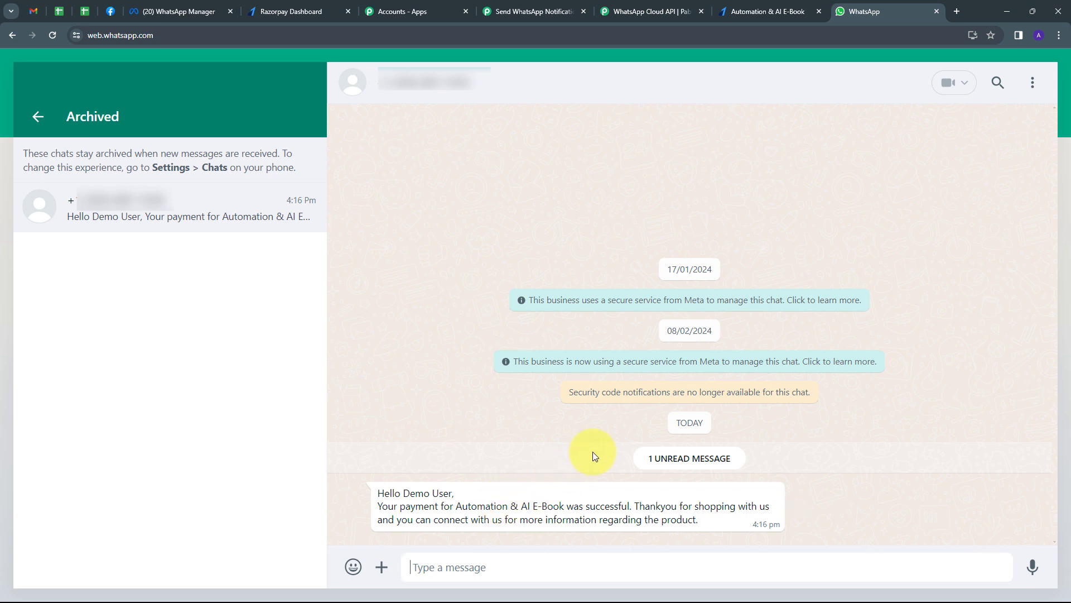
{"action": "scroll", "coordinate": [624, 353], "scroll_direction": "up", "scroll_amount": 1}
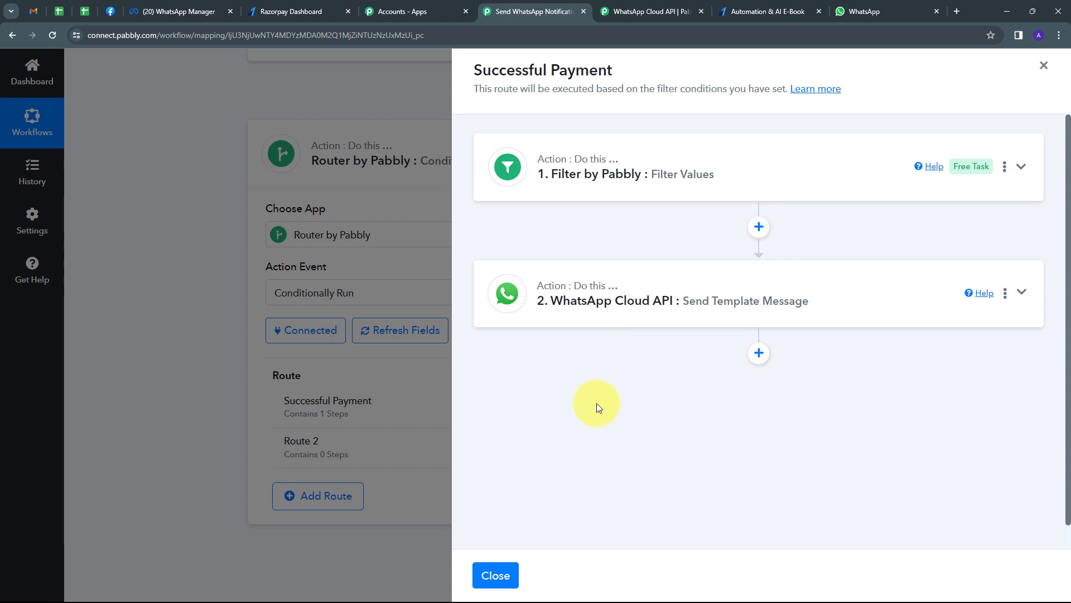
- Close the Successful Payment panel and rename Route 2 to 'Failed Payments'
{"action": "left_click", "coordinate": [1044, 65]}
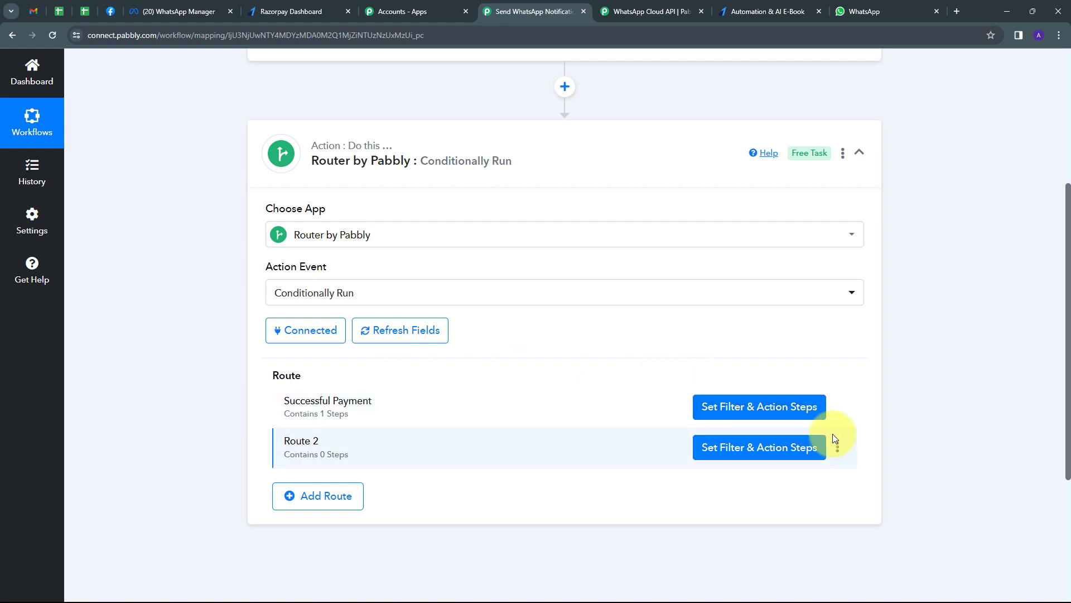
{"action": "left_click", "coordinate": [839, 448]}
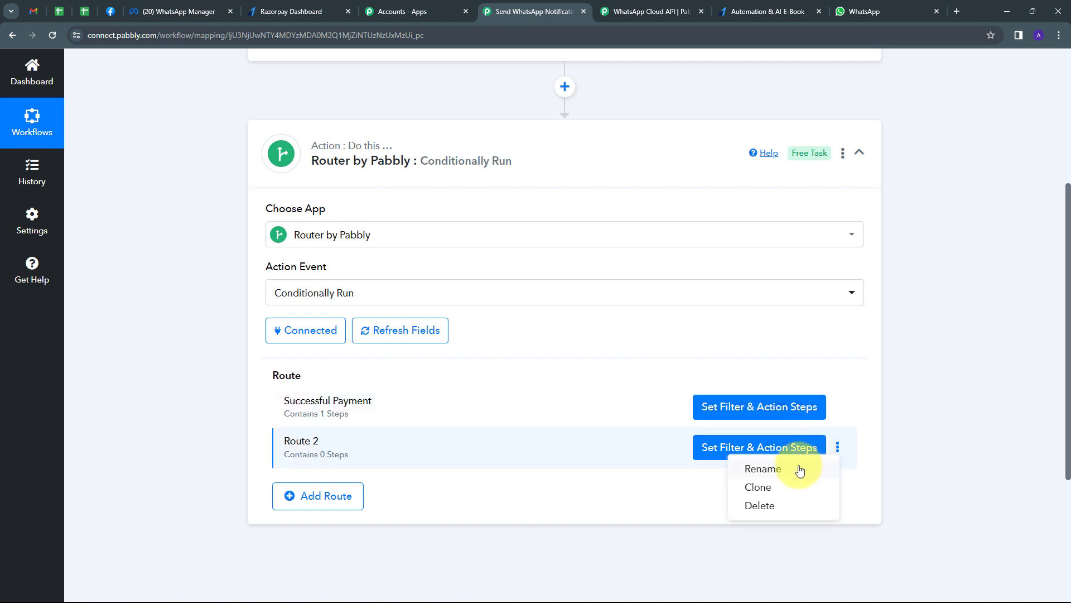
{"action": "left_click", "coordinate": [764, 469]}
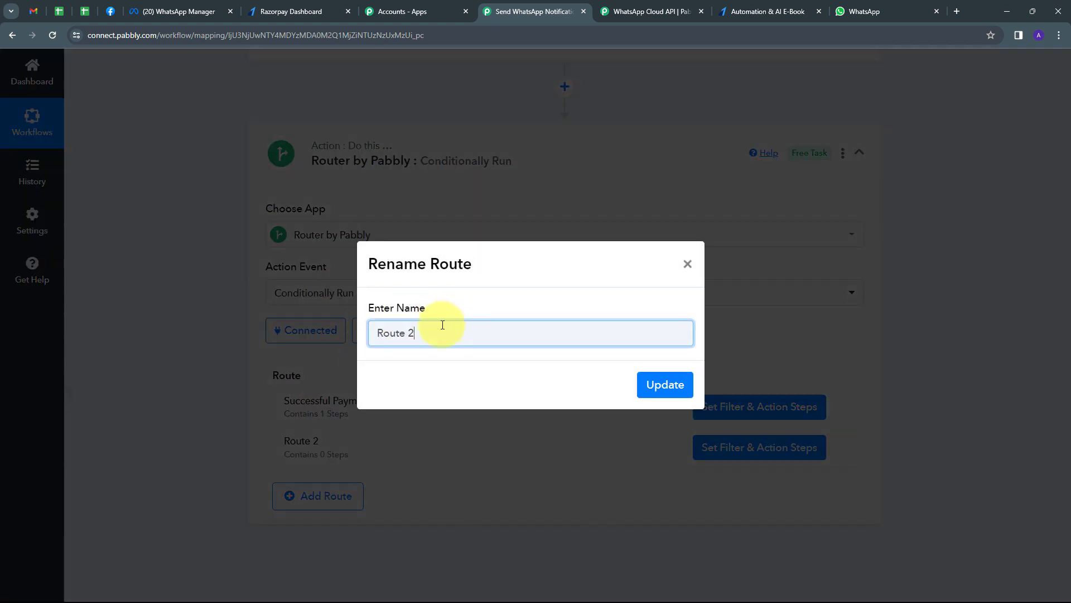
{"action": "left_click_drag", "start_coordinate": [445, 331], "coordinate": [317, 354]}
{"action": "key", "text": "BackSpace"}
{"action": "type", "text": "Failed Payments"}
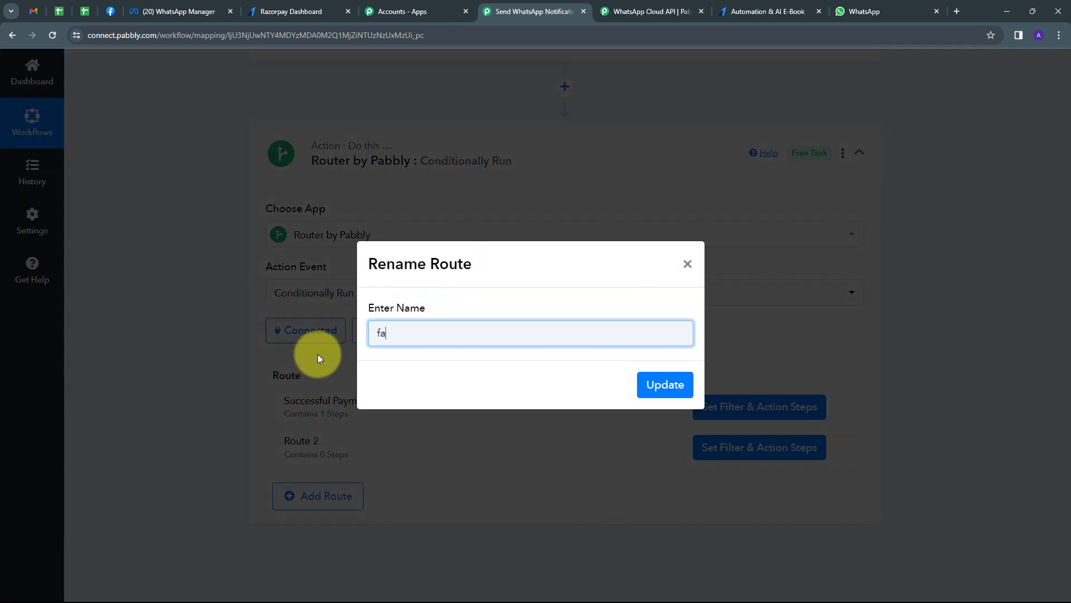
{"action": "left_click", "coordinate": [662, 384]}
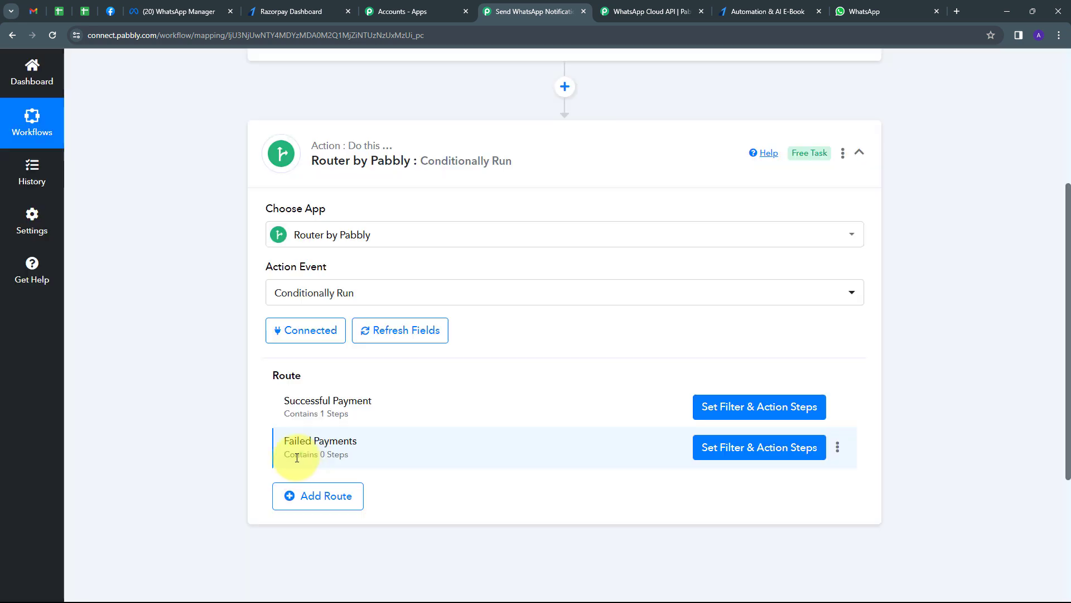
- Save a Failed Payments filter requiring Payload Payment Entity Status equal to 'failed'
{"action": "left_click", "coordinate": [744, 452]}
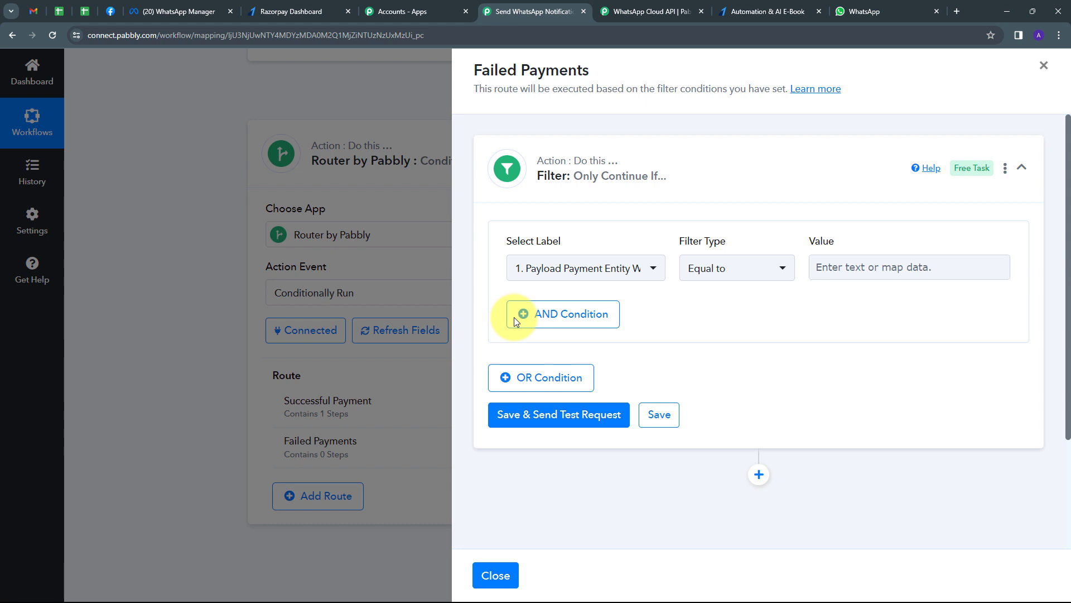
{"action": "left_click", "coordinate": [636, 269]}
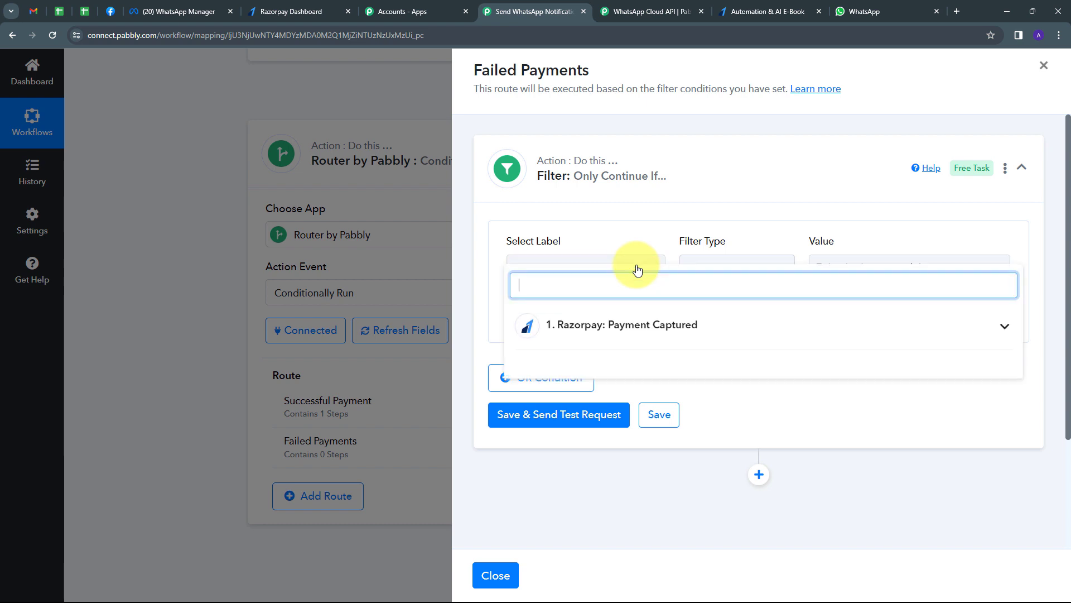
{"action": "left_click", "coordinate": [688, 329]}
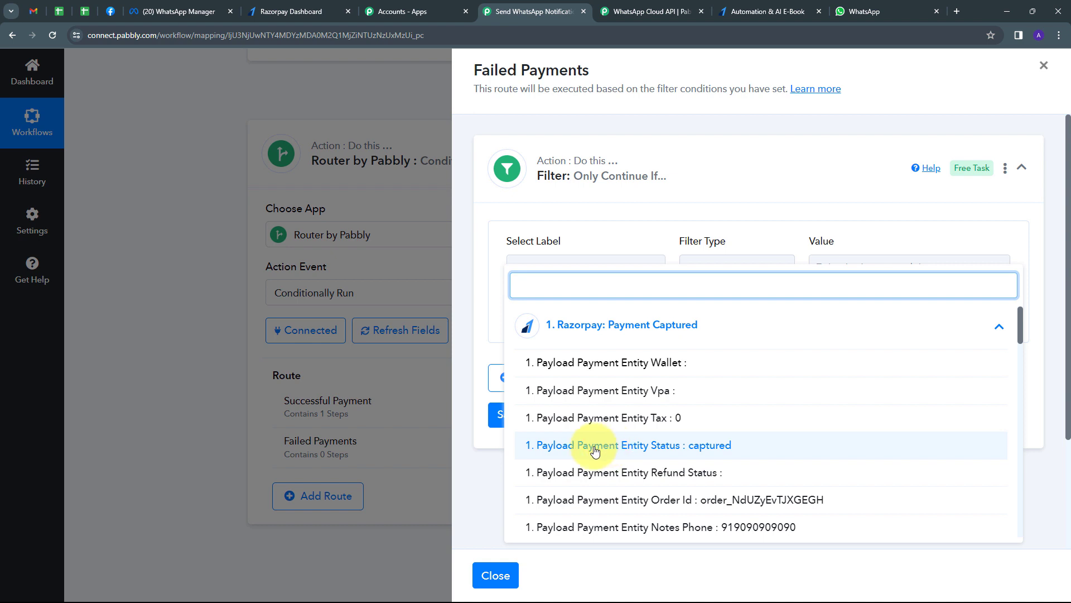
{"action": "left_click", "coordinate": [674, 447]}
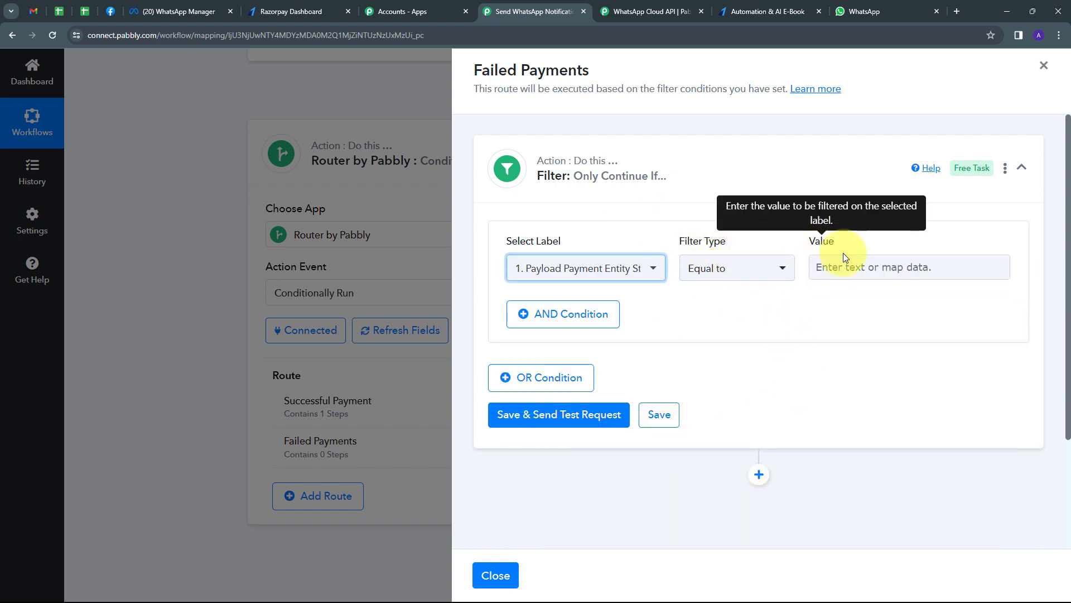
{"action": "left_click", "coordinate": [847, 271]}
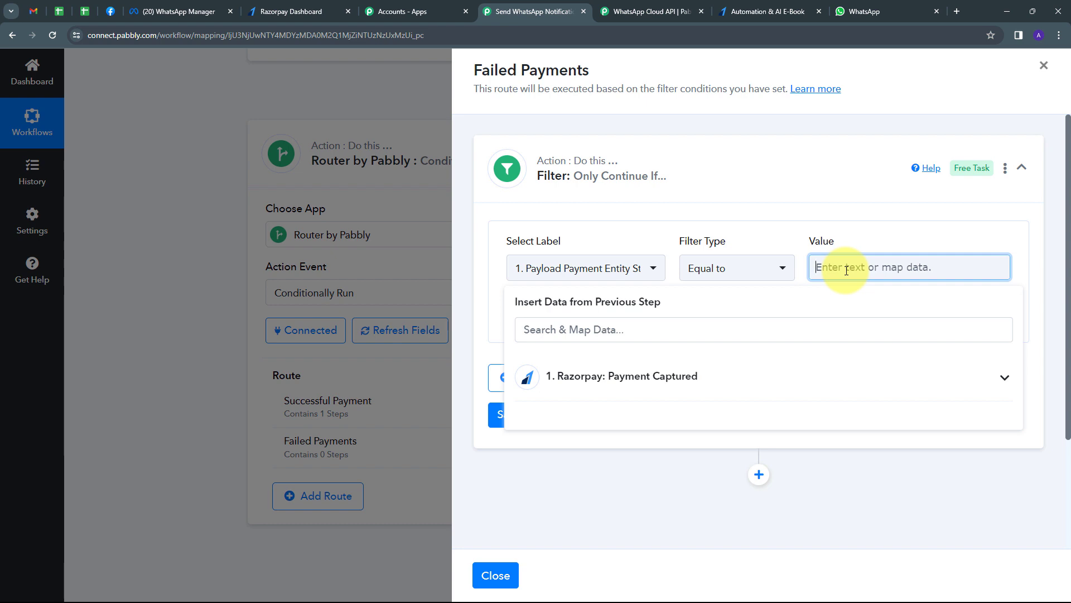
{"action": "type", "text": "failed"}
{"action": "left_click", "coordinate": [863, 242]}
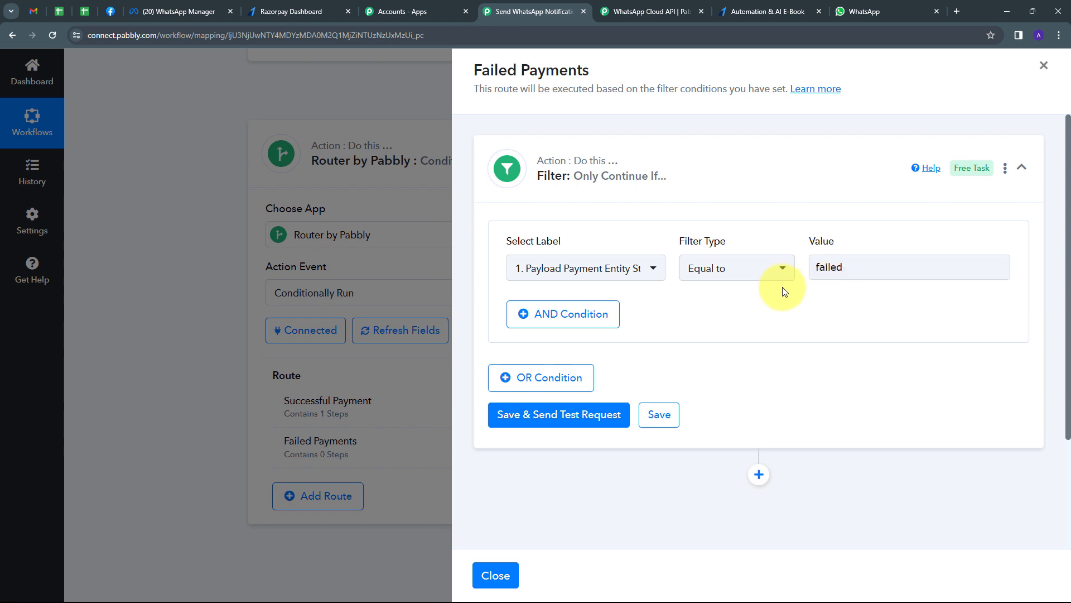
{"action": "left_click", "coordinate": [659, 414]}
{"action": "left_click", "coordinate": [564, 394]}
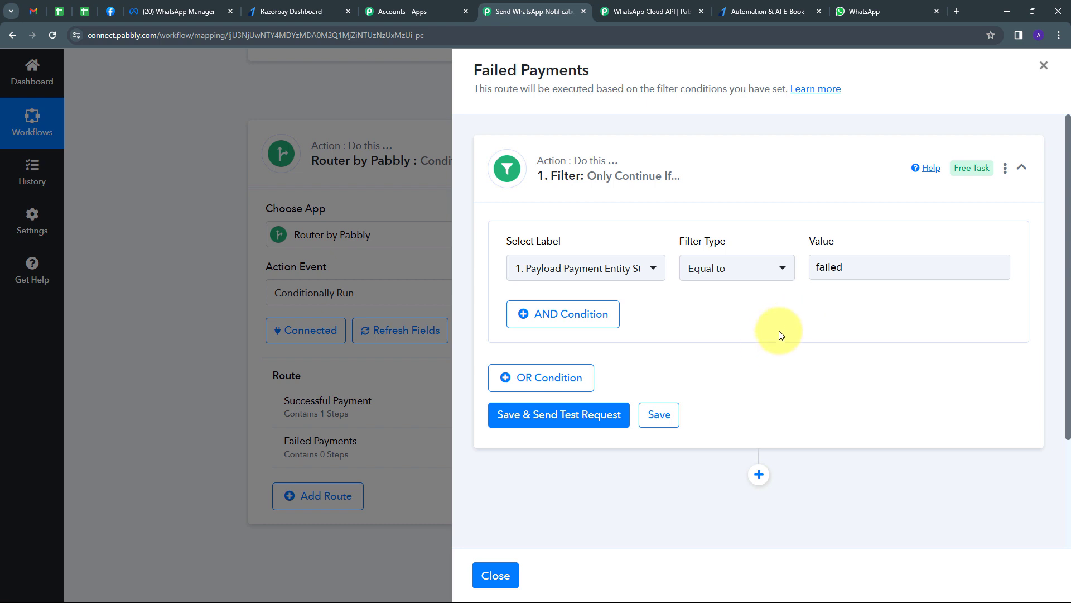
- Add a WhatsApp Cloud API step with the Send Template Message action to Failed Payments
{"action": "scroll", "coordinate": [772, 329], "scroll_direction": "down", "scroll_amount": 1}
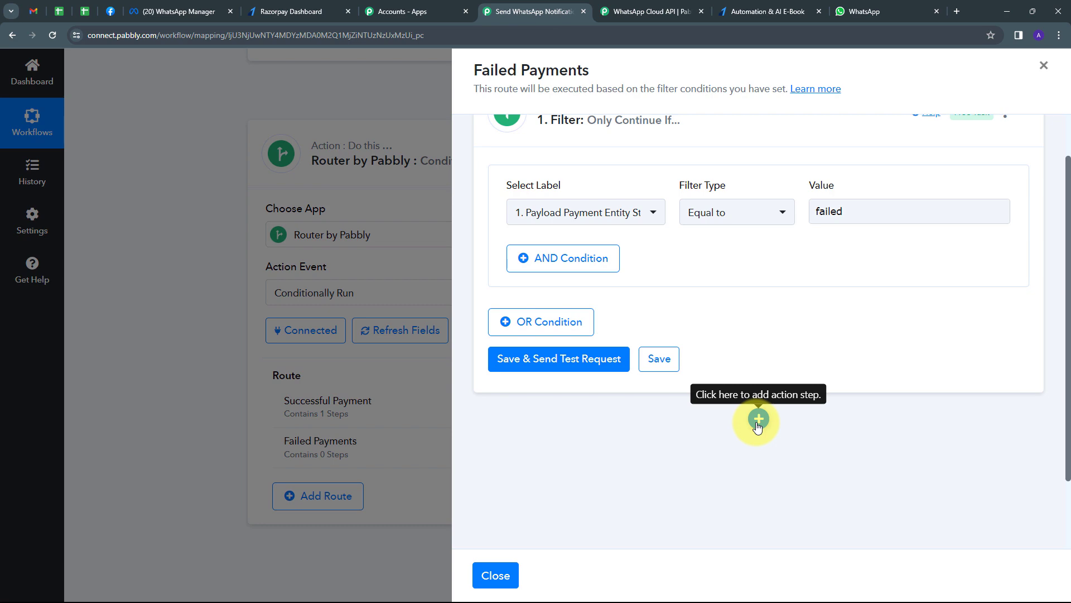
{"action": "left_click", "coordinate": [758, 423]}
{"action": "type", "text": "what"}
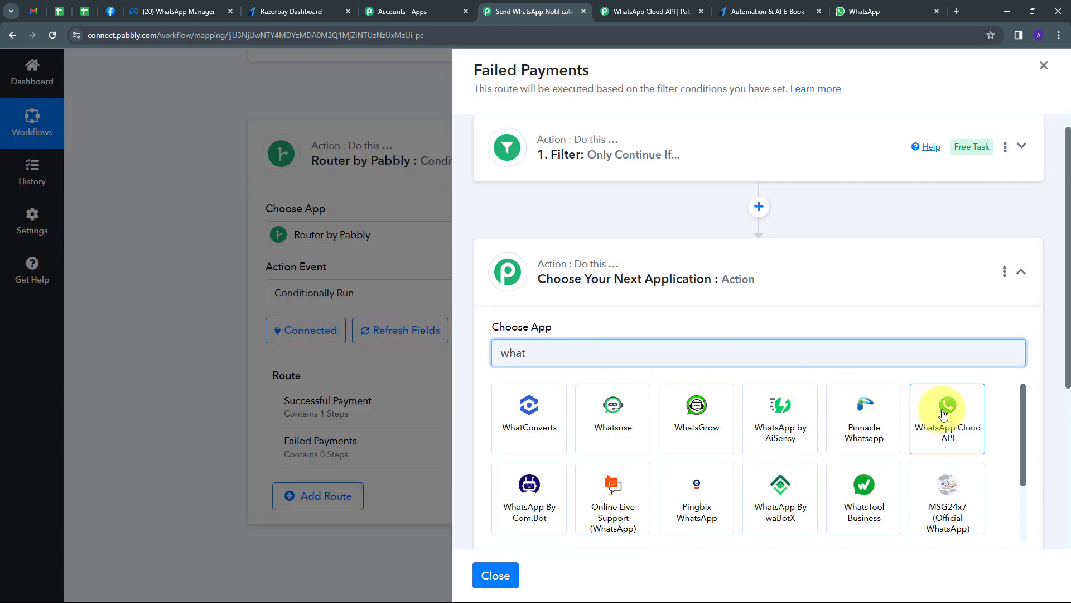
{"action": "left_click", "coordinate": [943, 415]}
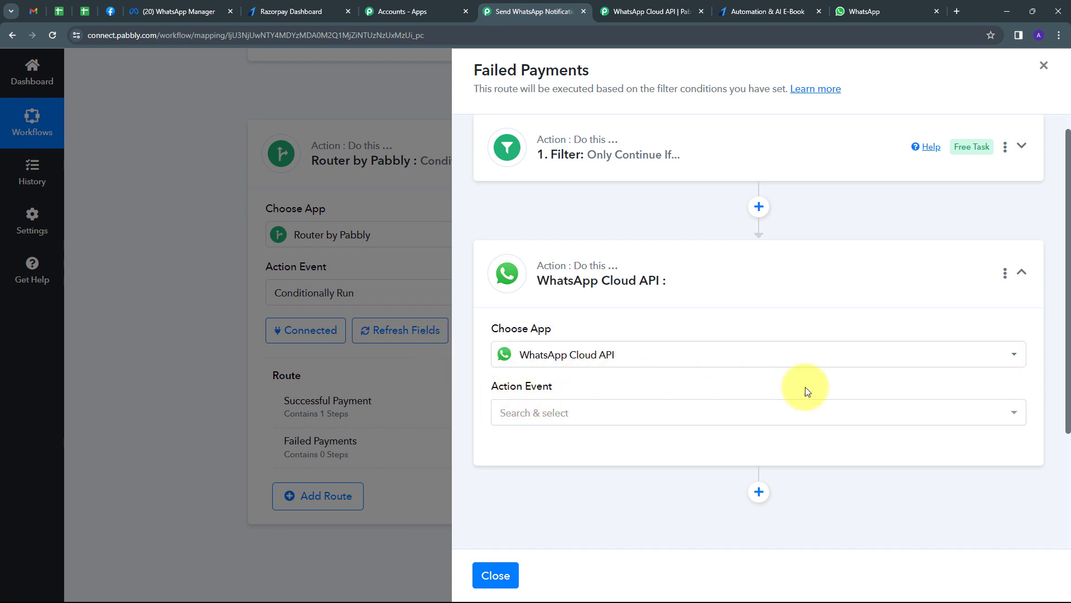
{"action": "left_click", "coordinate": [633, 410]}
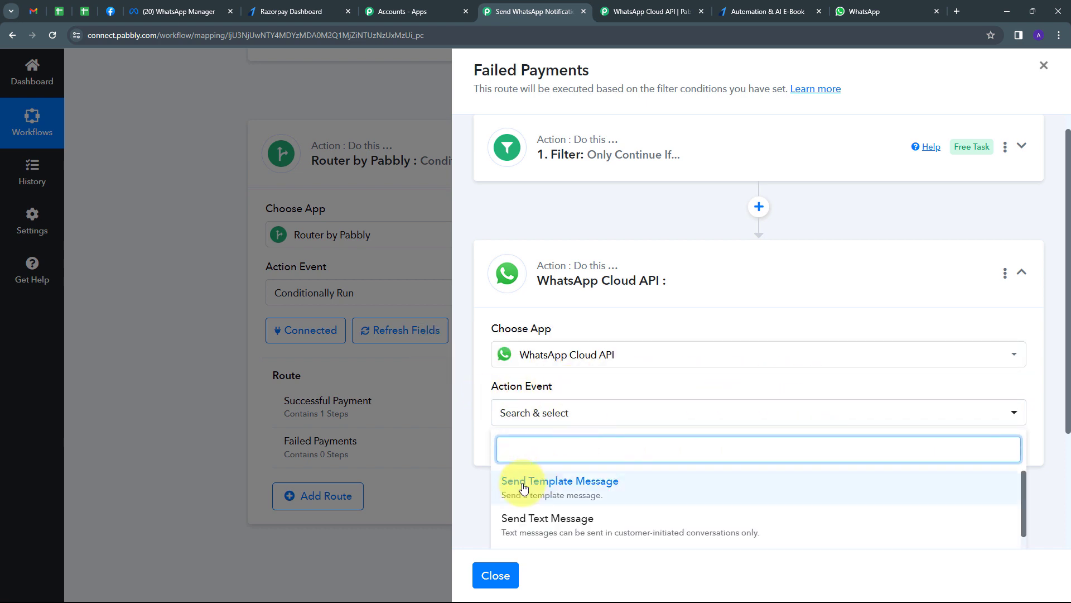
{"action": "left_click", "coordinate": [565, 486]}
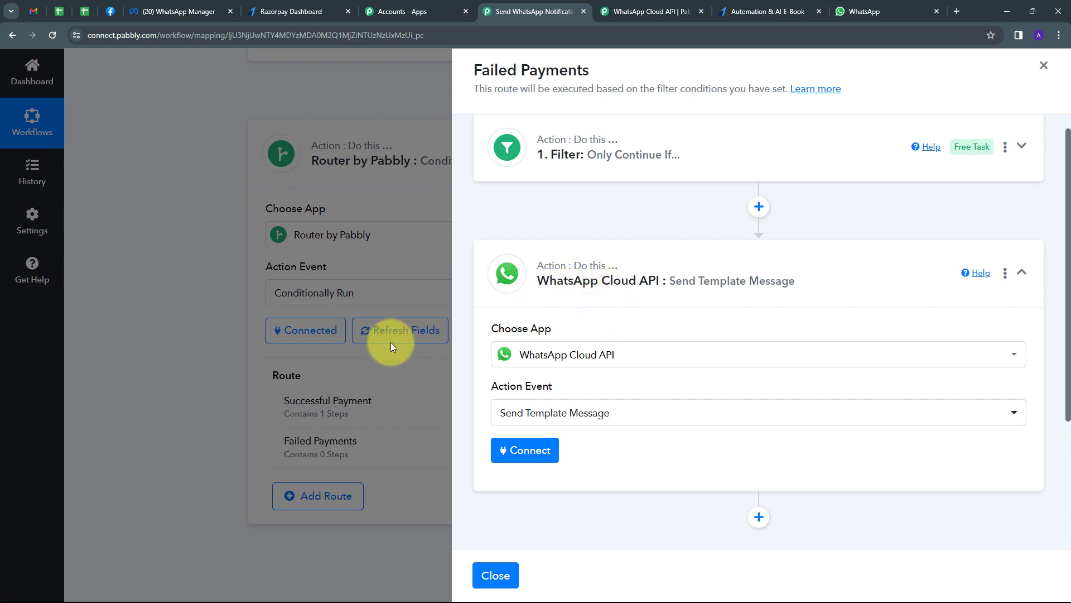
- Connect the step using the existing WhatsApp connection, then view WhatsApp Manager's templates
{"action": "left_click", "coordinate": [521, 456]}
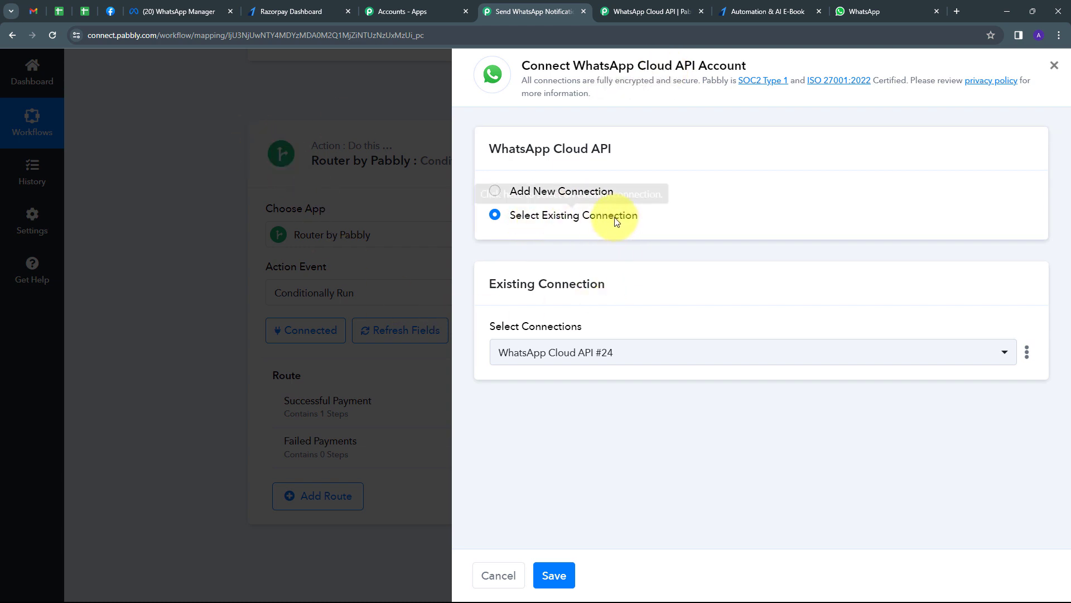
{"action": "left_click", "coordinate": [554, 576]}
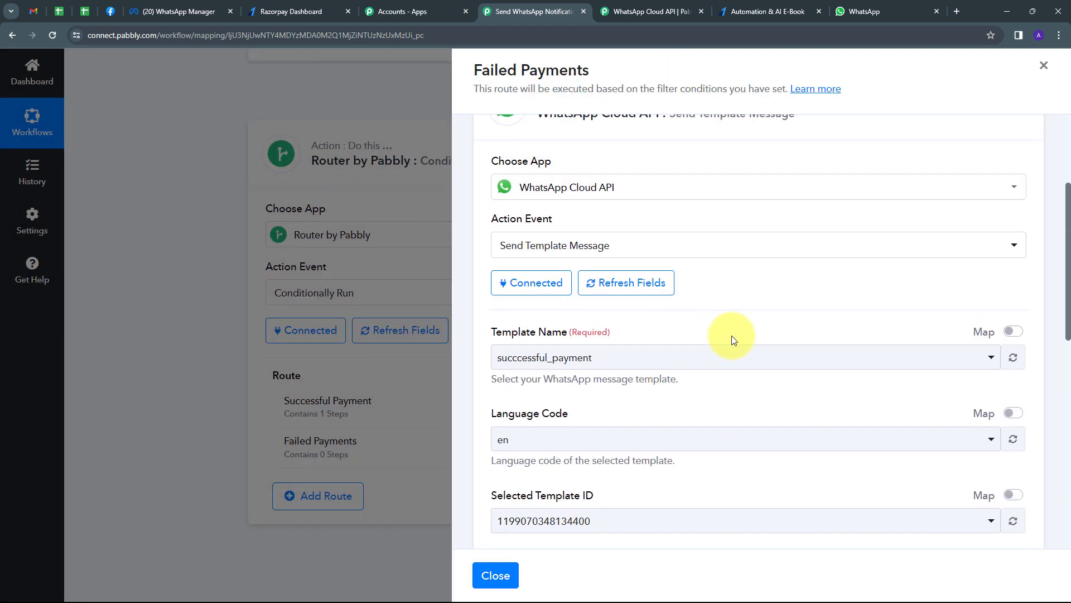
{"action": "scroll", "coordinate": [735, 313], "scroll_direction": "up", "scroll_amount": 1}
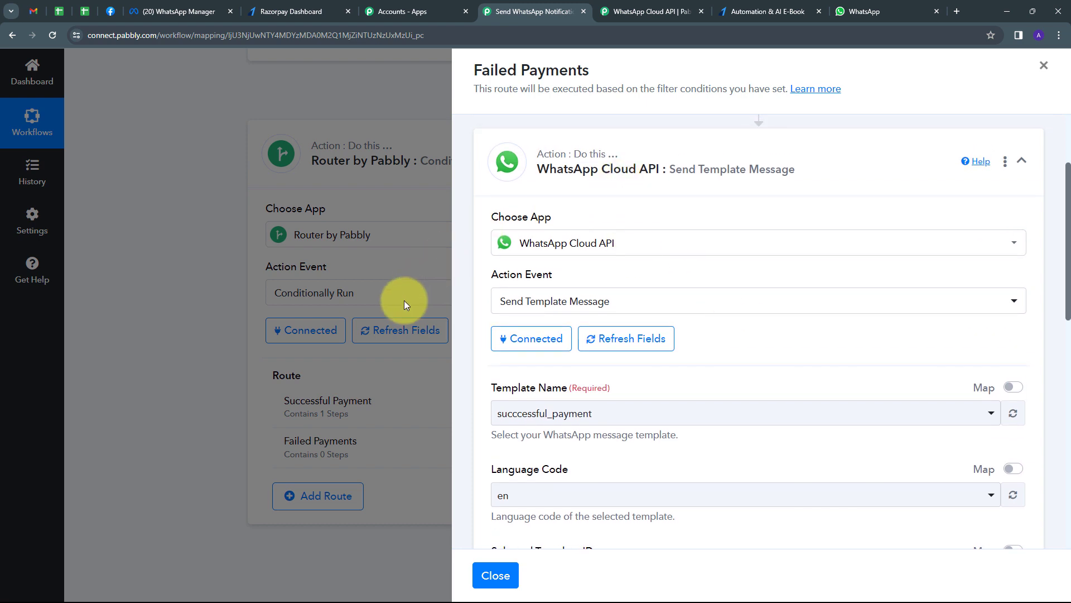
{"action": "scroll", "coordinate": [826, 327], "scroll_direction": "down", "scroll_amount": 3}
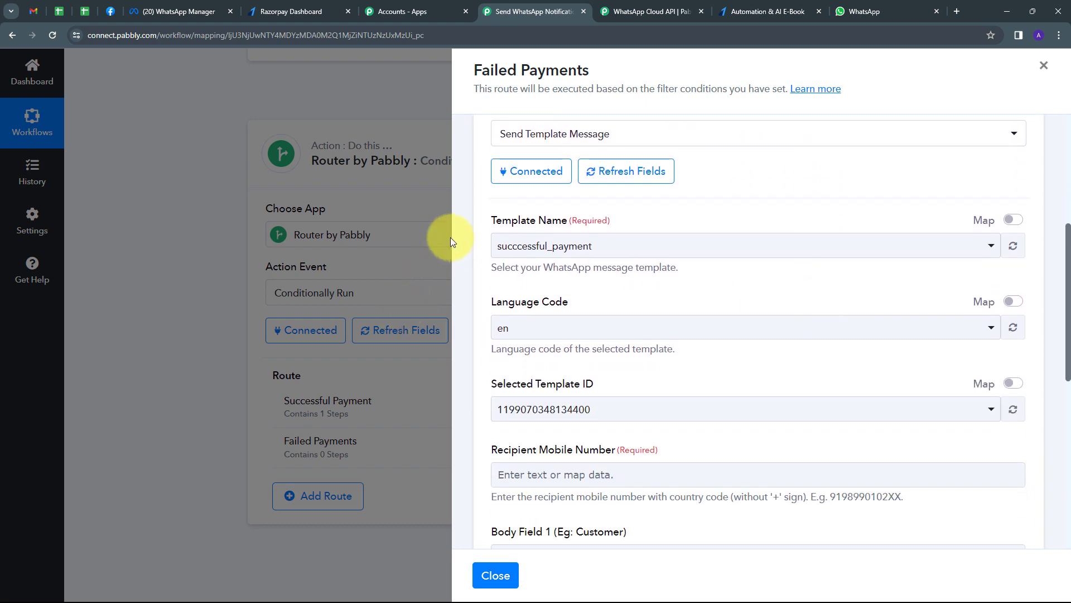
{"action": "scroll", "coordinate": [542, 223], "scroll_direction": "down", "scroll_amount": 1}
{"action": "scroll", "coordinate": [544, 224], "scroll_direction": "up", "scroll_amount": 1}
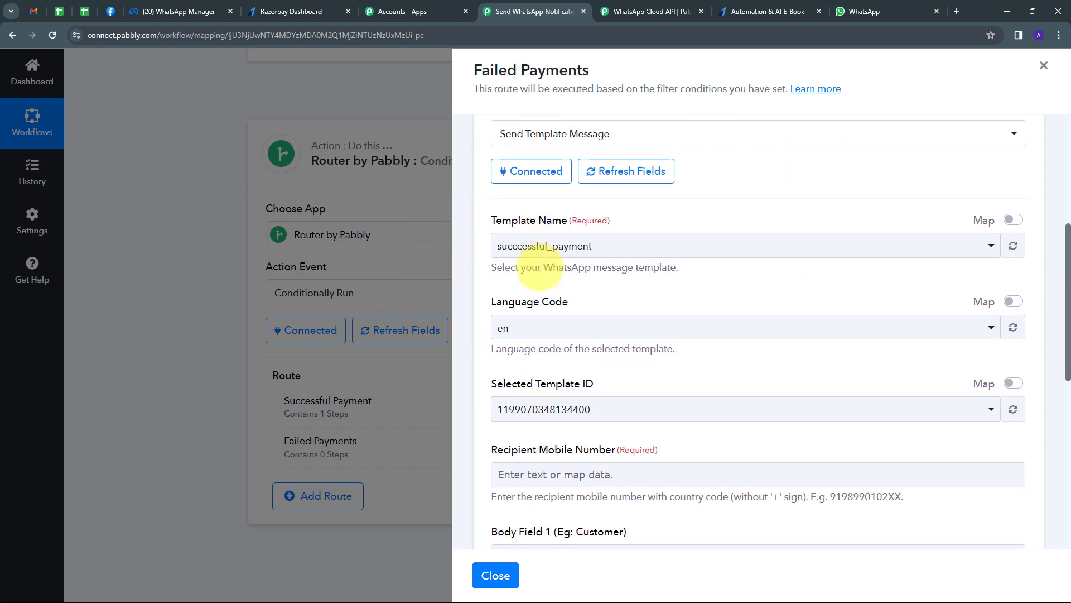
{"action": "left_click", "coordinate": [179, 11]}
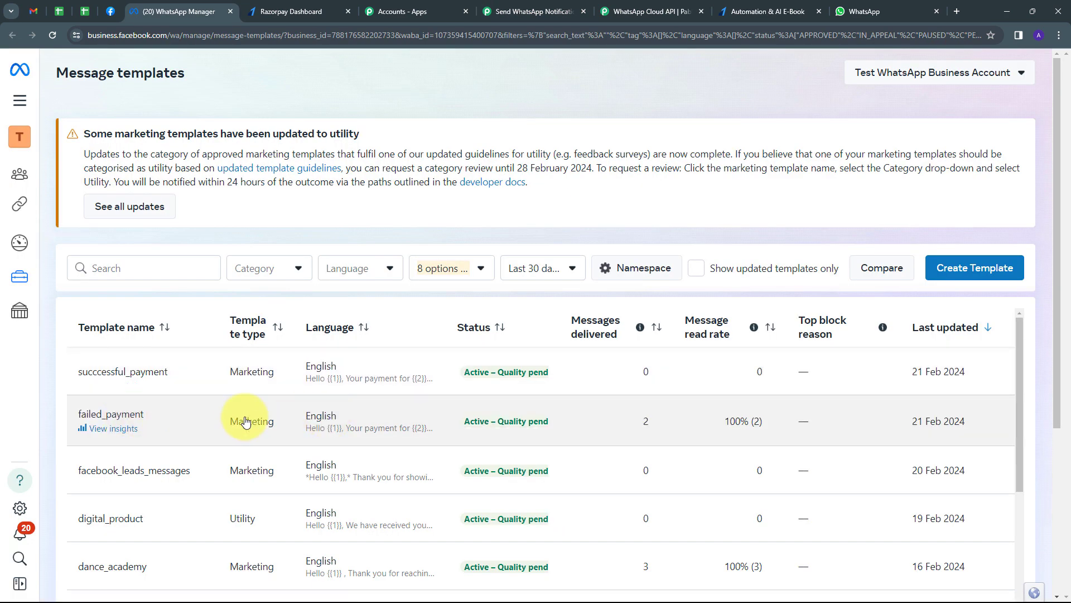
- Inspect the failed_payment template's 'Hello {{1}}' body, then return to Pabbly Connect
{"action": "left_click", "coordinate": [108, 414]}
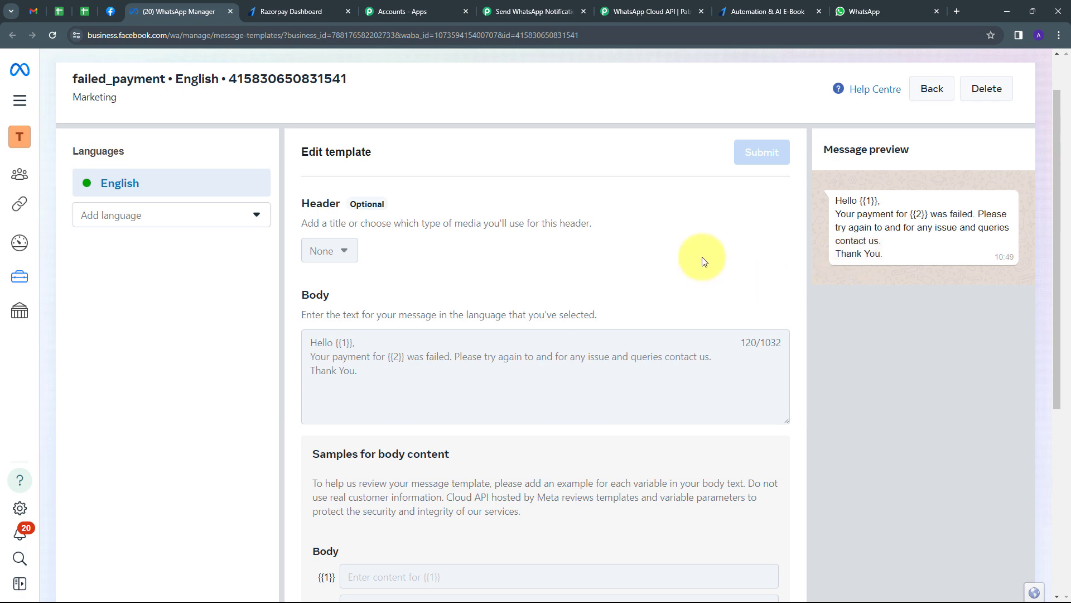
{"action": "left_click", "coordinate": [535, 11]}
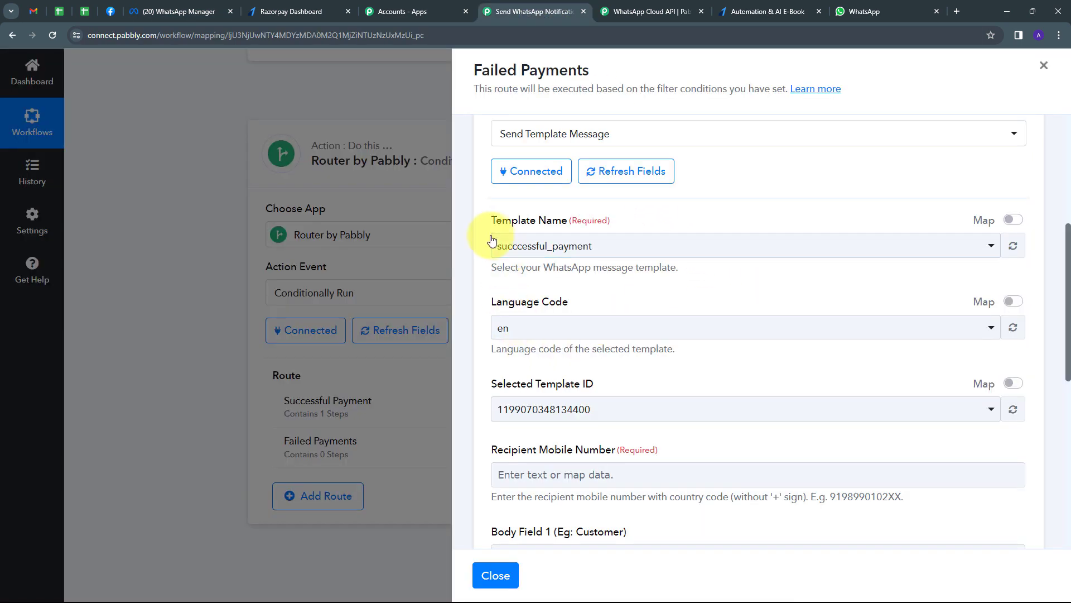
- Select the failed_payment template and map Notes Phone to Recipient Mobile Number
{"action": "left_click", "coordinate": [741, 246]}
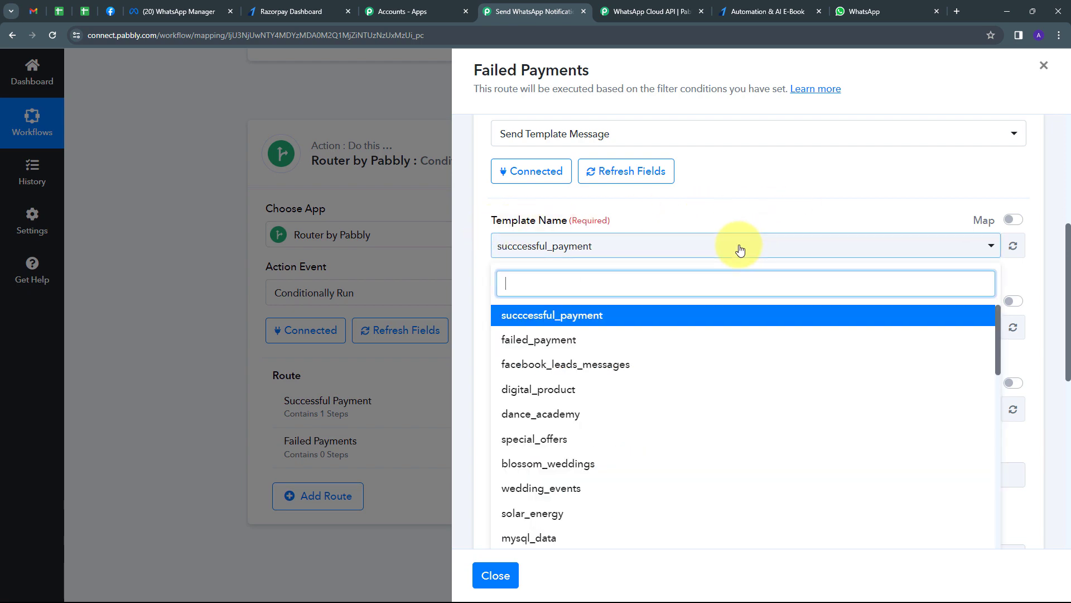
{"action": "left_click", "coordinate": [555, 346]}
{"action": "scroll", "coordinate": [558, 296], "scroll_direction": "down", "scroll_amount": 1}
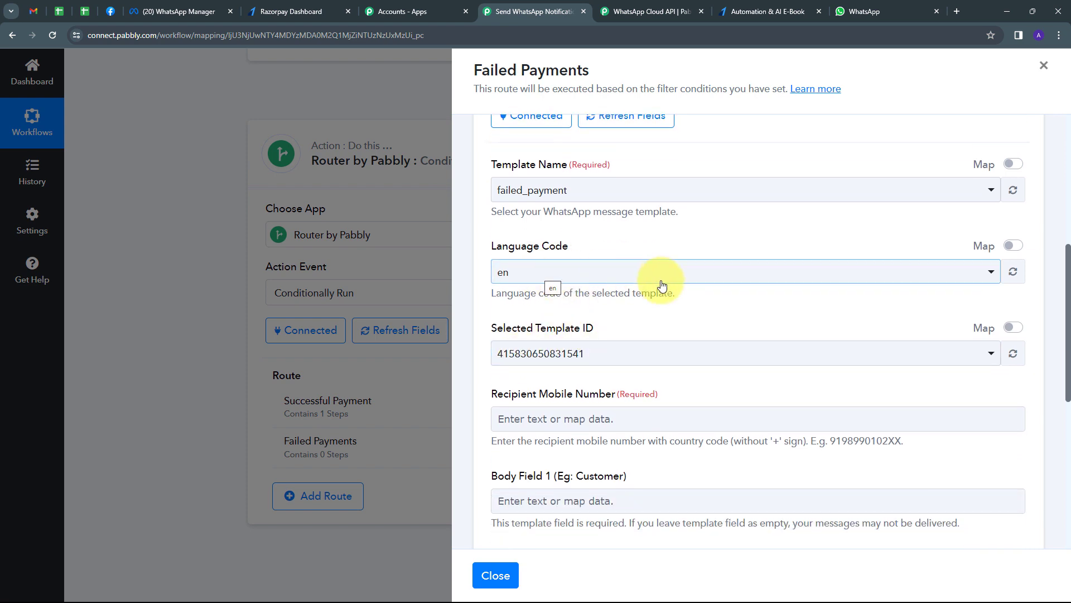
{"action": "scroll", "coordinate": [675, 286], "scroll_direction": "down", "scroll_amount": 4}
{"action": "scroll", "coordinate": [591, 218], "scroll_direction": "up", "scroll_amount": 1}
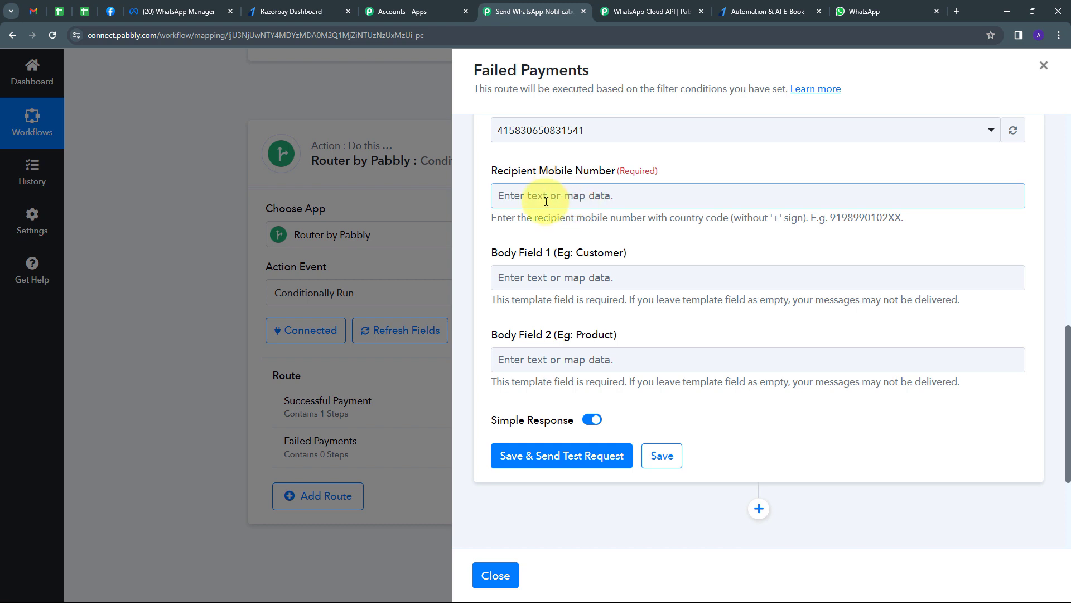
{"action": "left_click", "coordinate": [548, 196]}
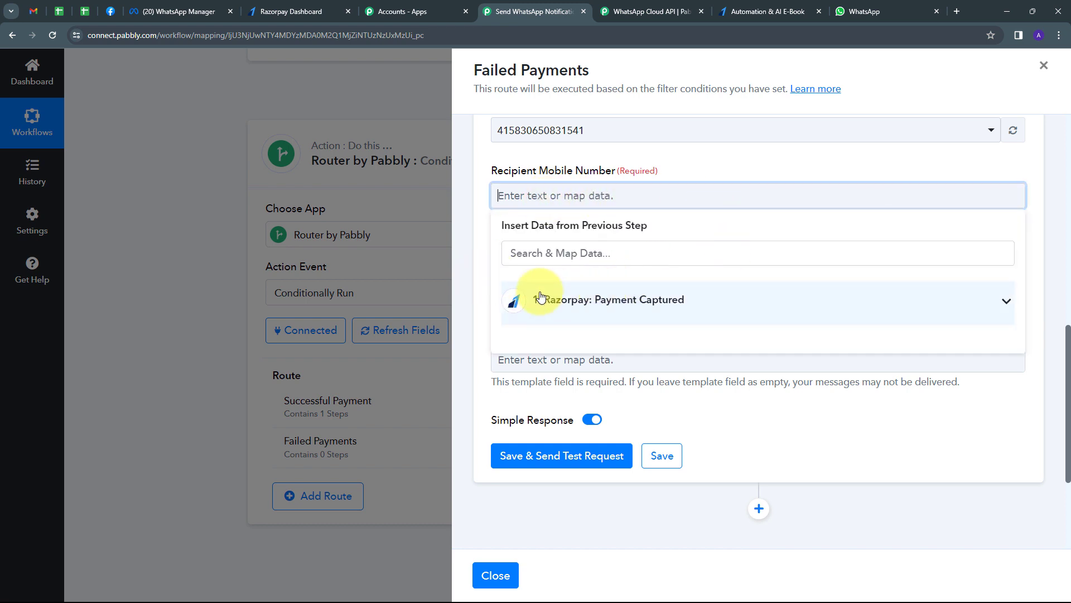
{"action": "left_click", "coordinate": [776, 304]}
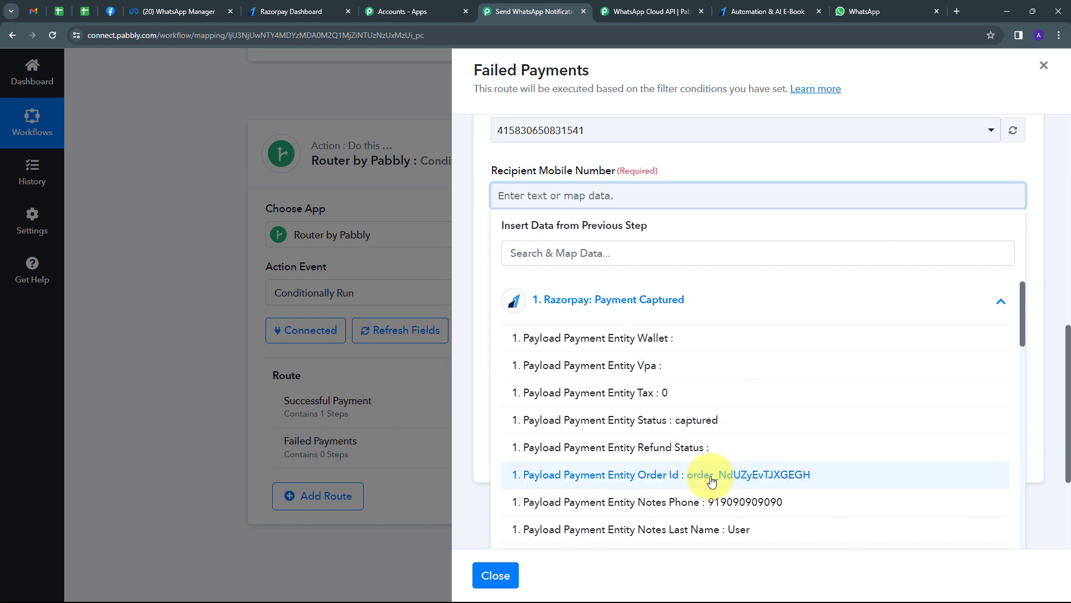
{"action": "left_click", "coordinate": [728, 504]}
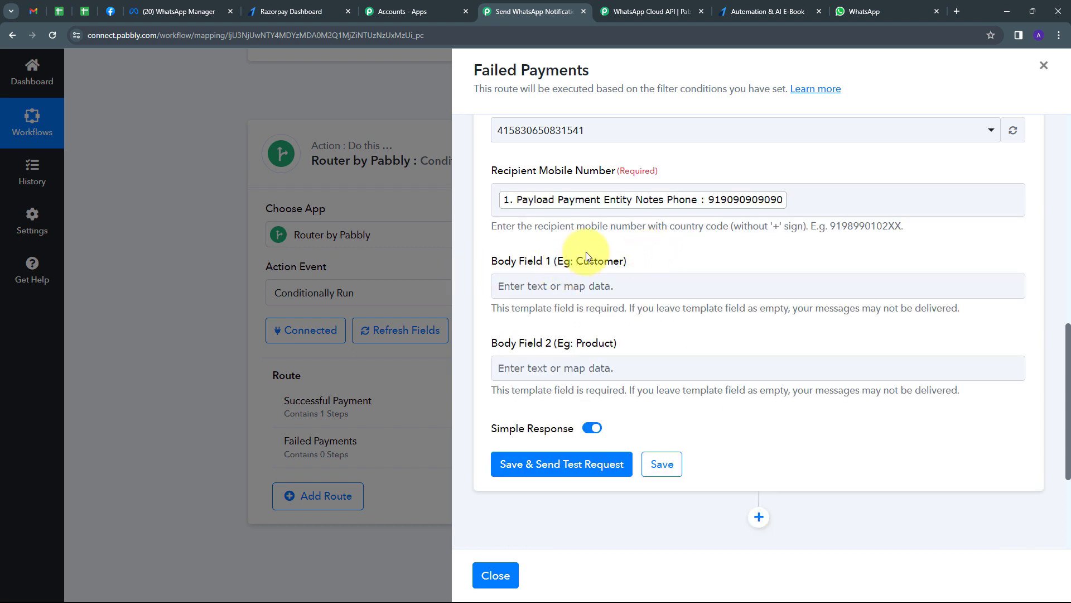
- Map first and last name into Body Field 1 and course into Body Field 2, then save
{"action": "left_click", "coordinate": [533, 285]}
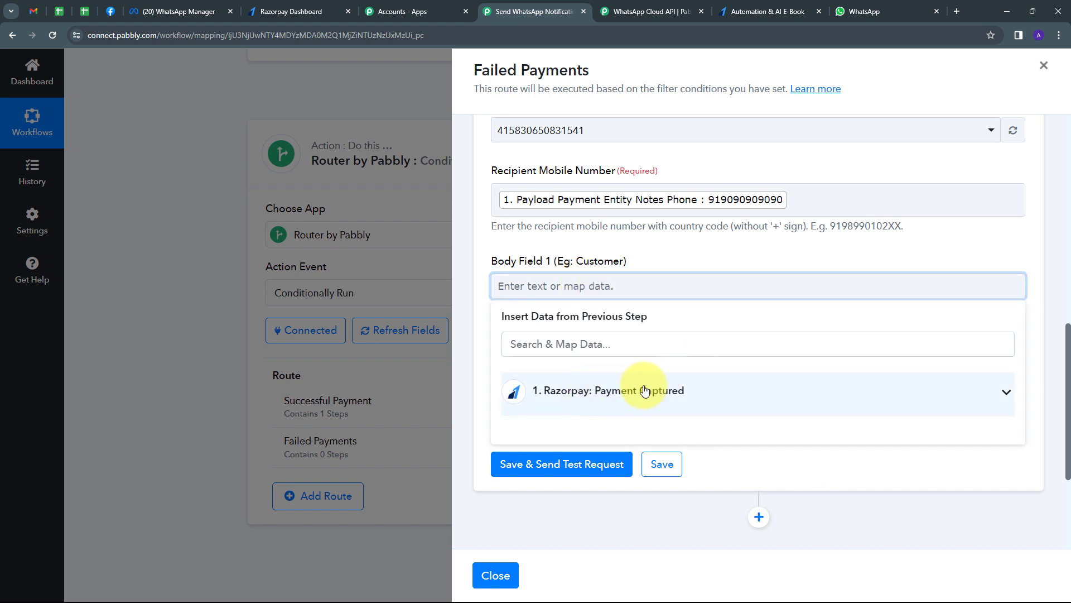
{"action": "left_click", "coordinate": [586, 393]}
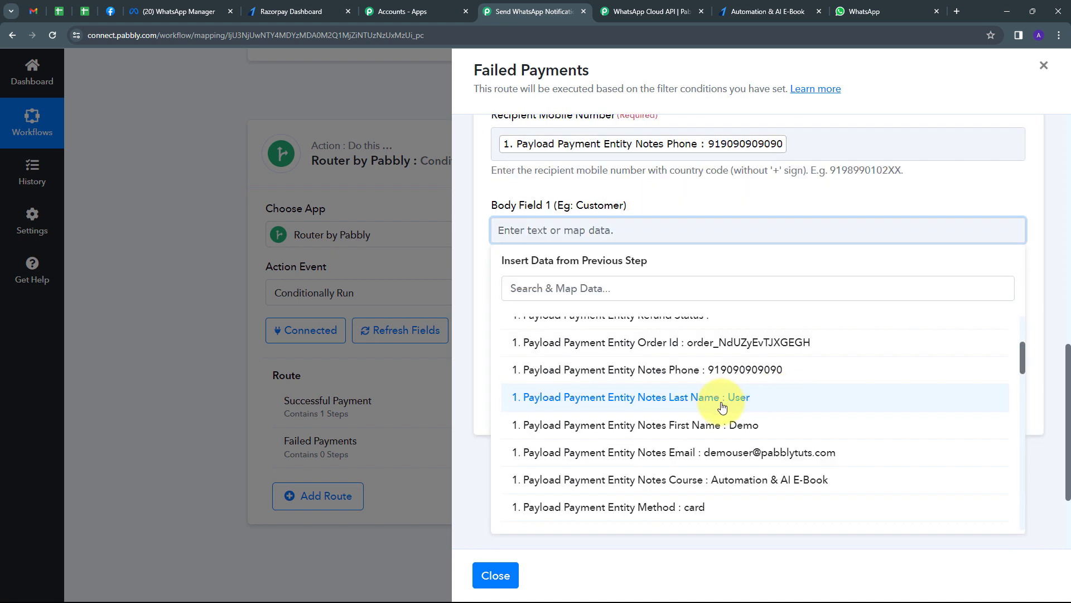
{"action": "left_click", "coordinate": [692, 430]}
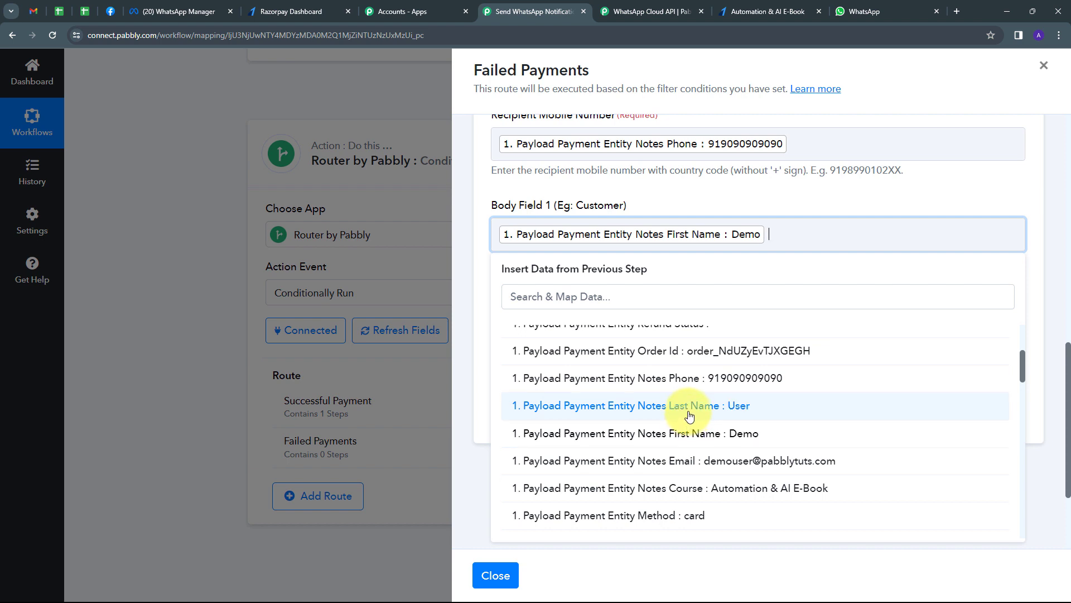
{"action": "left_click", "coordinate": [690, 414]}
{"action": "scroll", "coordinate": [598, 287], "scroll_direction": "down", "scroll_amount": 1}
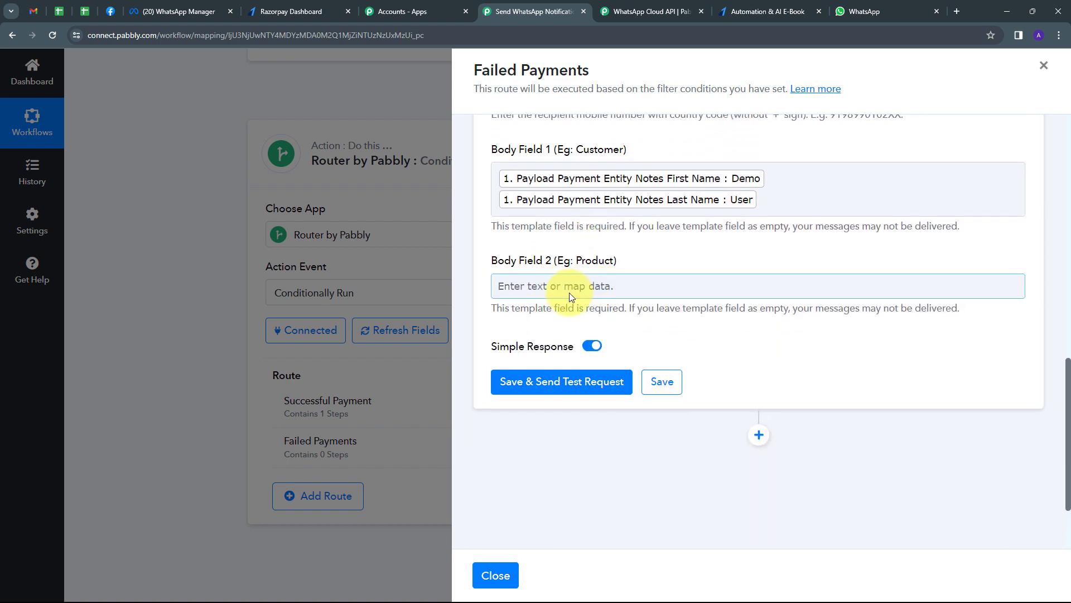
{"action": "left_click", "coordinate": [569, 288]}
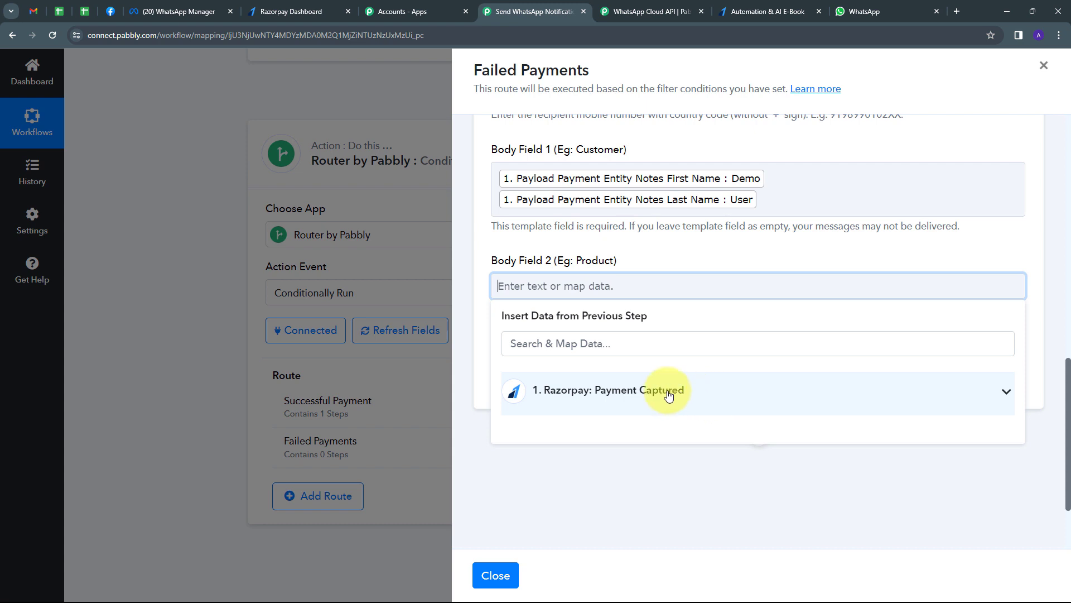
{"action": "left_click", "coordinate": [679, 391]}
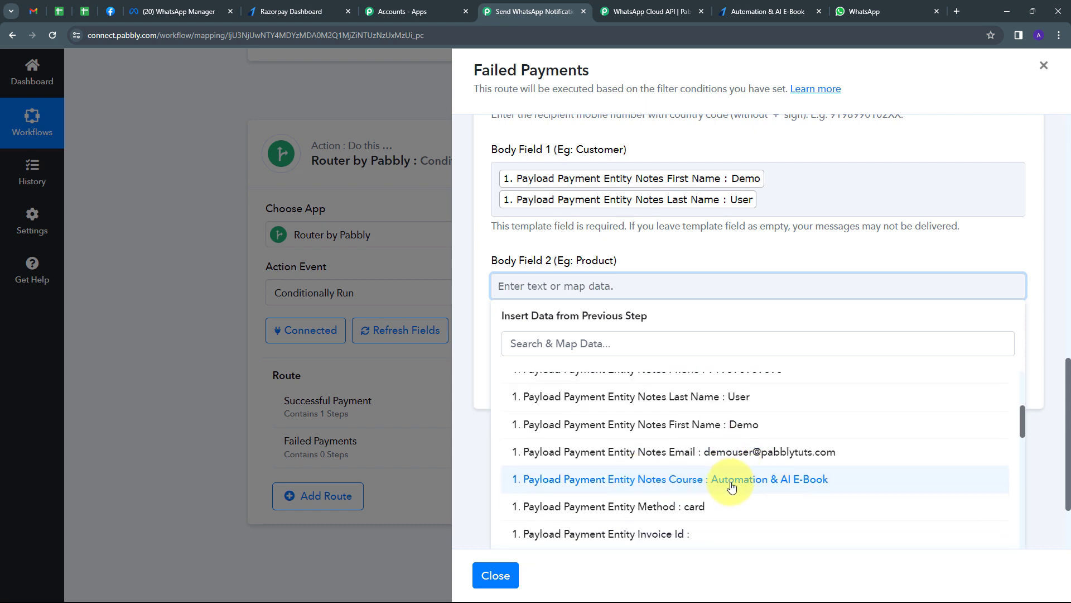
{"action": "left_click", "coordinate": [701, 491]}
{"action": "left_click", "coordinate": [718, 249]}
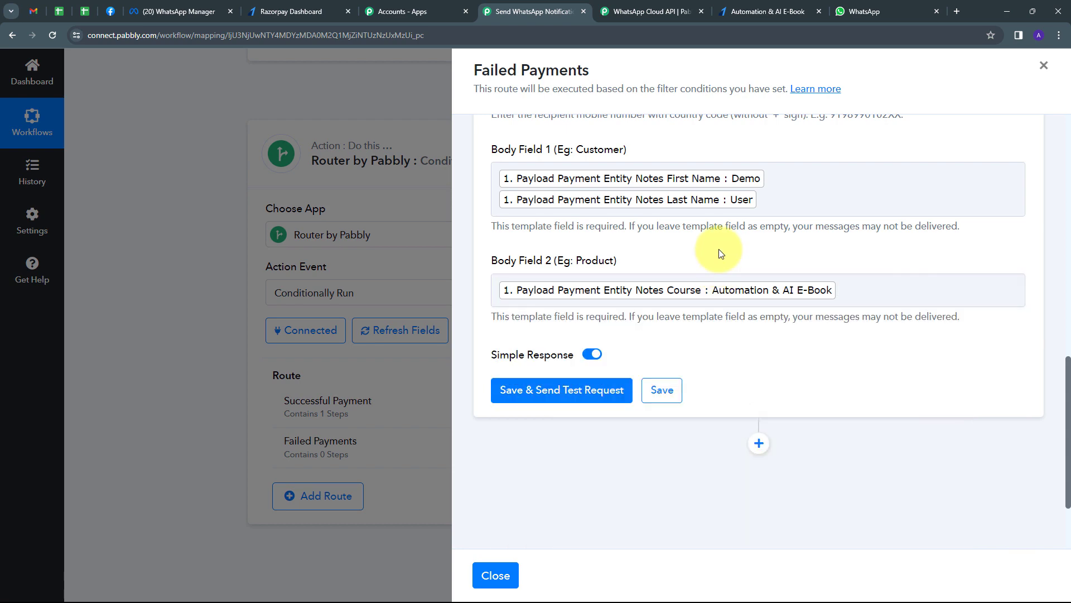
{"action": "left_click", "coordinate": [662, 390]}
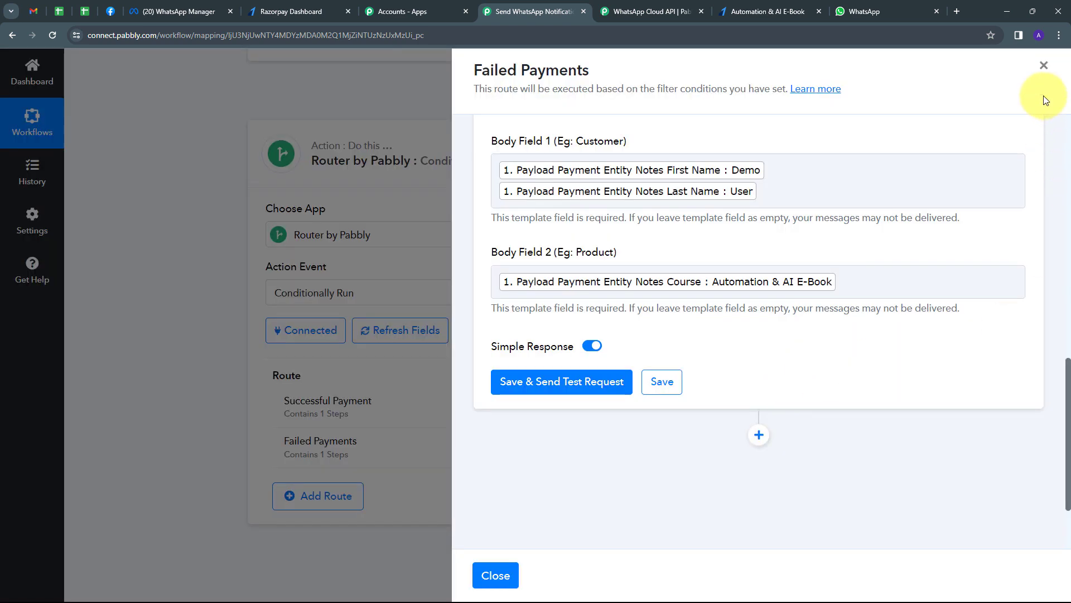
{"action": "left_click", "coordinate": [1043, 66]}
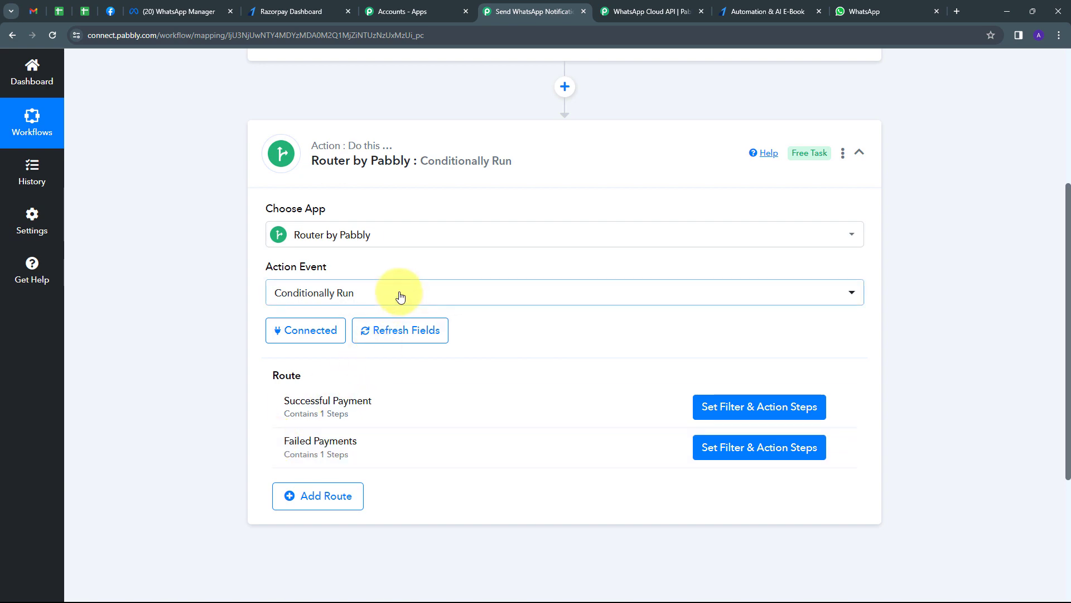
- Copy the Automation & AI E-Book payment page URL from Razorpay and open a new tab
{"action": "left_click", "coordinate": [290, 10]}
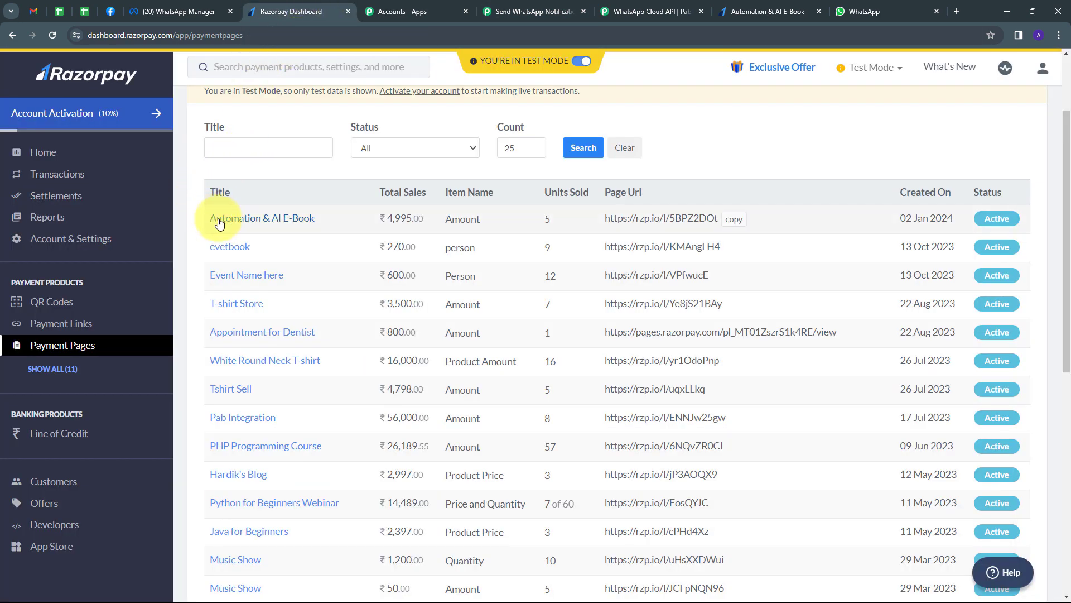
{"action": "left_click", "coordinate": [737, 222]}
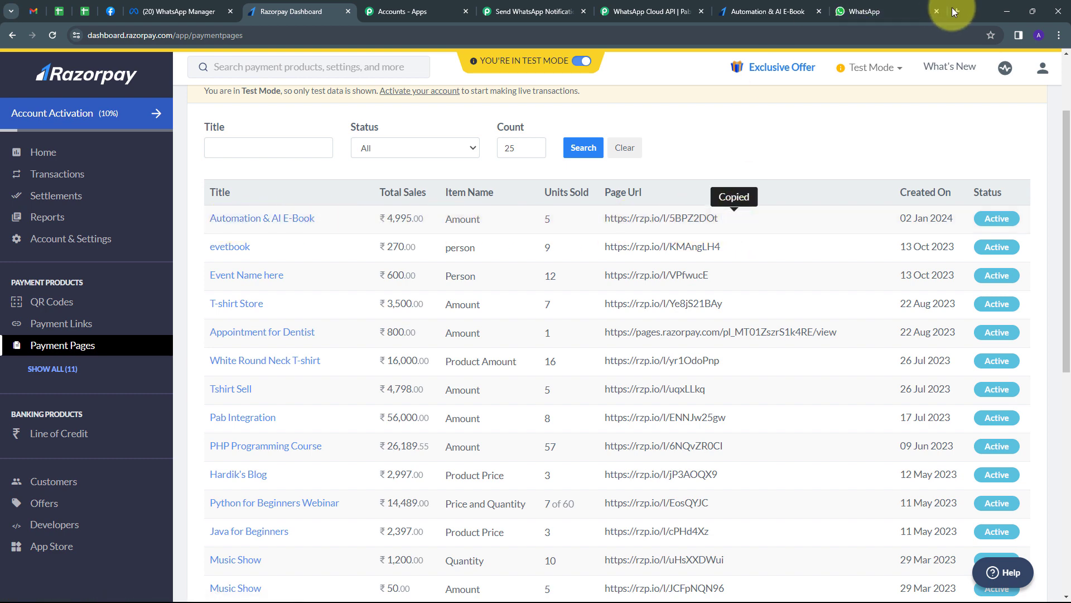
{"action": "left_click", "coordinate": [956, 10]}
- Load the copied payment page and enter the buyer's first name, last name and e-mail
{"action": "key", "text": "ctrl+v"}
{"action": "key", "text": "Return"}
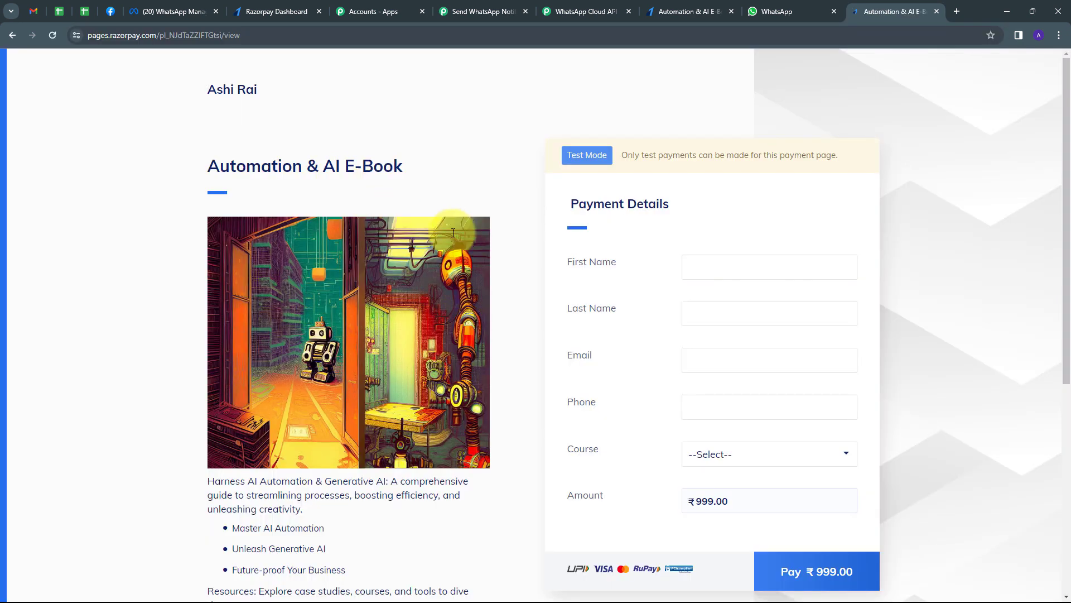
{"action": "left_click", "coordinate": [701, 268]}
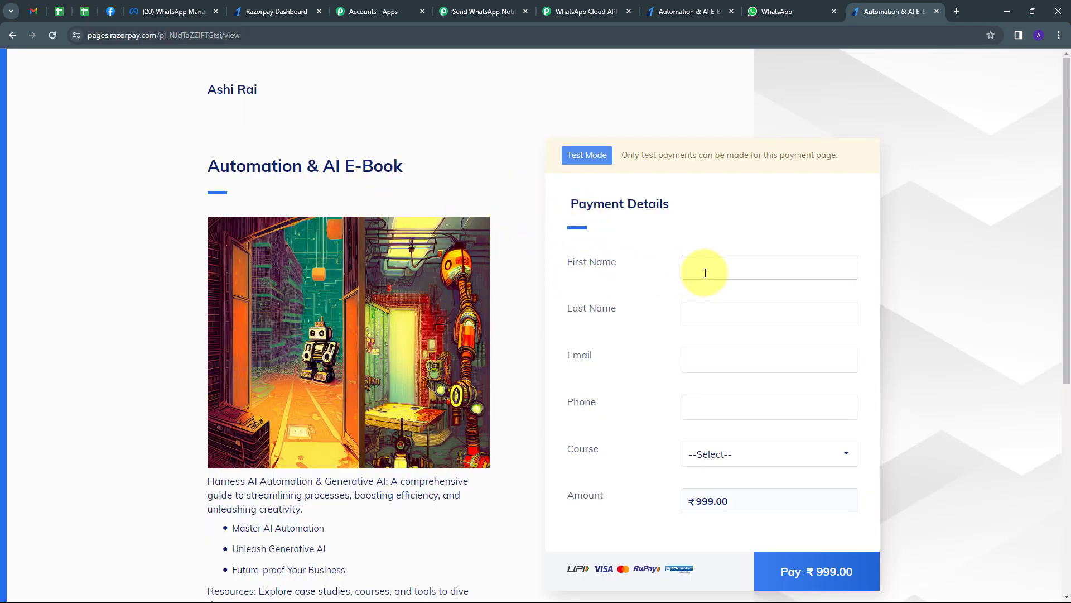
{"action": "left_click", "coordinate": [717, 267]}
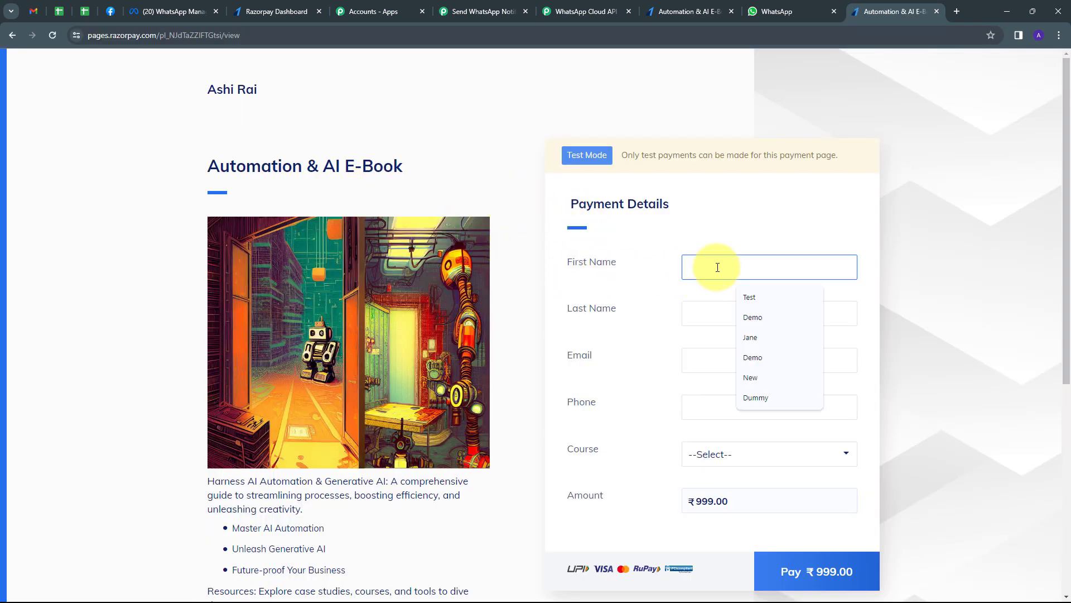
{"action": "type", "text": "Test"}
{"action": "key", "text": "Tab"}
{"action": "type", "text": "Us"}
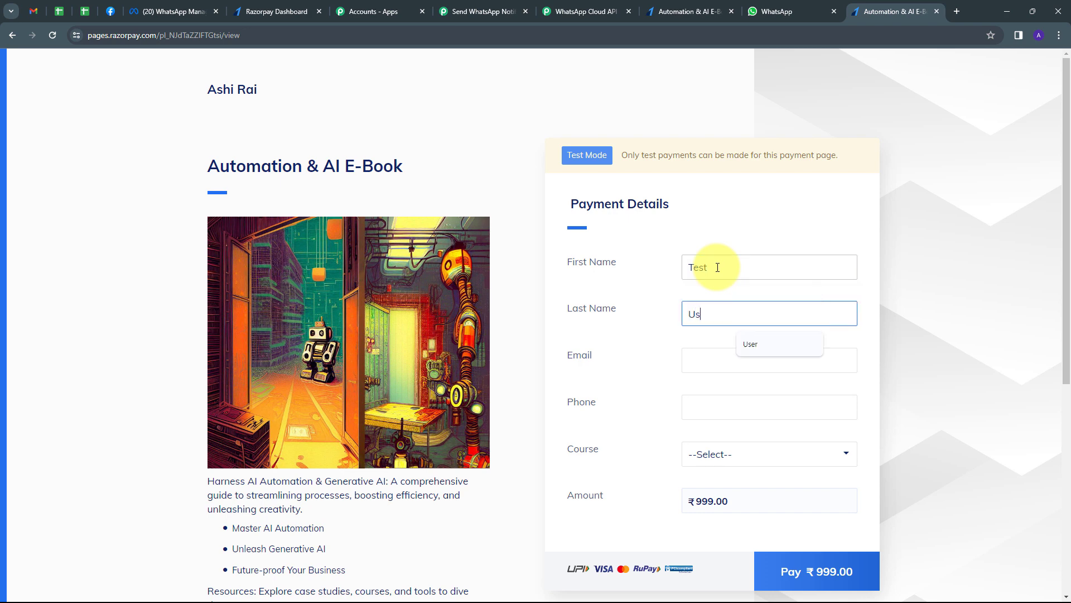
{"action": "type", "text": "er"}
{"action": "key", "text": "Tab"}
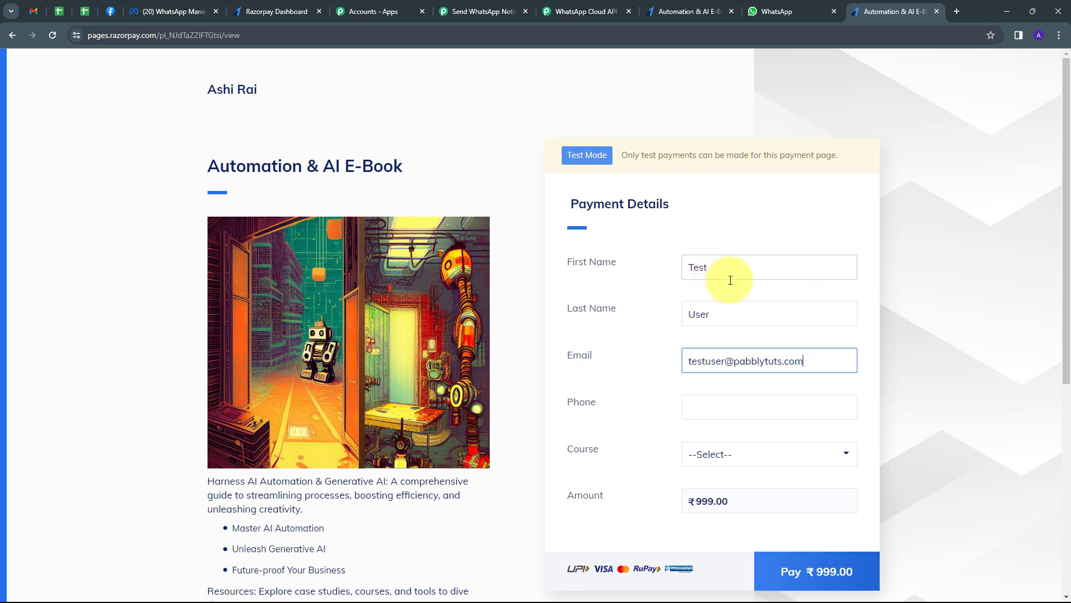
- Enter the buyer's phone number, select the Automation & AI E-Book course and pay ₹999.00
{"action": "left_click", "coordinate": [703, 407]}
{"action": "type", "text": "919090909090"}
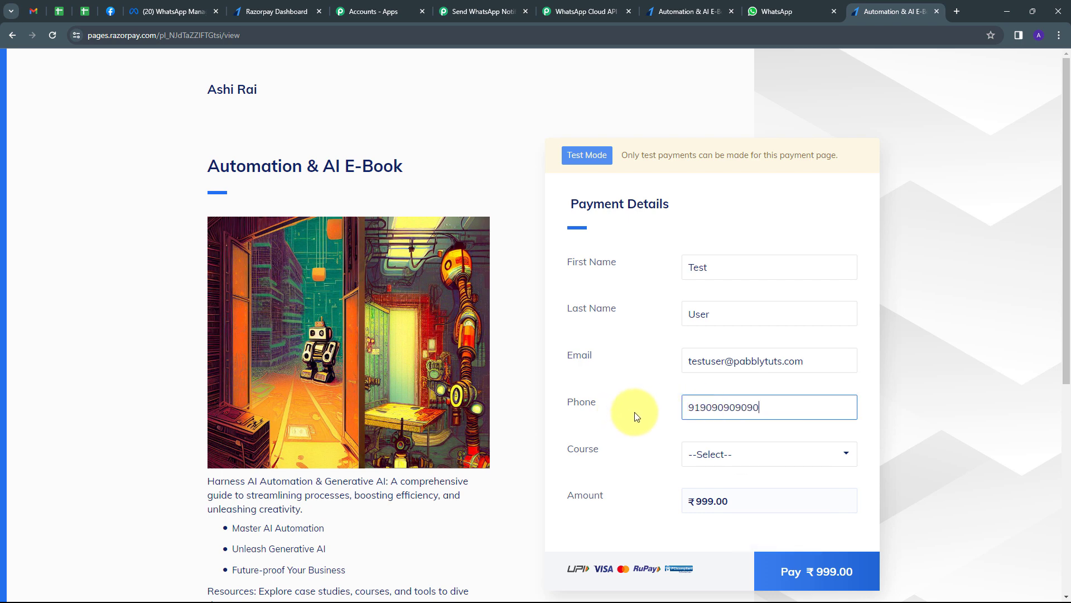
{"action": "left_click", "coordinate": [731, 457]}
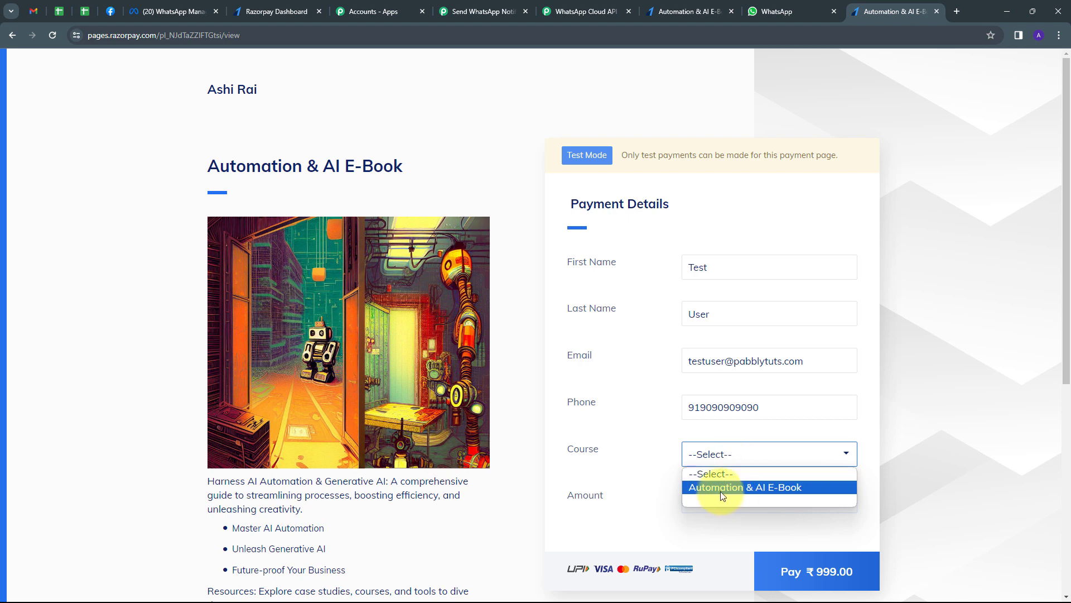
{"action": "left_click", "coordinate": [758, 488]}
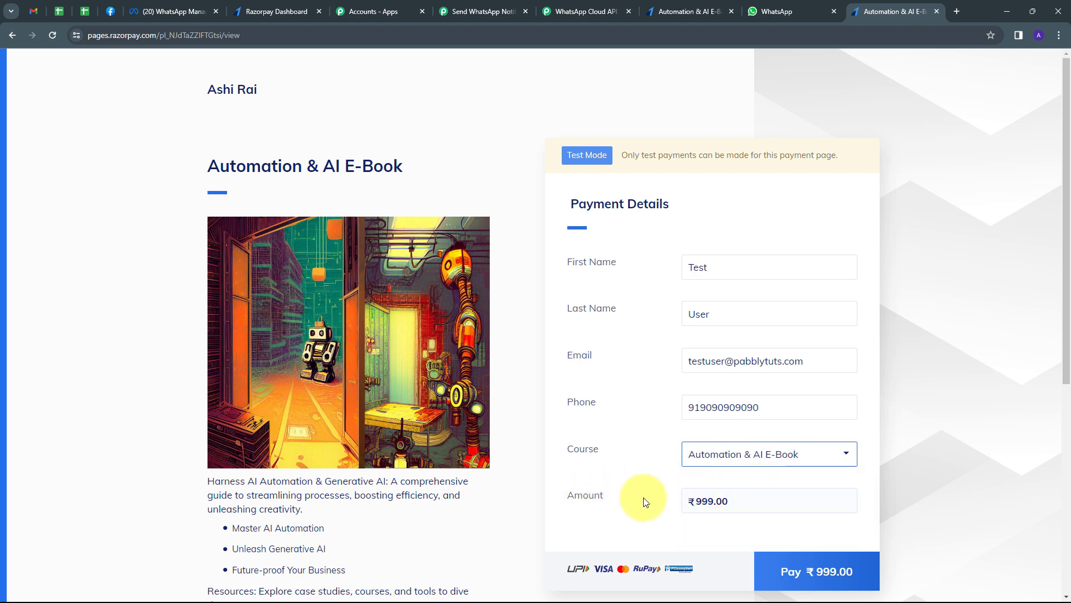
{"action": "left_click", "coordinate": [795, 566]}
- Choose card payment and enter the test card details with holder name 'Test user'
{"action": "scroll", "coordinate": [564, 354], "scroll_direction": "down", "scroll_amount": 2}
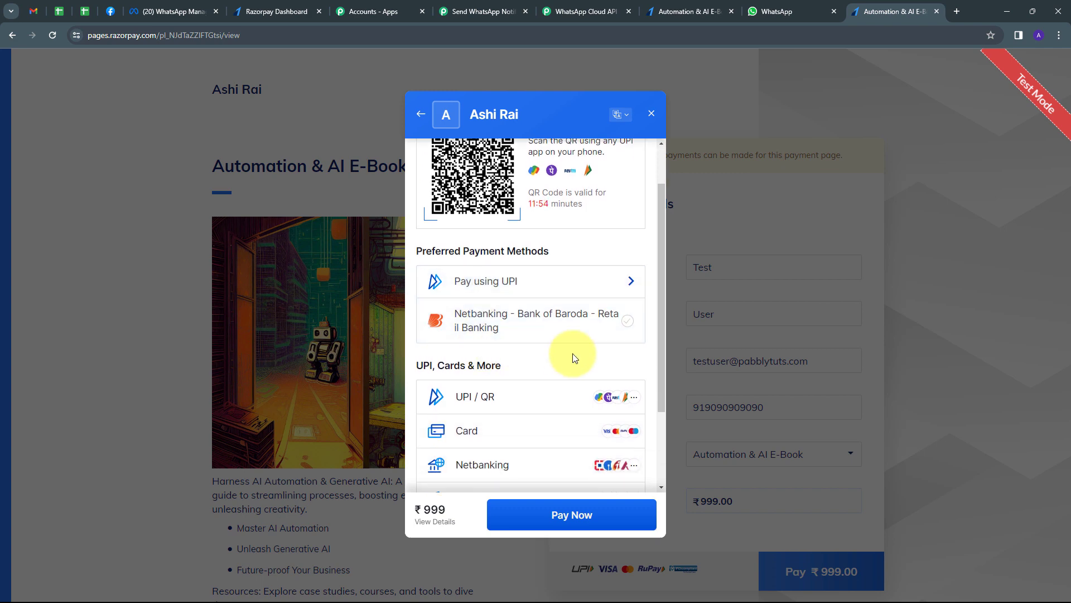
{"action": "left_click", "coordinate": [497, 430]}
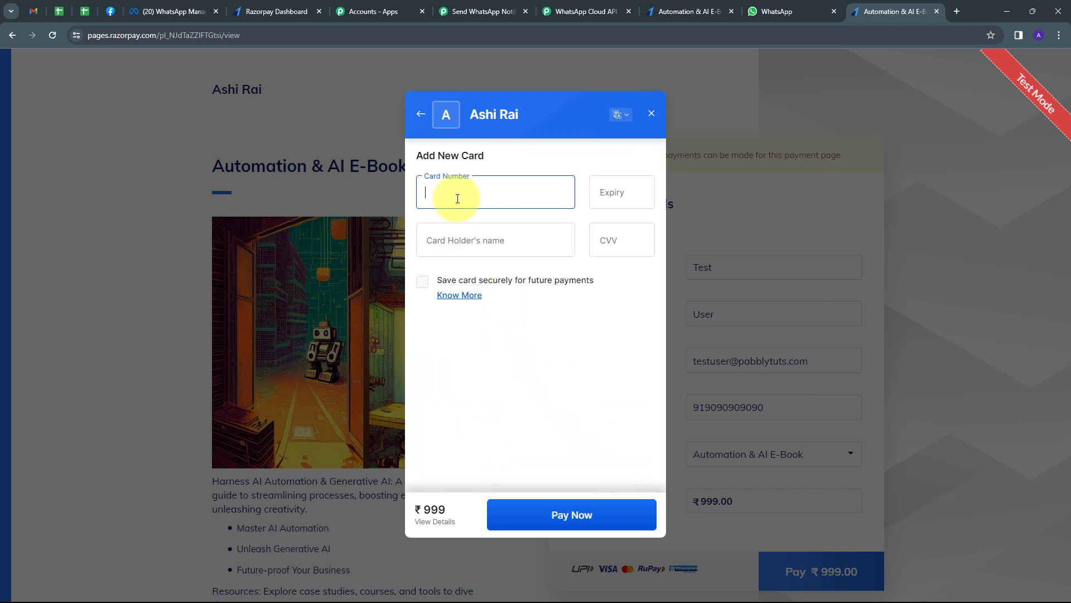
{"action": "type", "text": "411111"}
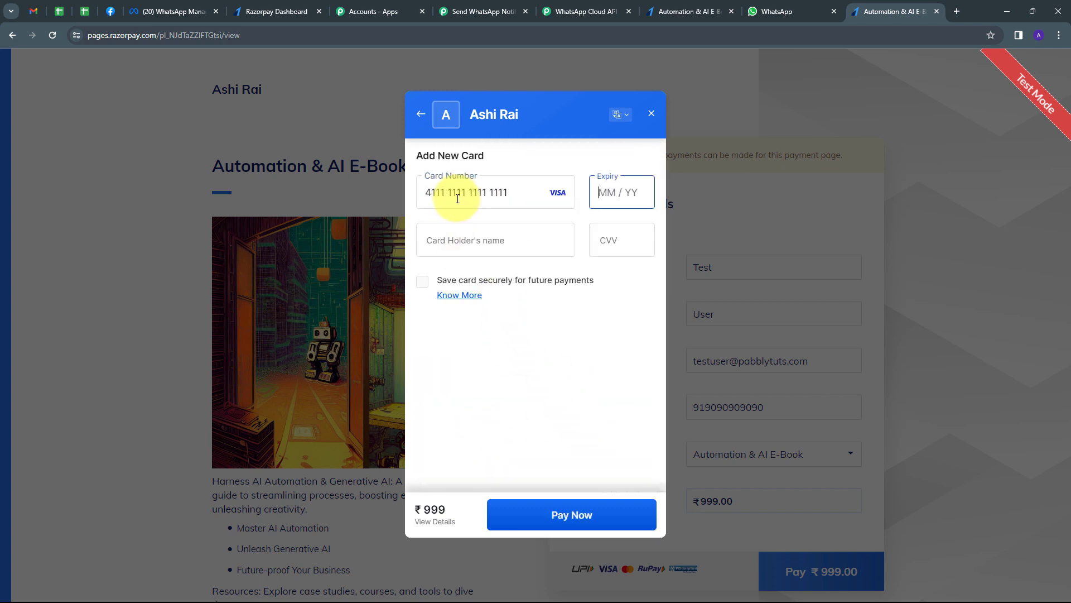
{"action": "type", "text": "11111111110256"}
{"action": "left_click", "coordinate": [445, 240]}
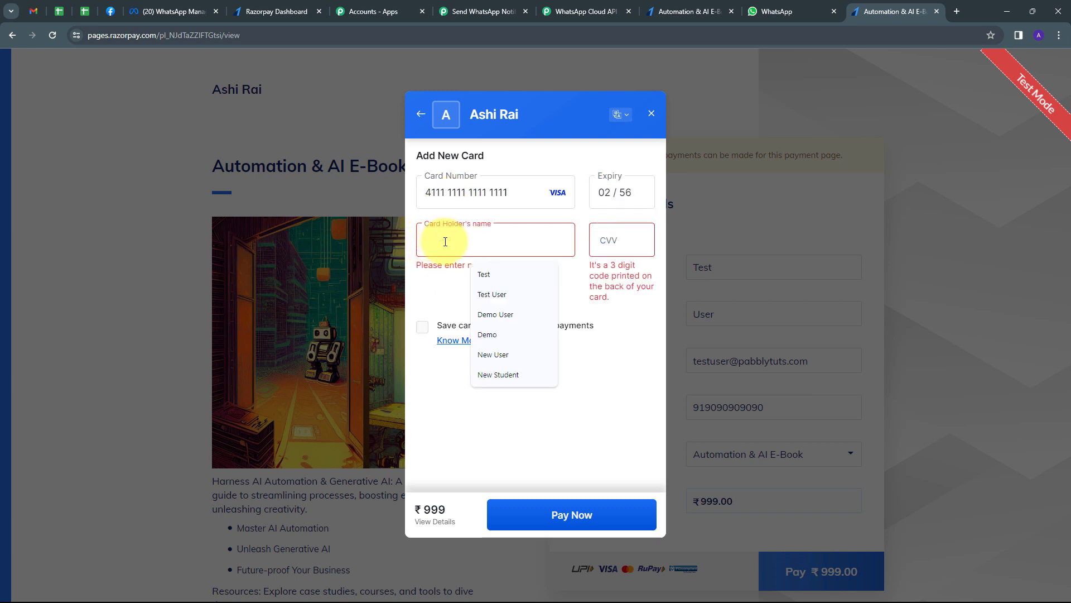
{"action": "type", "text": "Test"}
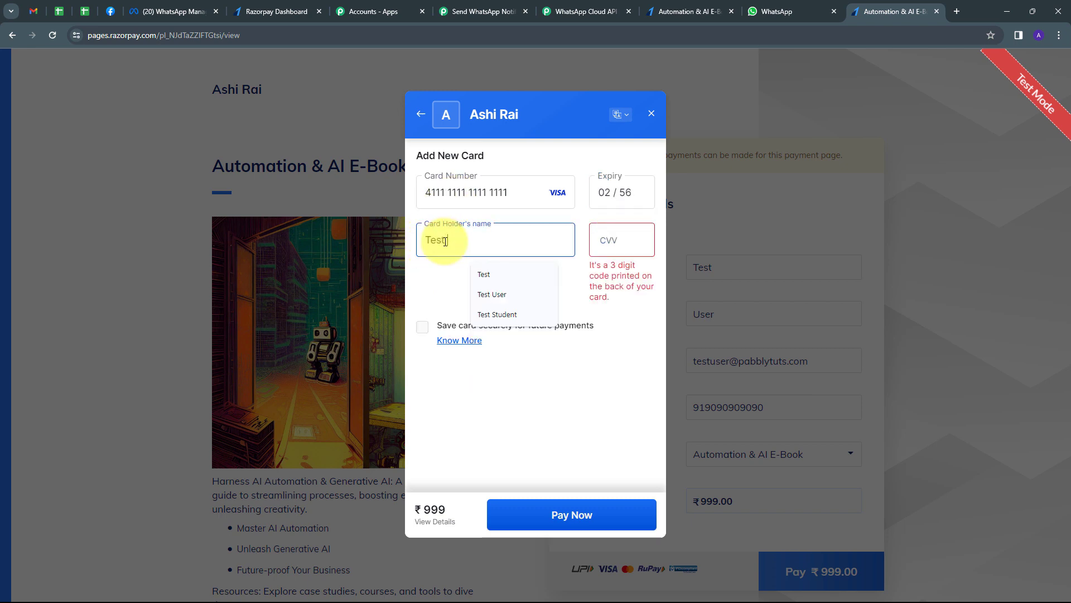
{"action": "type", "text": " user"}
{"action": "key", "text": "Tab"}
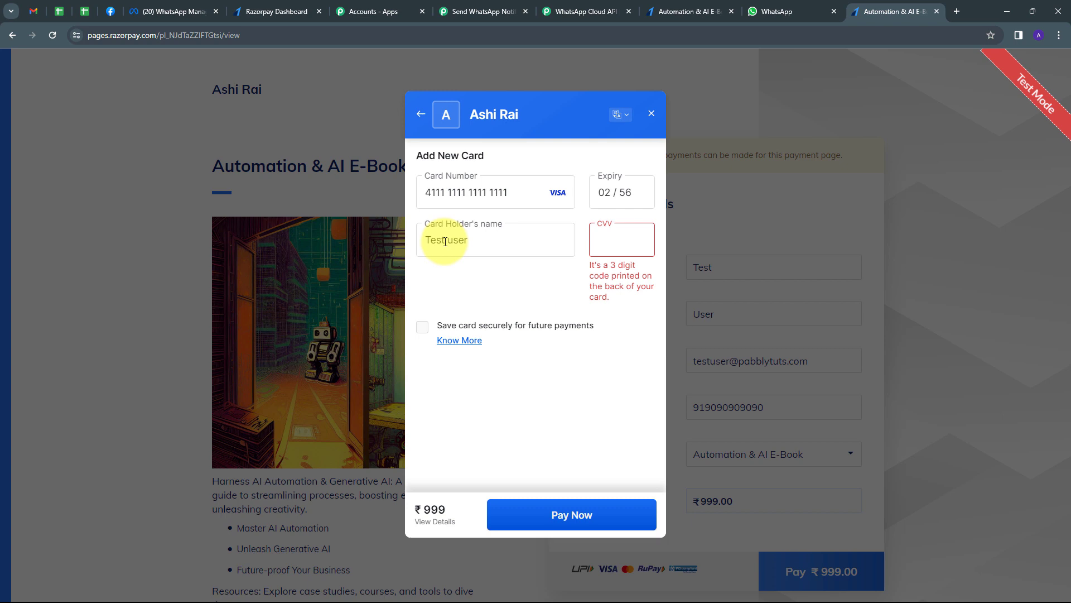
{"action": "type", "text": "3"}
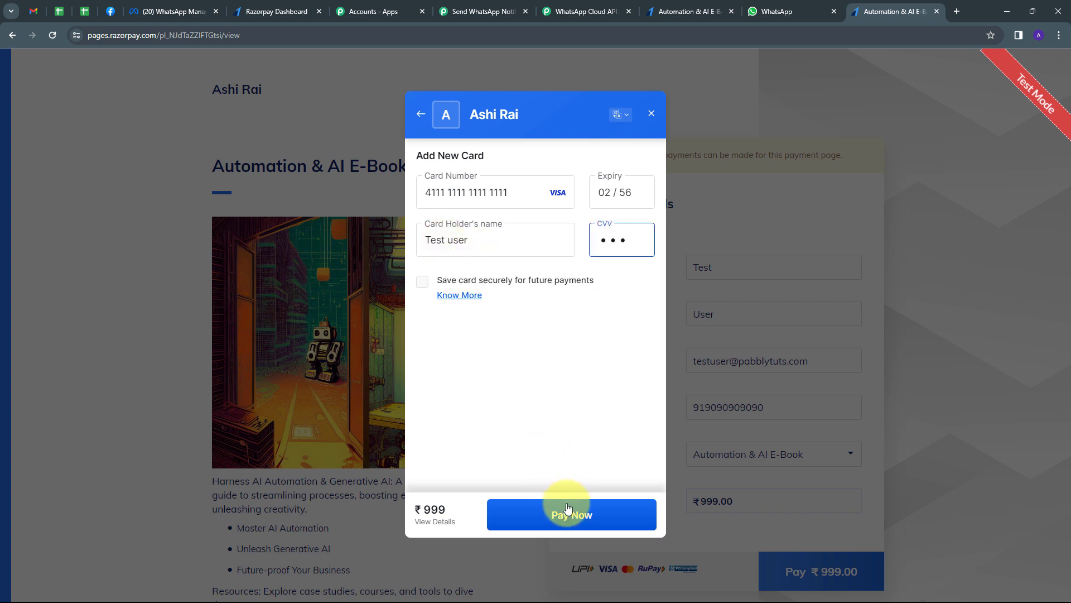
- Pay without saving the card, cancel at the OTP step so the payment fails, then go to WhatsApp
{"action": "left_click", "coordinate": [546, 509]}
{"action": "left_click", "coordinate": [549, 509]}
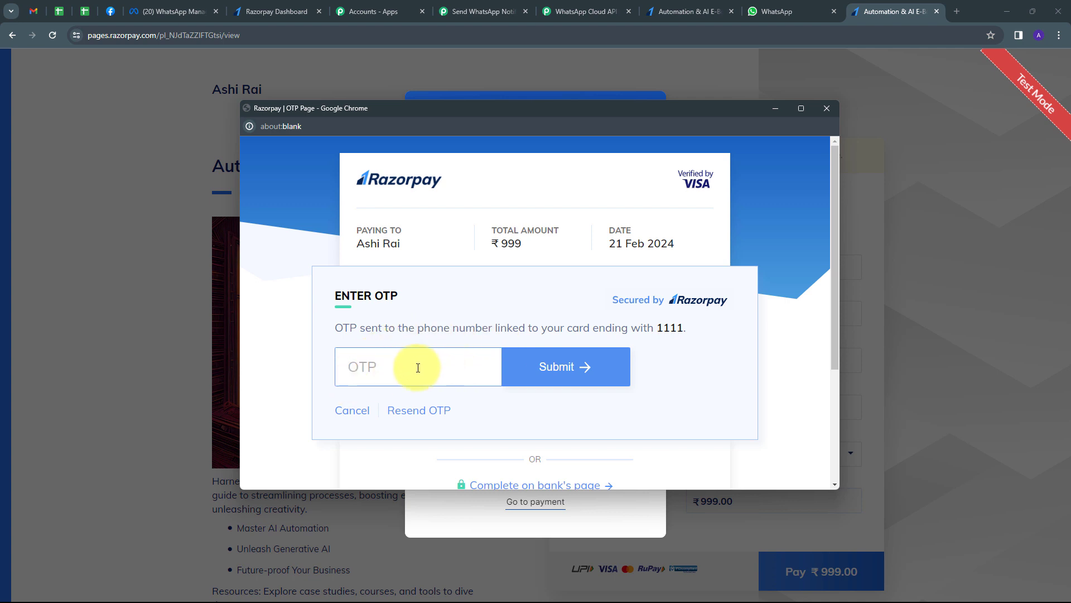
{"action": "left_click", "coordinate": [352, 412]}
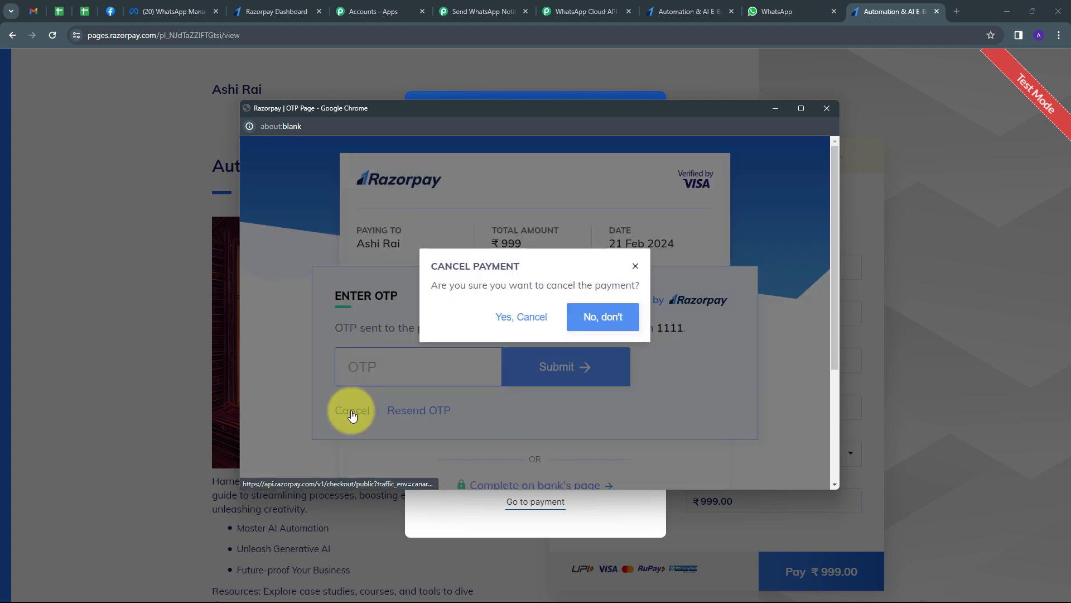
{"action": "left_click", "coordinate": [508, 322]}
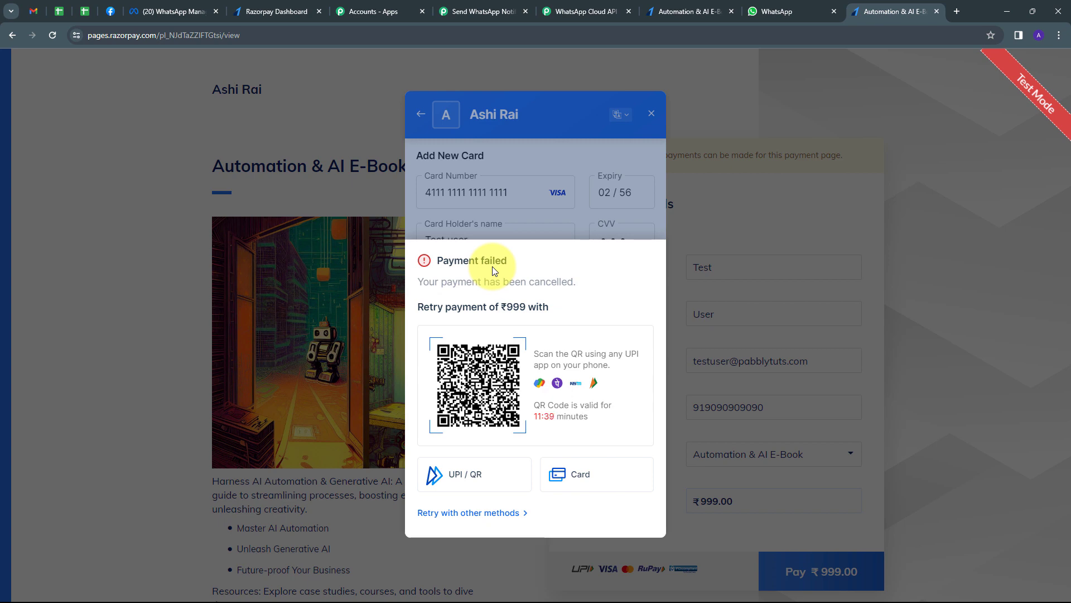
{"action": "left_click", "coordinate": [778, 11]}
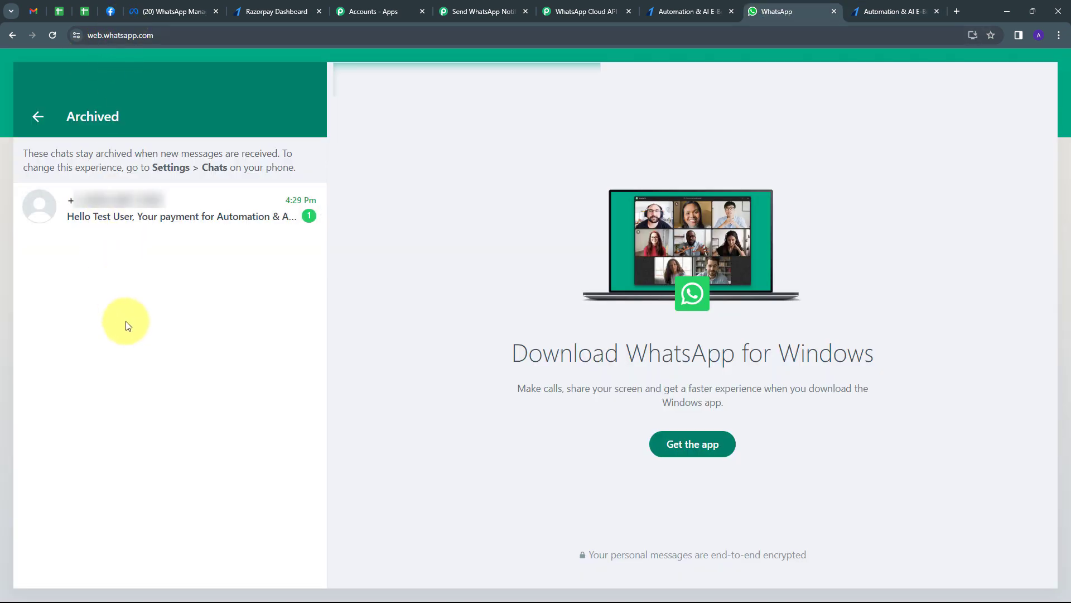
- Read Test User's archived failed-payment message for Automation & AI E-Book, then return to the Pabbly workflow
{"action": "left_click", "coordinate": [143, 224]}
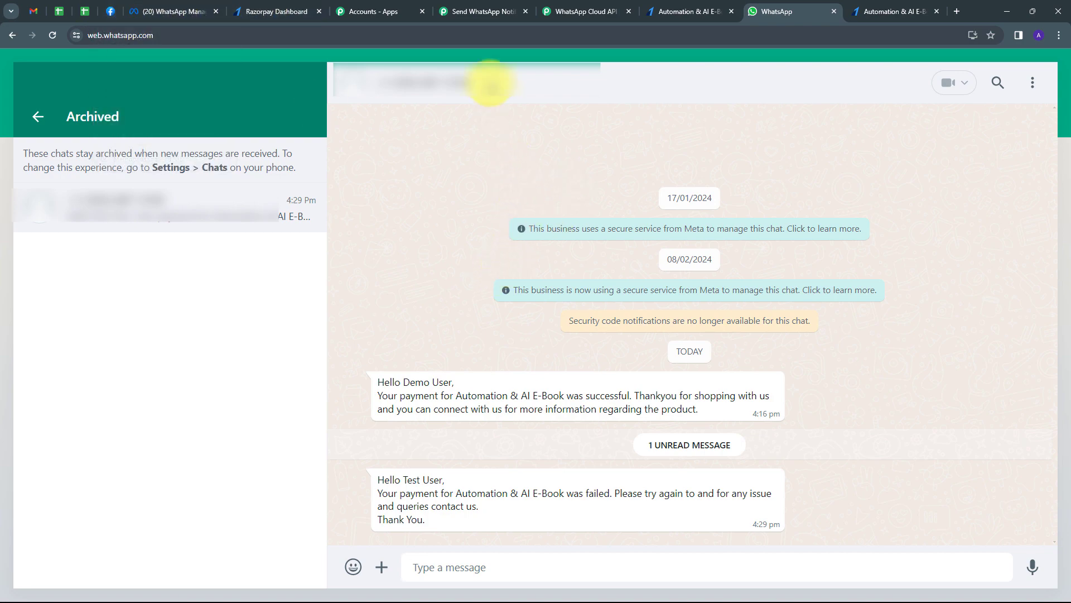
{"action": "left_click", "coordinate": [483, 11]}
{"action": "scroll", "coordinate": [174, 307], "scroll_direction": "up", "scroll_amount": 3}
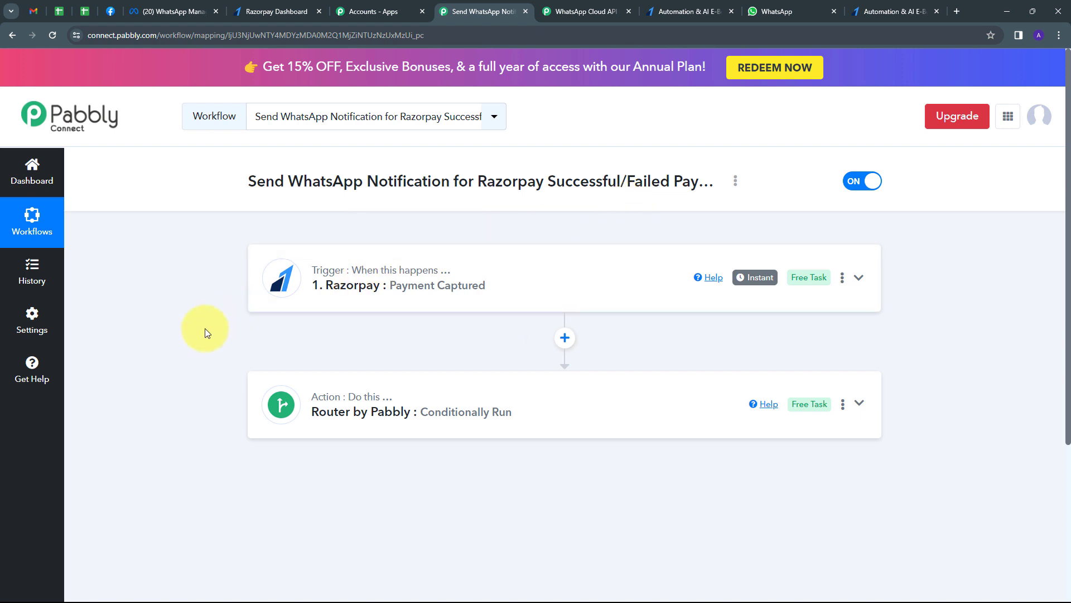
{"action": "mouse_move", "coordinate": [326, 279]}
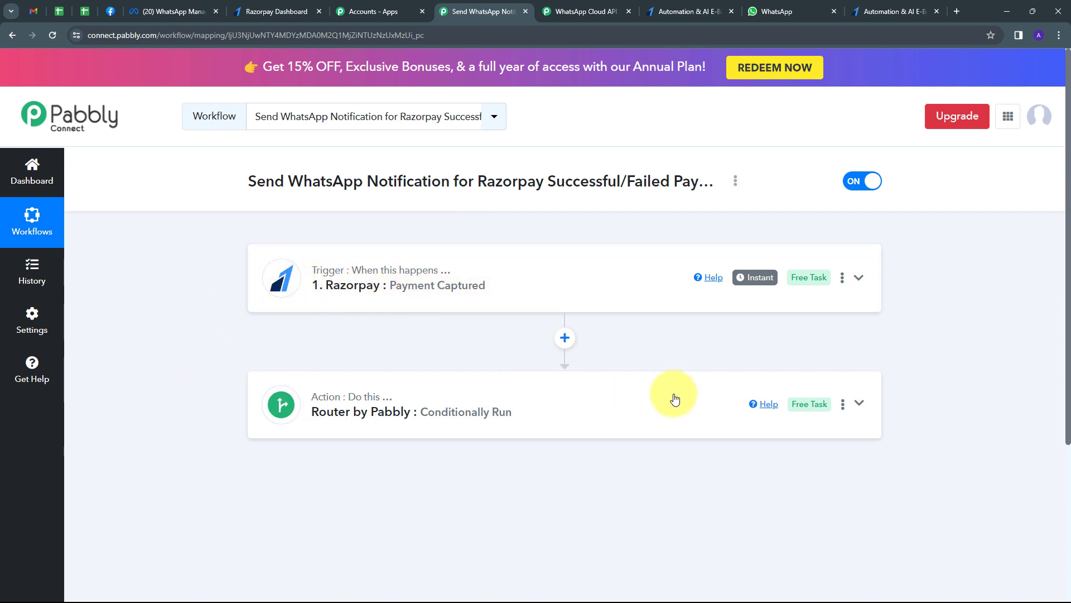
{"action": "left_click", "coordinate": [641, 397]}
{"action": "scroll", "coordinate": [471, 270], "scroll_direction": "down", "scroll_amount": 4}
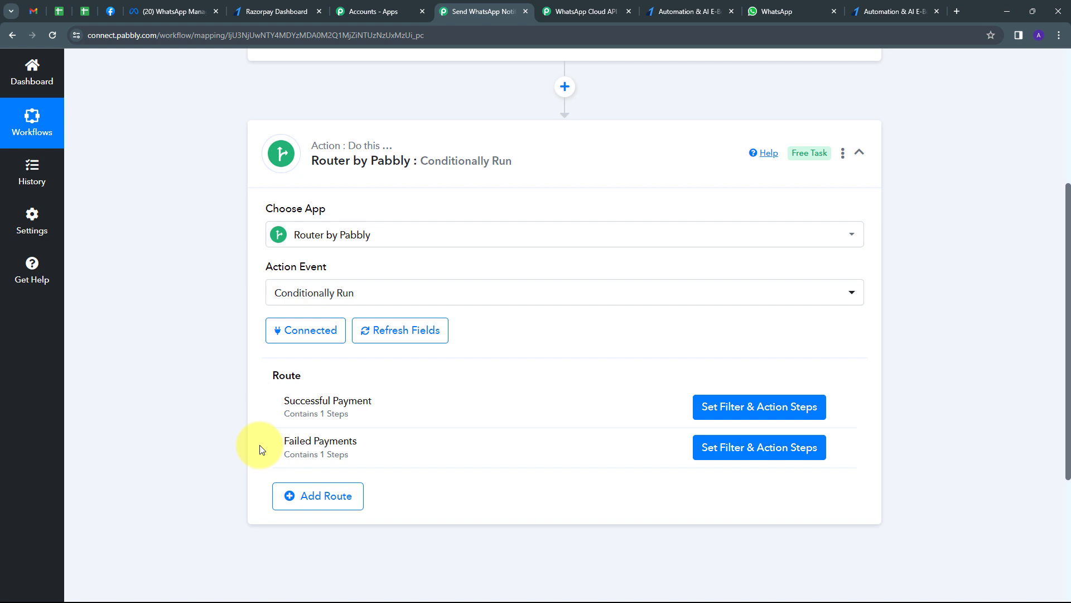
{"action": "left_click", "coordinate": [859, 151]}
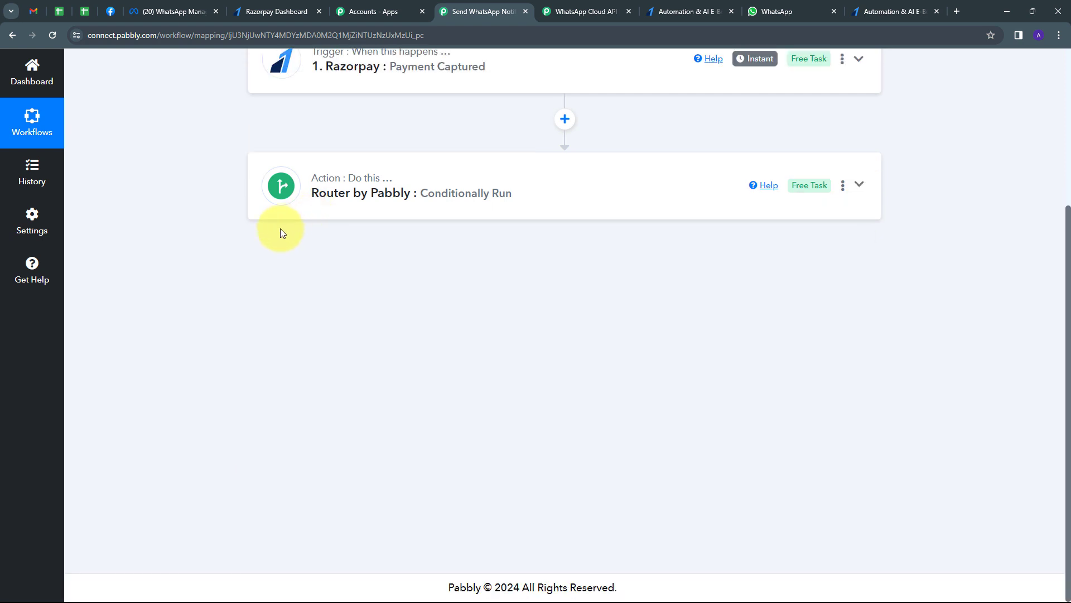